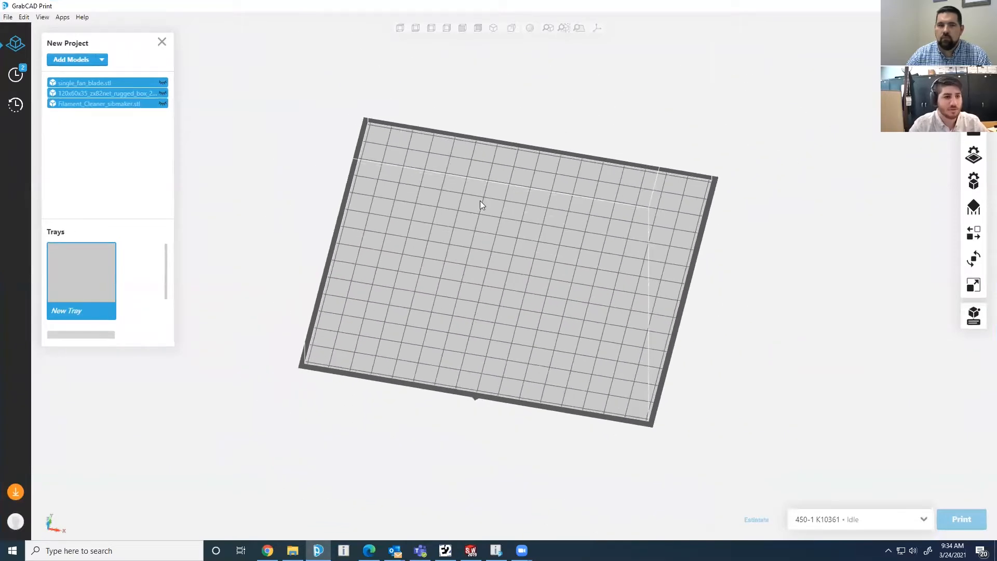
right_drag(443, 233, 414, 240)
middle_drag(415, 240, 420, 238)
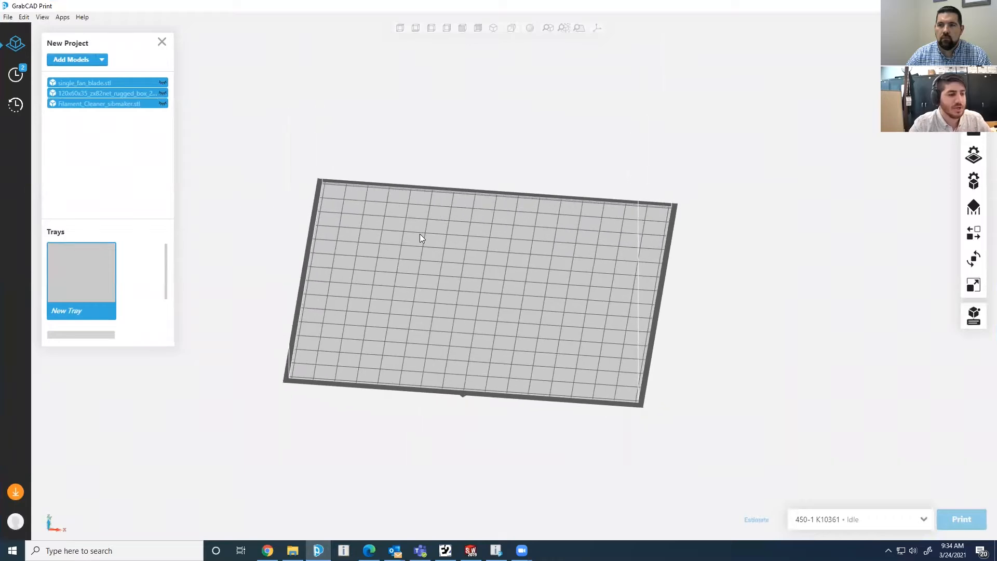
right_drag(433, 233, 430, 292)
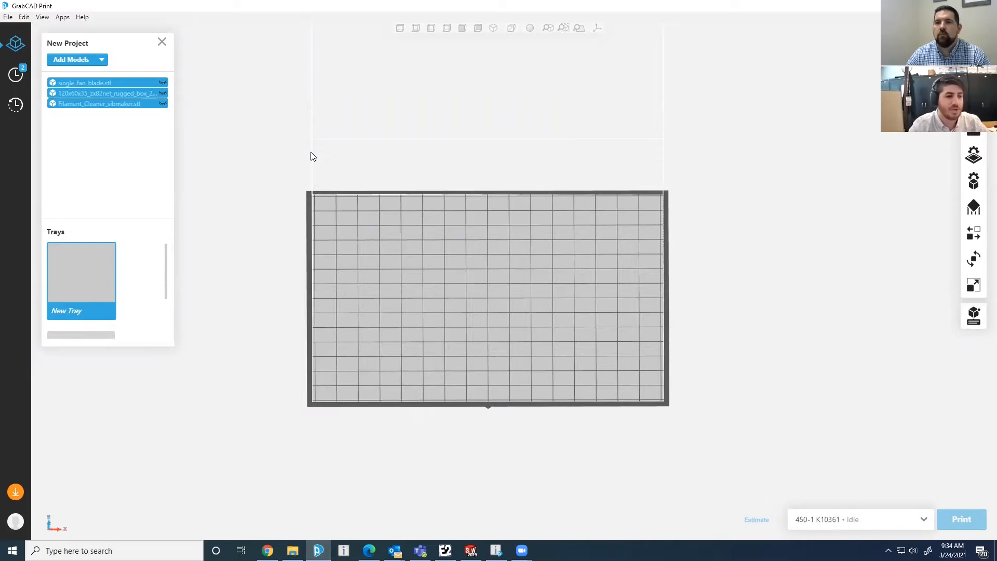
right_drag(401, 165, 307, 206)
middle_drag(373, 240, 425, 349)
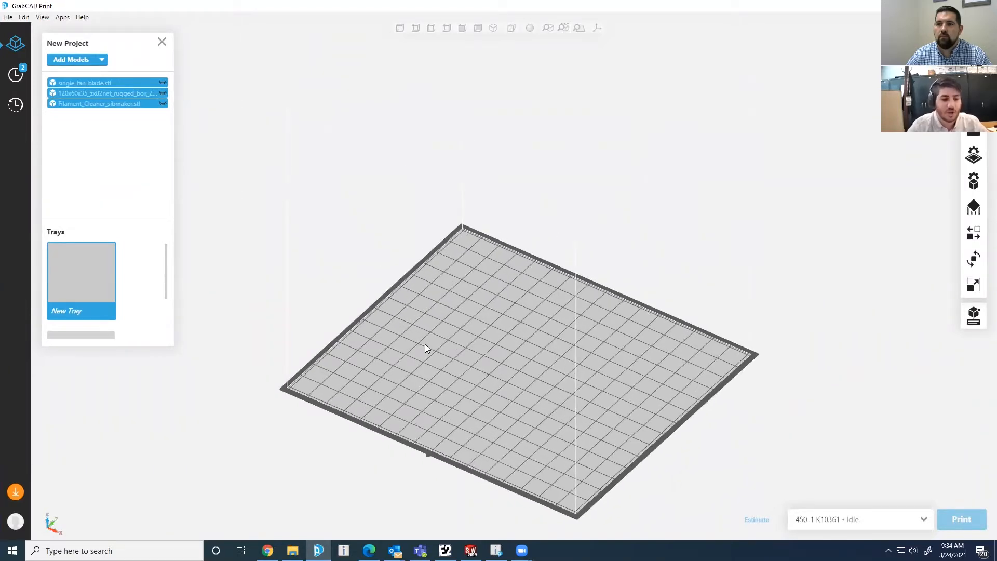
right_drag(318, 336, 431, 305)
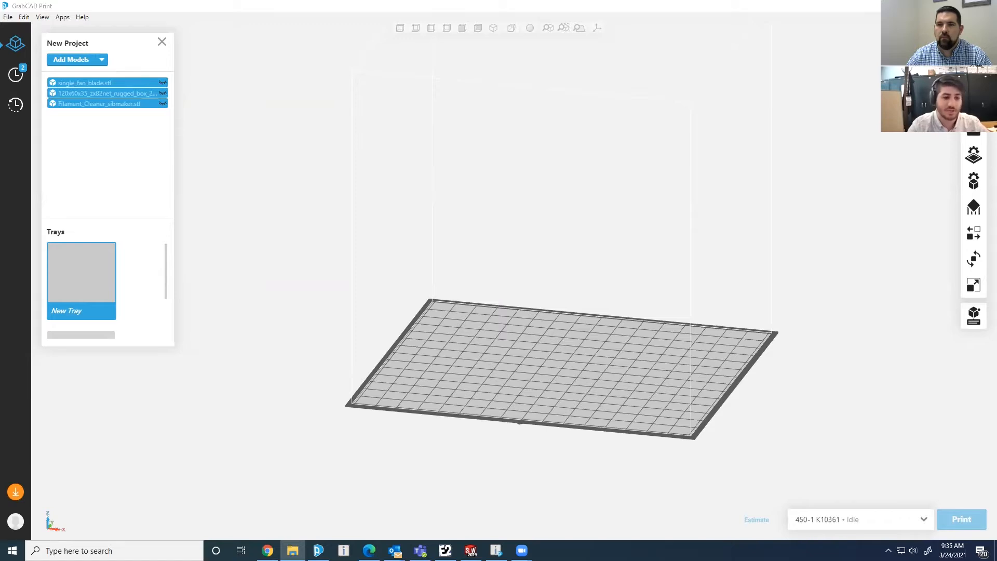
drag(0, 281, 0, 270)
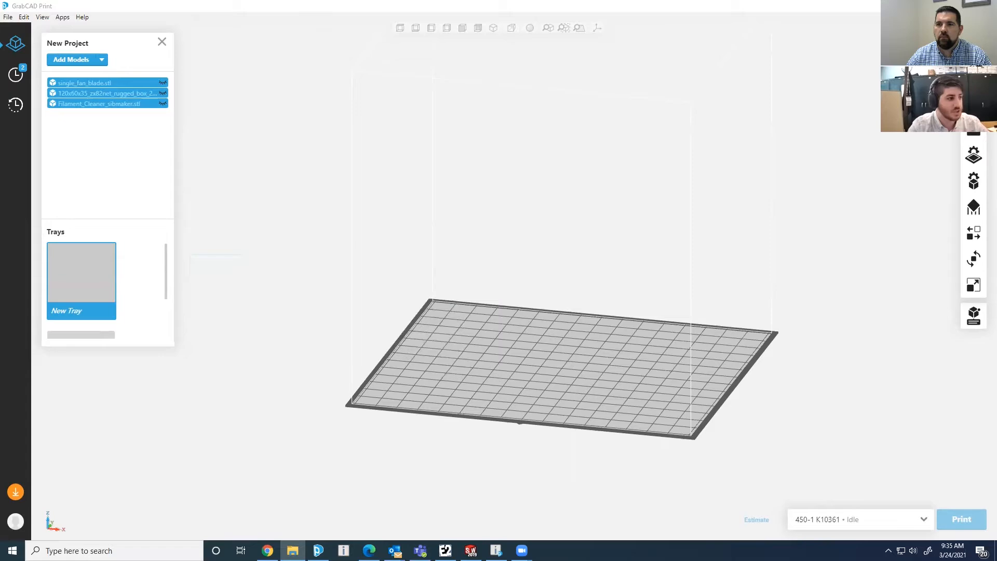
- Review the printer list without changing the selected printer, and set the tray's model material to ABS-ESD7
click(853, 521)
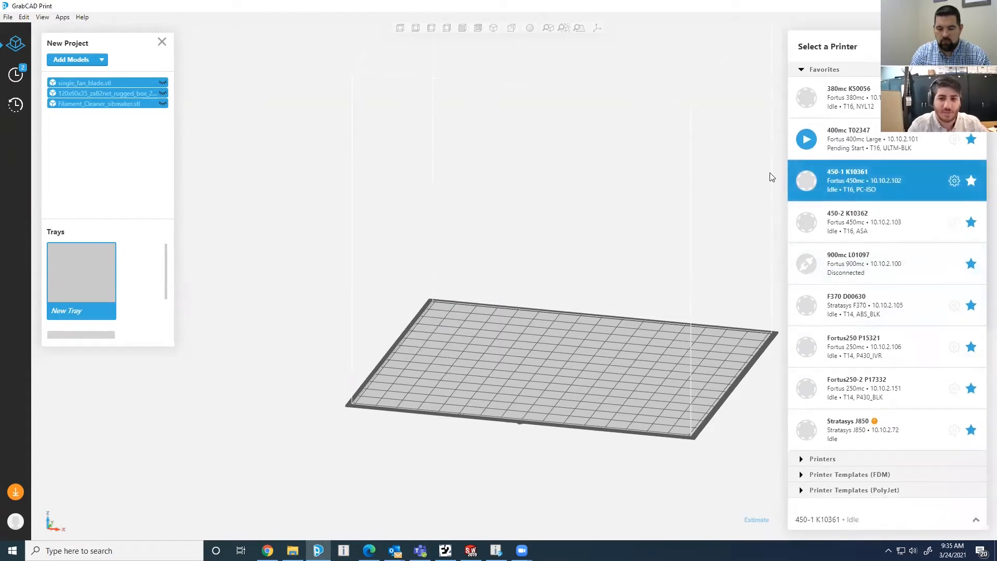
click(676, 176)
click(975, 151)
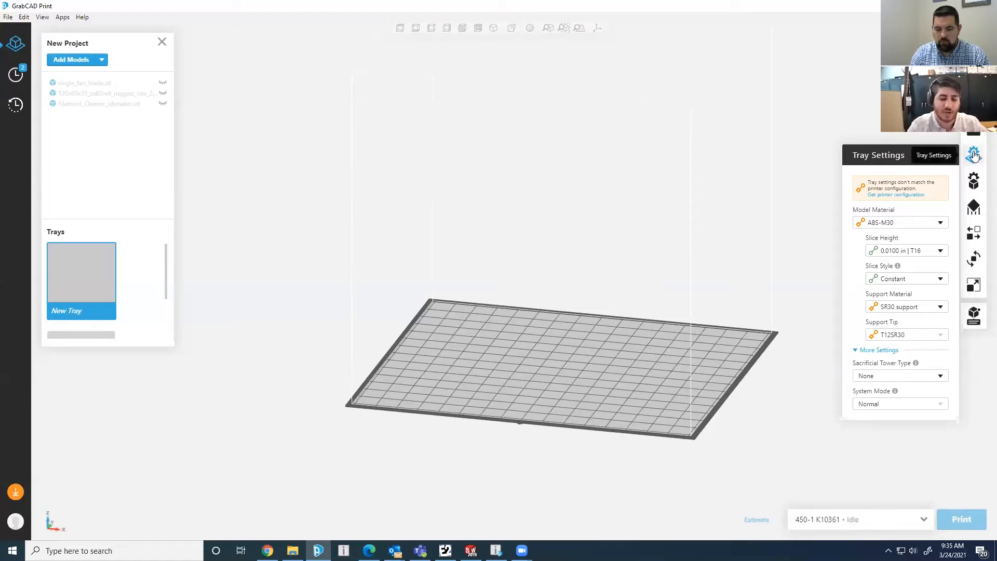
click(914, 224)
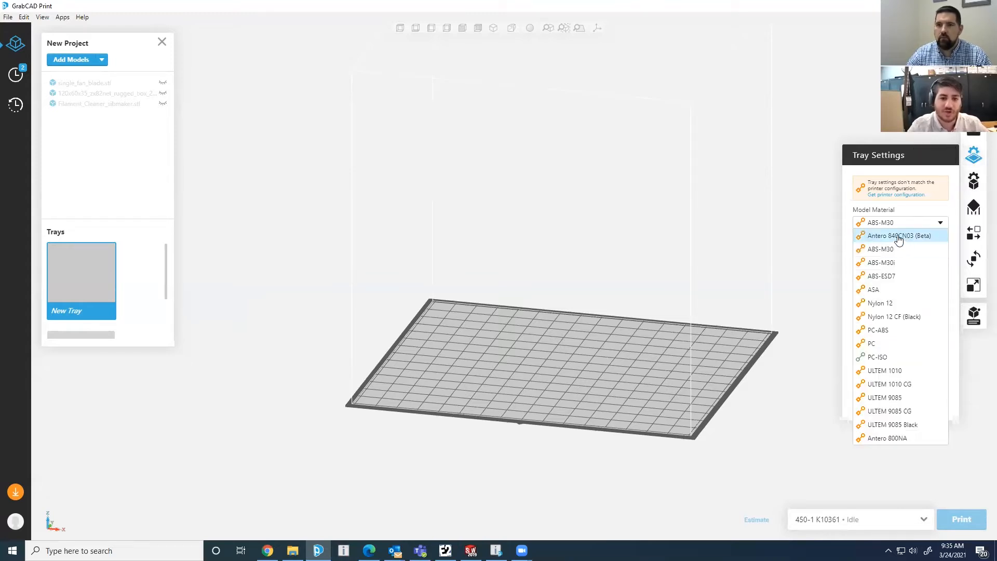
click(907, 275)
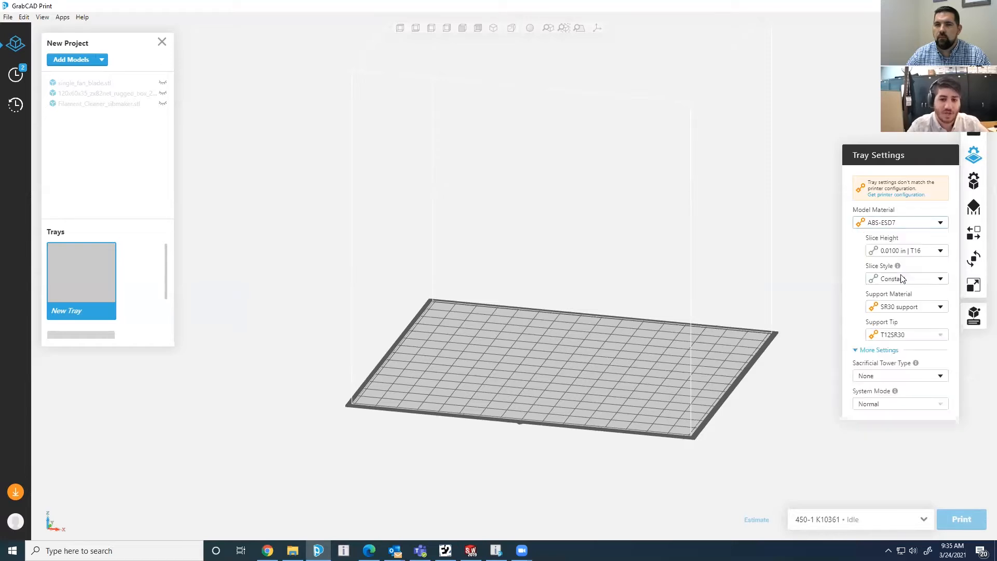
- Look through the available model materials and set the tray's material to ULTEM 9085
click(905, 227)
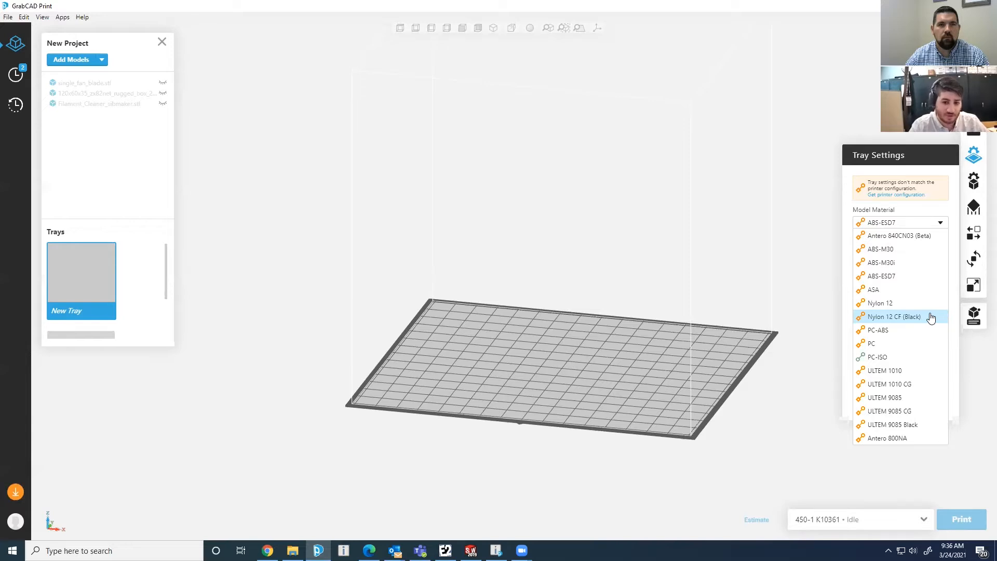
key(Down)
key(Down)
key(Down)
key(Down)
key(Down)
key(Down)
key(Up)
key(Up)
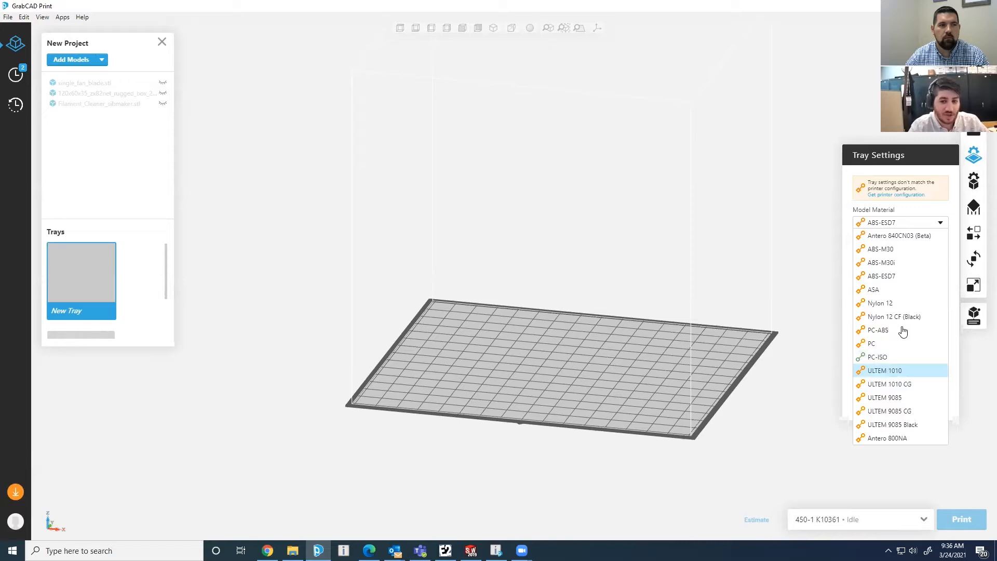
key(Down)
key(Down)
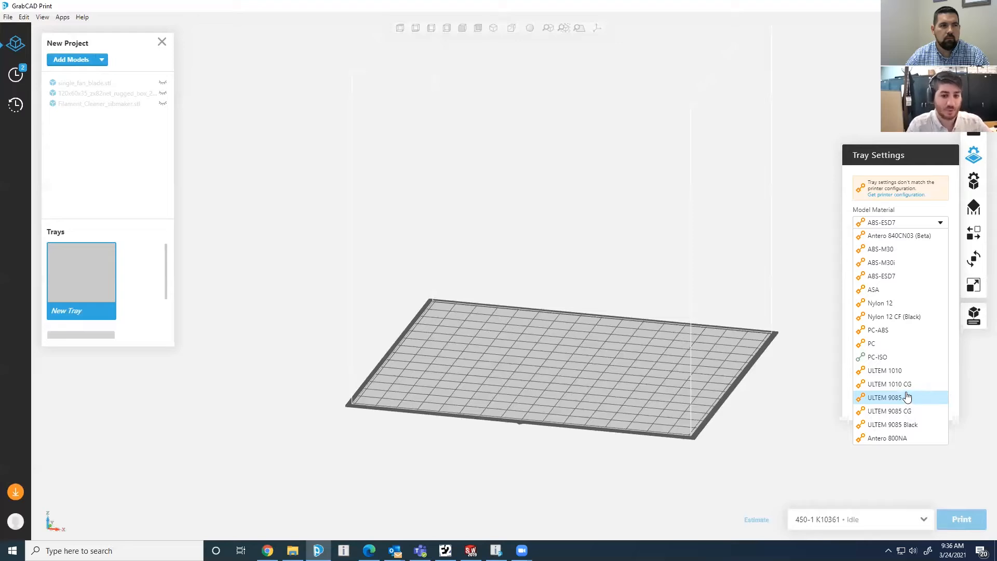
click(905, 396)
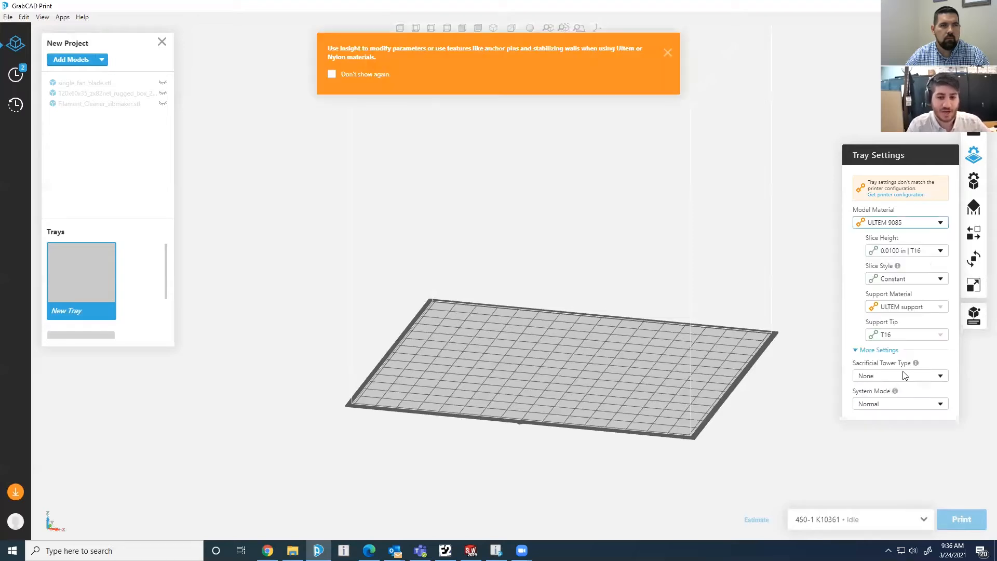
- Check the slice heights offered for ULTEM 9085 and review the model material list without changing anything
click(910, 250)
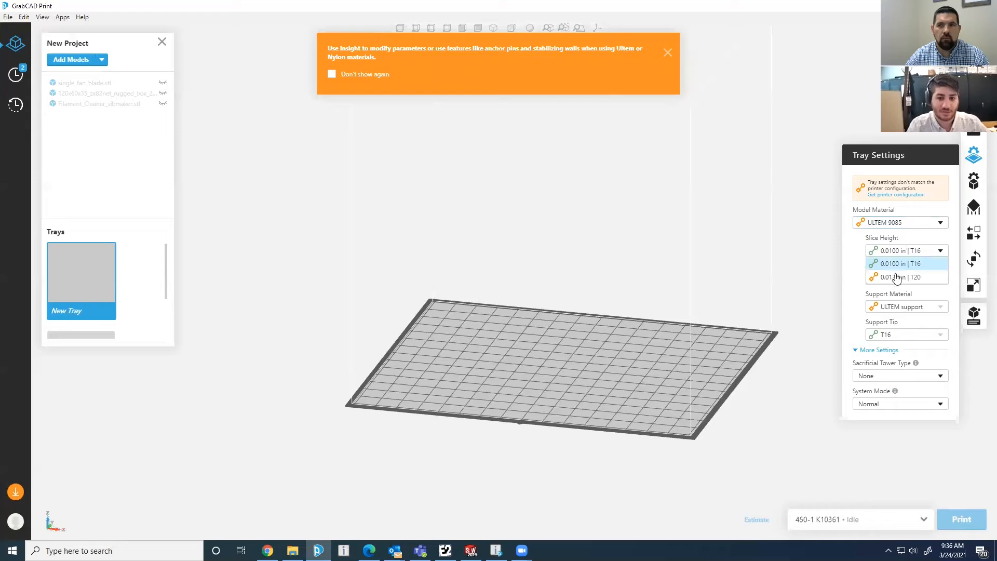
click(899, 223)
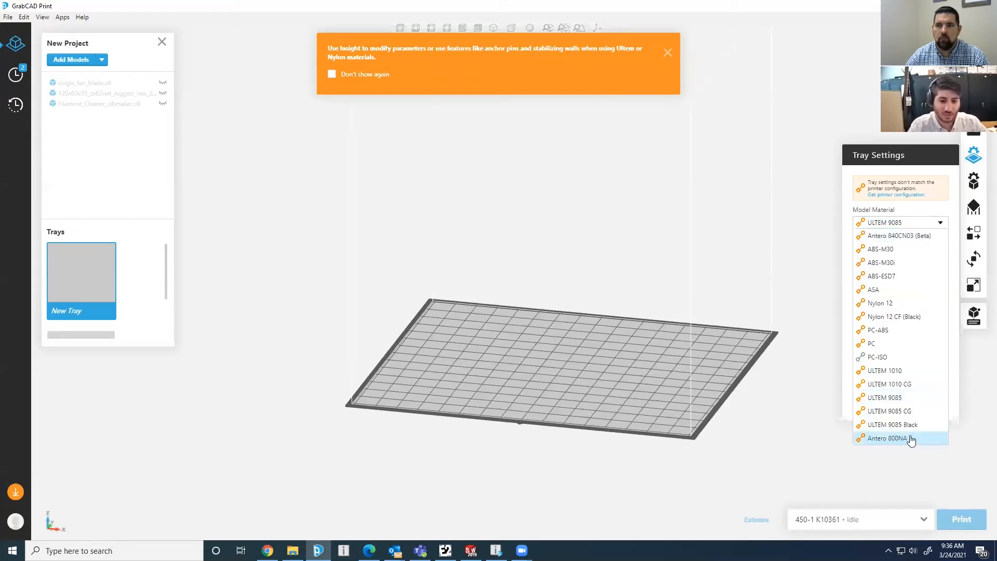
right_drag(739, 366, 781, 368)
middle_drag(780, 368, 772, 384)
mouse_move(772, 384)
right_down()
mouse_move(760, 406)
mouse_move(778, 380)
right_up()
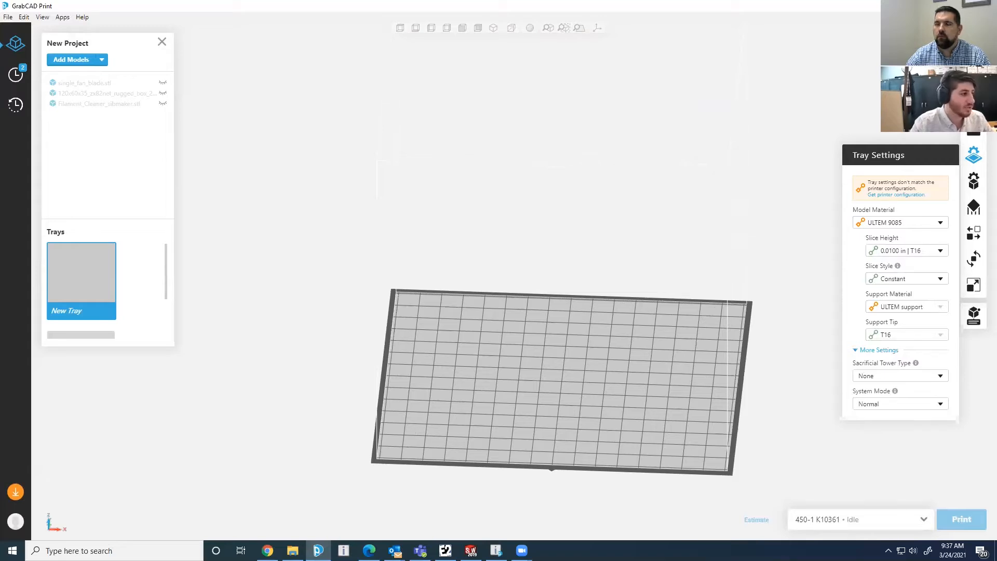
- Add the 120x60x35_zx82net_rugged_box_2a_v1 STL model to the middle of the empty tray
drag(416, 310, 639, 356)
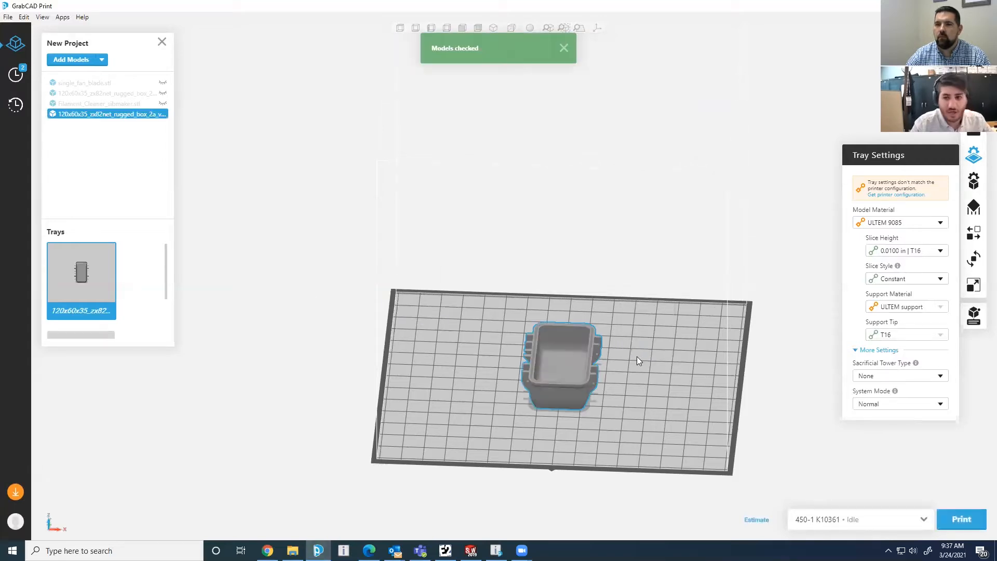
middle_drag(635, 347, 515, 238)
scroll(515, 238, up, 1)
scroll(509, 318, up, 2)
middle_drag(487, 351, 561, 358)
- Set the tray's model material to ABS-M30 and review the slice heights offered for it
click(903, 223)
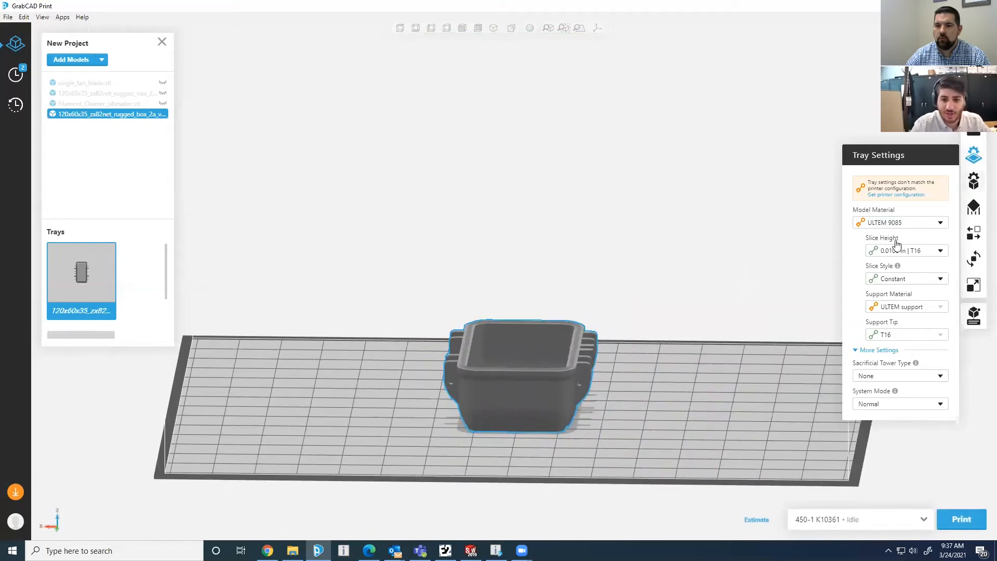
click(894, 246)
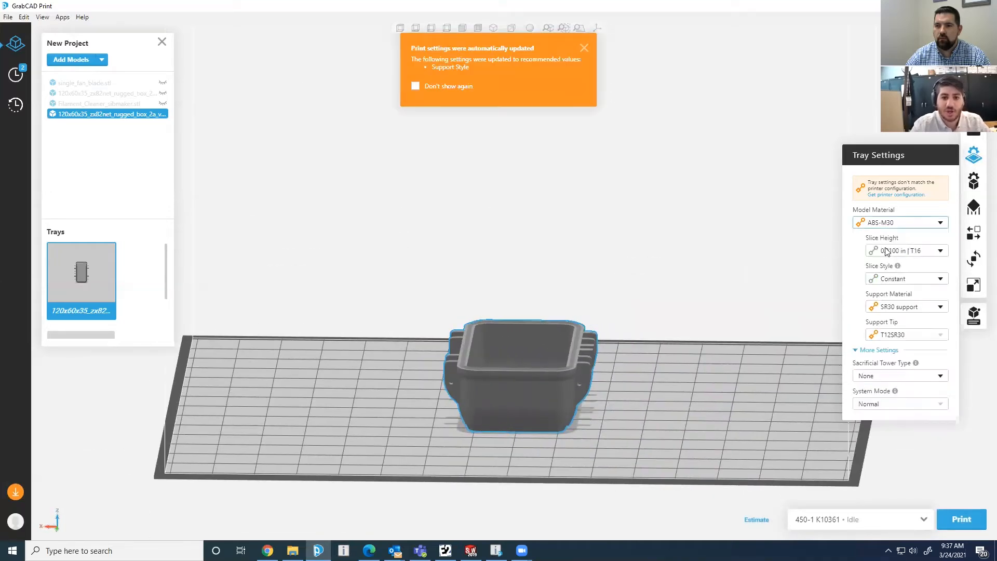
click(906, 251)
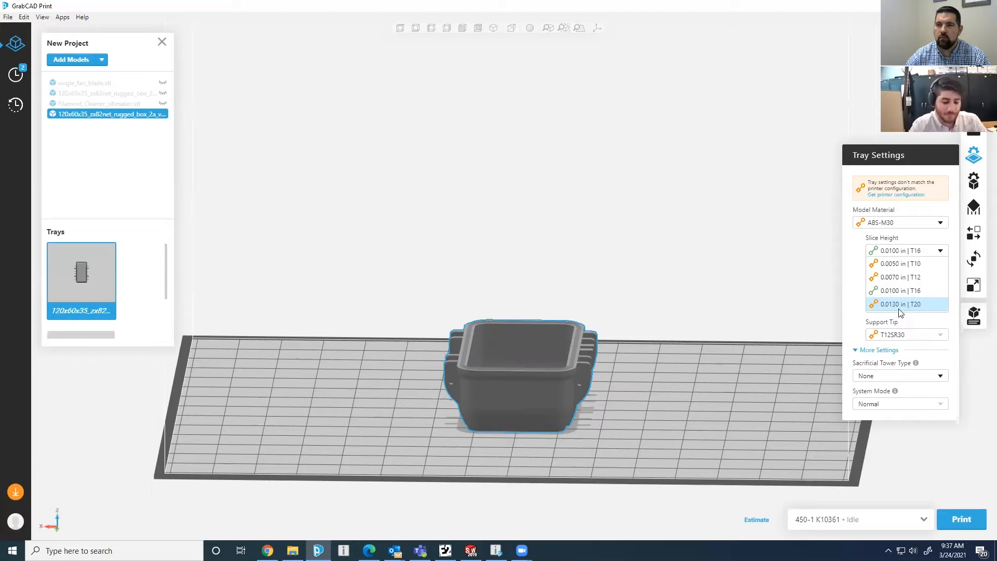
right_drag(610, 352, 144, 201)
middle_drag(366, 335, 468, 293)
- Switch to the March Webinar folder in File Explorer and add the Filament_Cleaner_sibmaker STL to the tray beside the box
key(alt+Tab)
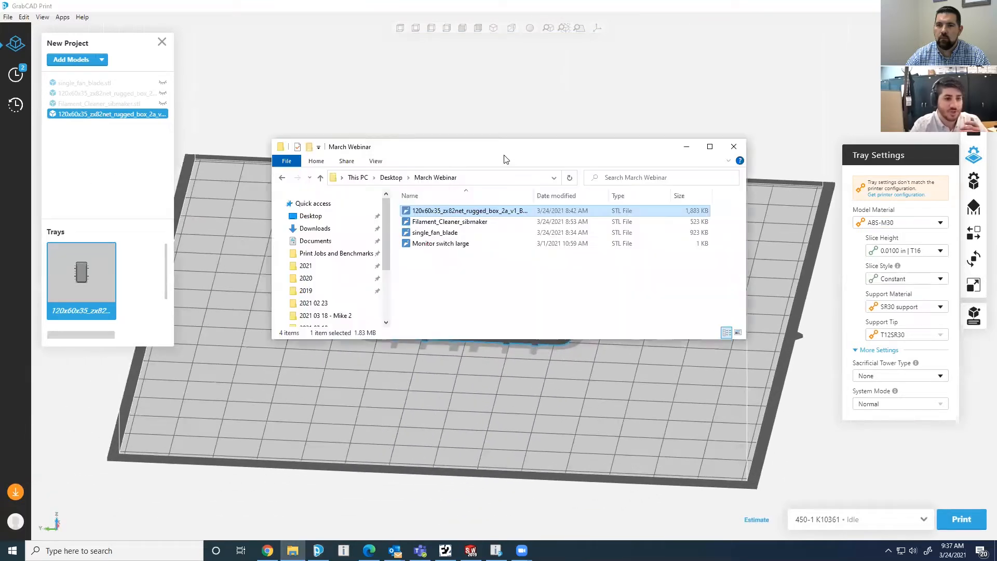
drag(504, 144, 688, 58)
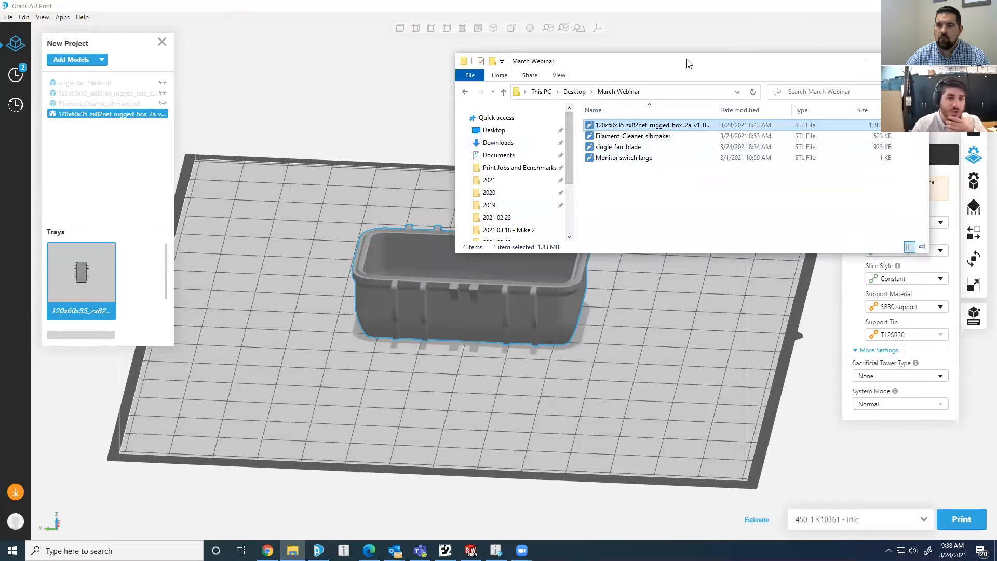
drag(689, 63, 700, 64)
drag(640, 134, 414, 158)
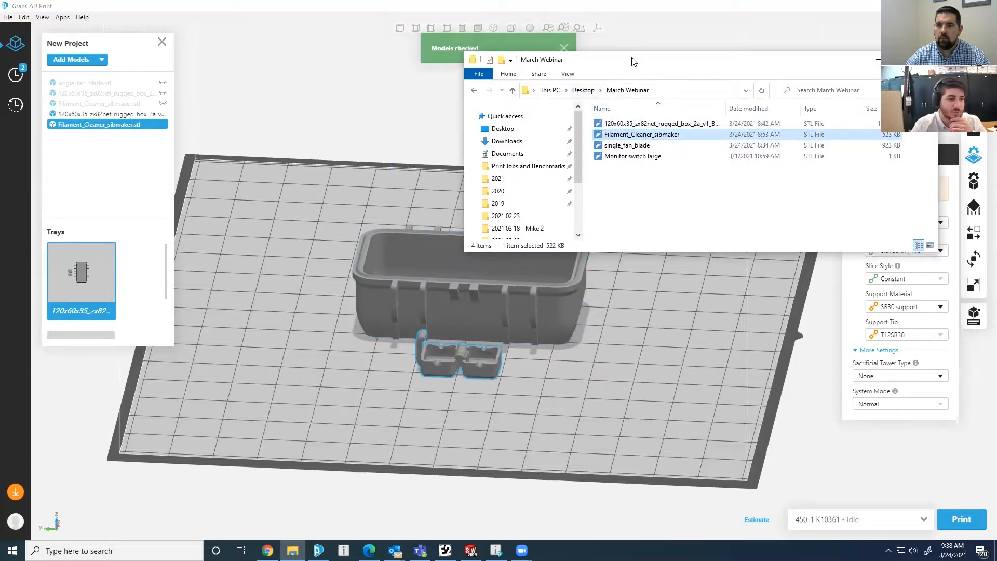
click(882, 60)
- Try rotating the filament cleaner by minus 90° about X and return it to its flat orientation each time
right_drag(314, 342, 461, 301)
click(367, 292)
scroll(461, 275, up, 5)
click(974, 258)
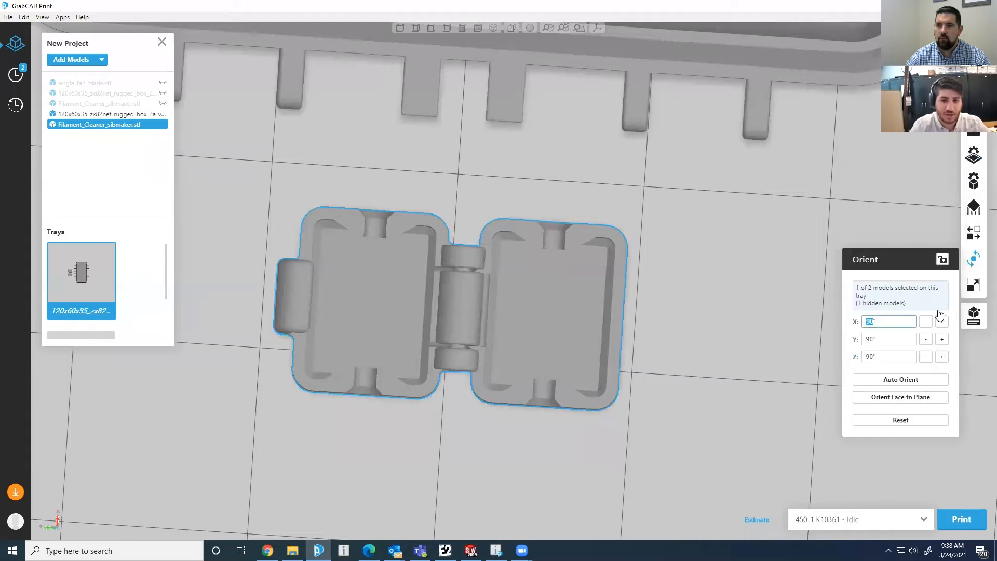
click(926, 321)
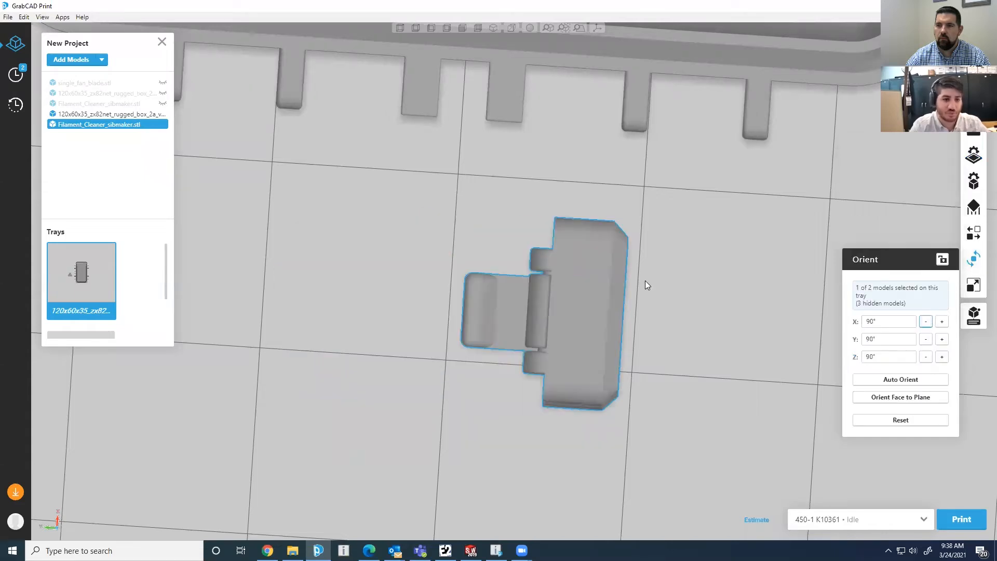
click(942, 322)
right_drag(692, 239, 574, 249)
right_drag(706, 301, 879, 345)
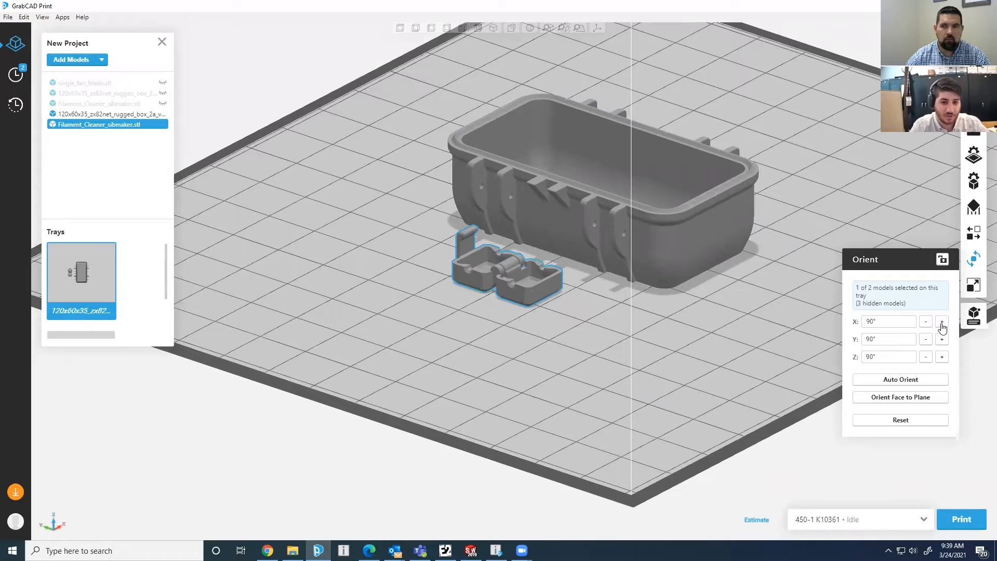
click(925, 322)
click(942, 321)
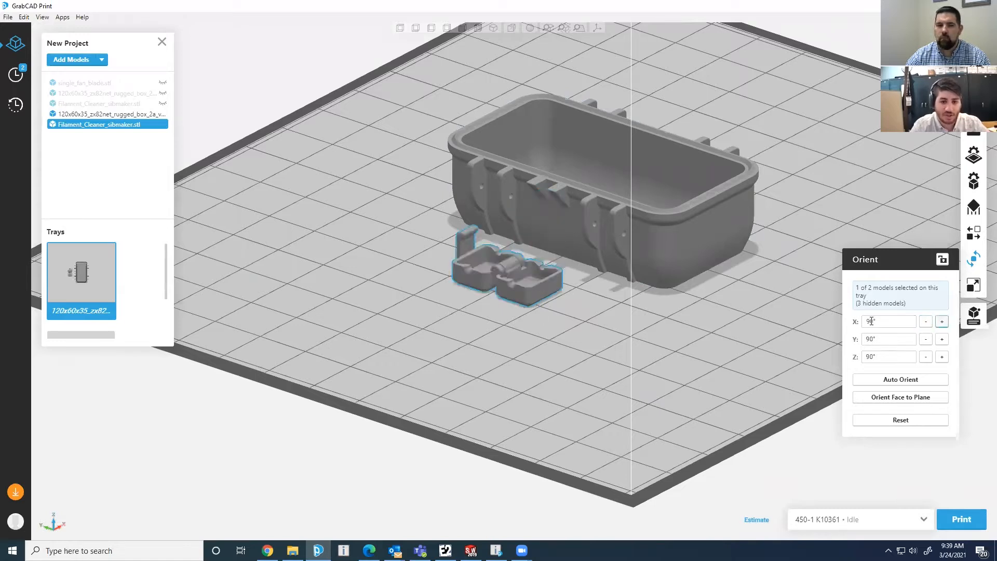
- Test a 15° rotation of the filament cleaner about X and back, and stand it upright by rotating it minus 90° about Y
click(872, 322)
click(946, 323)
click(927, 323)
click(876, 341)
click(927, 341)
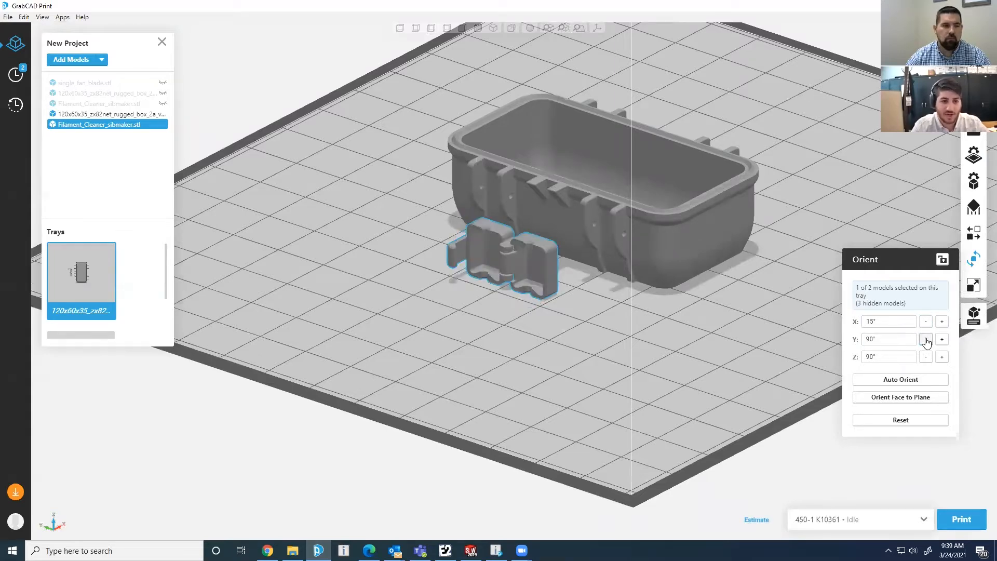
- Move the upright filament cleaner from the box's long side to a free spot beyond the box's short end
right_drag(583, 297, 436, 279)
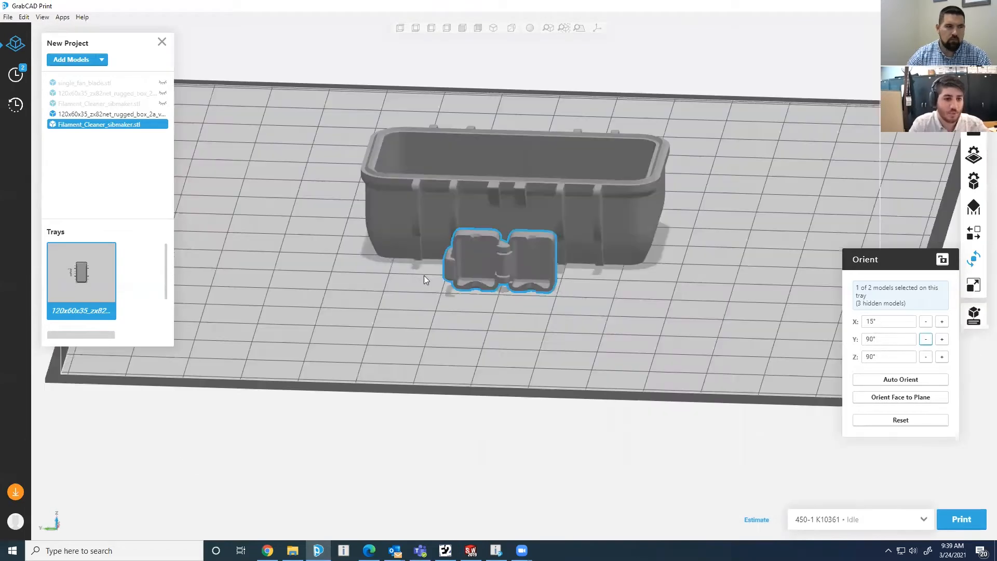
scroll(375, 274, up, 5)
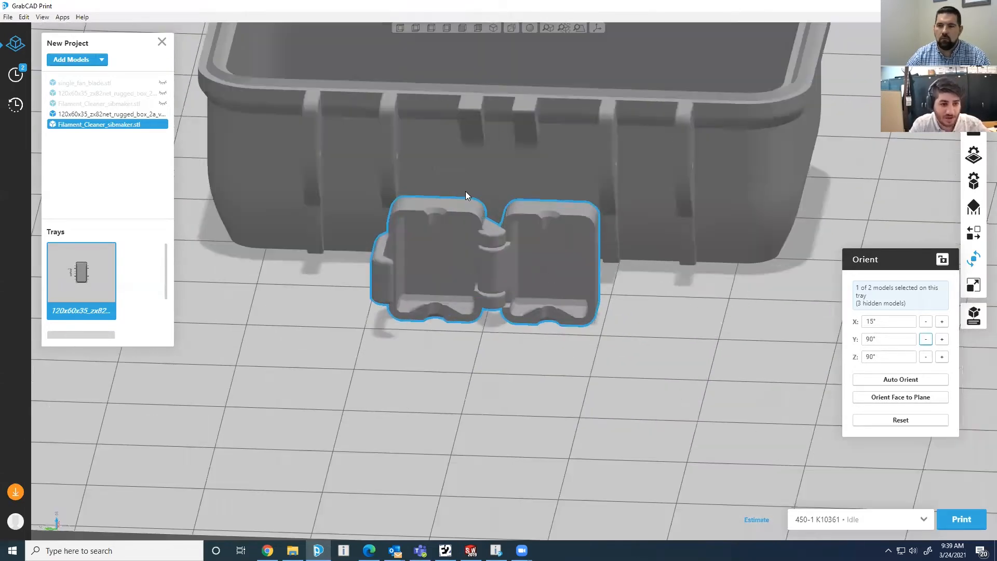
right_drag(466, 195, 512, 207)
scroll(441, 200, up, 5)
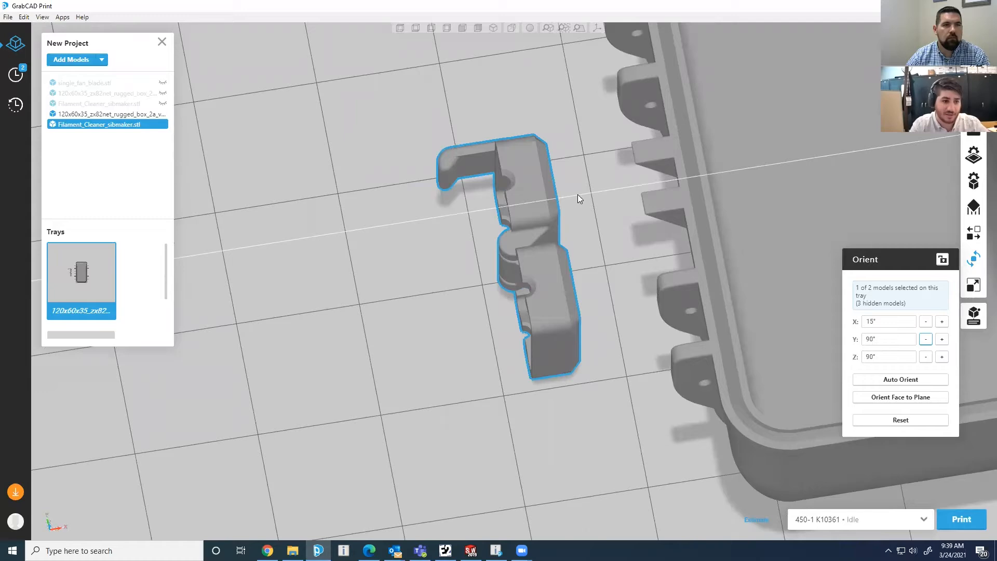
right_drag(597, 192, 632, 234)
scroll(468, 240, down, 3)
drag(450, 241, 710, 68)
drag(615, 449, 452, 173)
middle_drag(359, 194, 437, 188)
drag(438, 188, 383, 161)
middle_drag(539, 118, 591, 125)
drag(837, 126, 768, 296)
middle_drag(526, 320, 502, 267)
scroll(502, 267, down, 5)
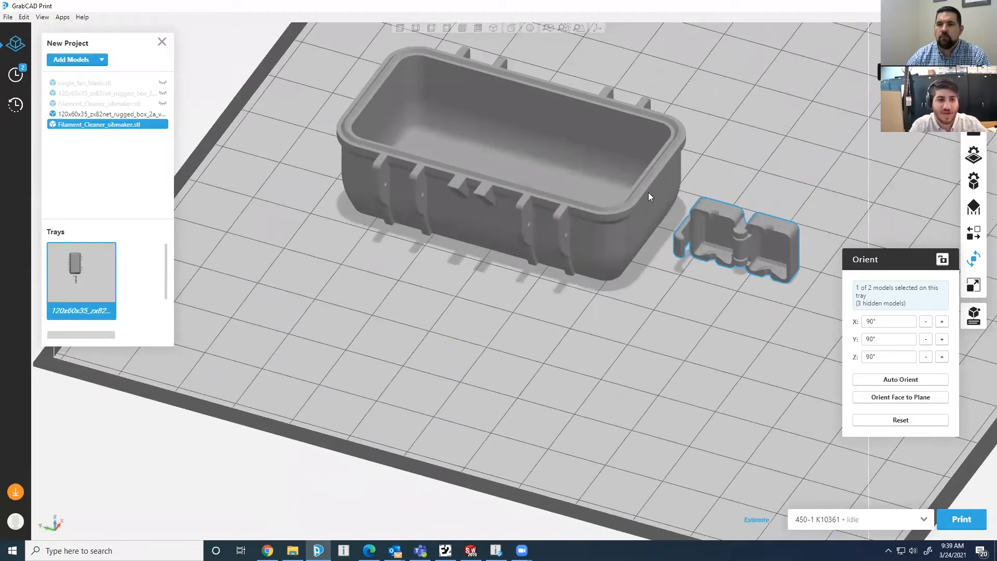
middle_drag(744, 335, 736, 353)
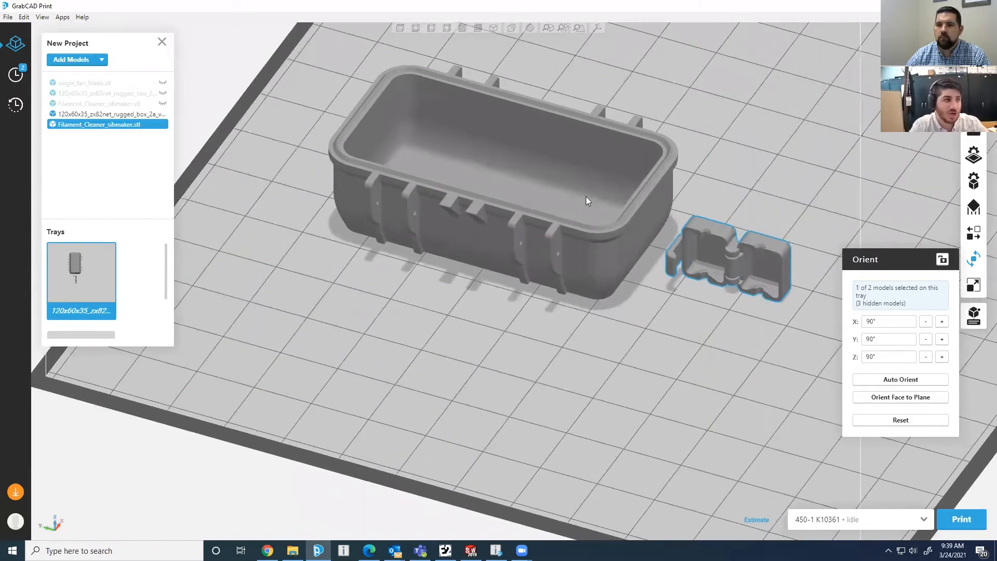
ctrl+click(591, 263)
middle_drag(696, 210, 686, 249)
scroll(686, 246, down, 2)
middle_drag(667, 282, 231, 175)
middle_drag(525, 194, 488, 213)
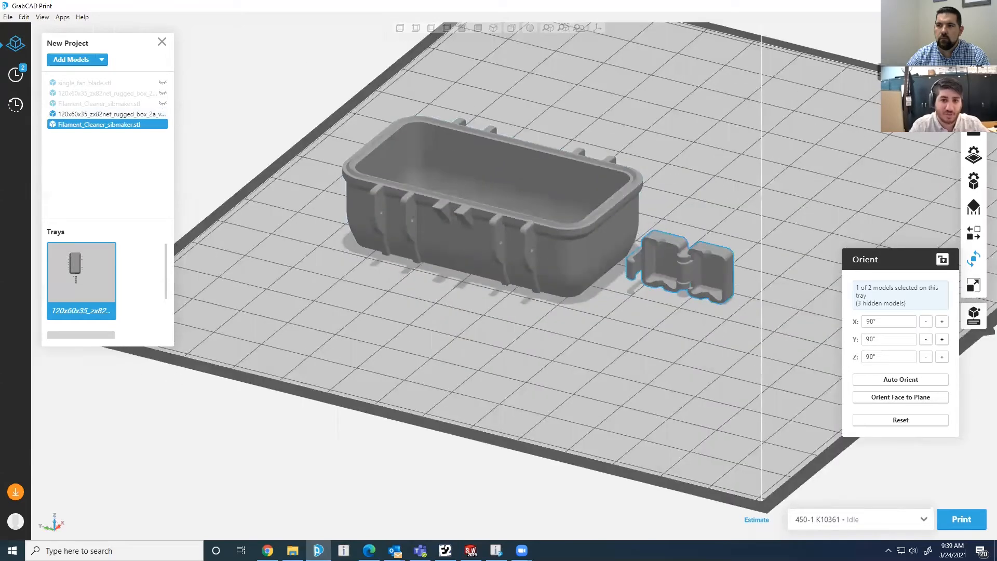
scroll(691, 196, down, 2)
scroll(691, 195, down, 3)
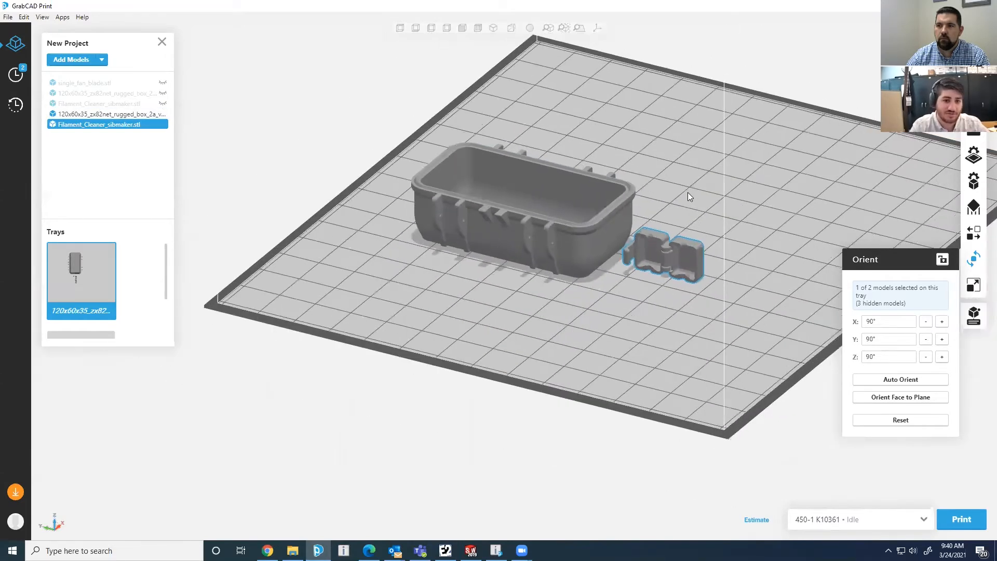
- Check the box and the filament cleaner for mesh faults in the model analysis view, and open the tray settings
click(974, 72)
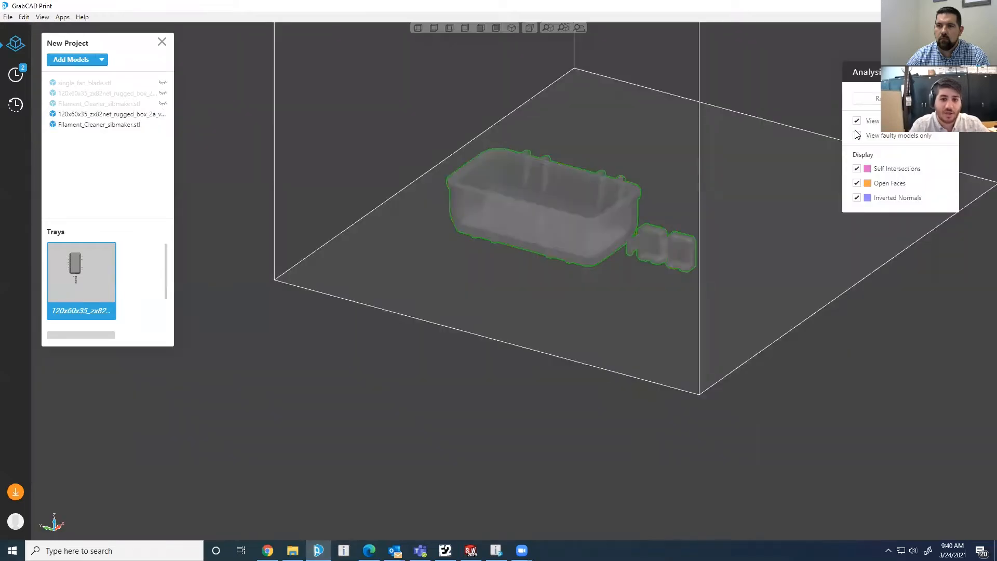
scroll(699, 205, up, 2)
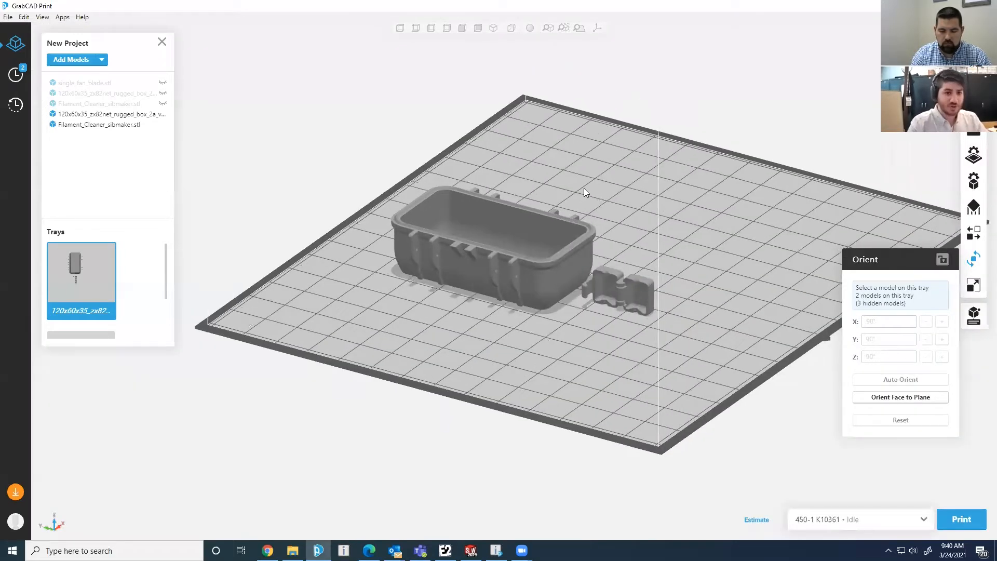
click(975, 157)
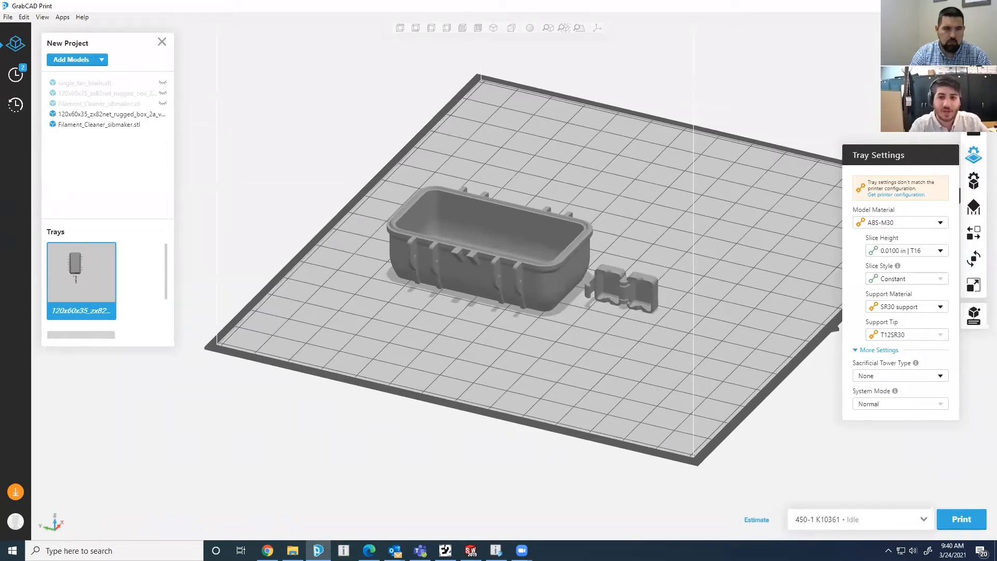
- Run the print estimate to slice the tray with the rugged box and the filament cleaner
click(756, 520)
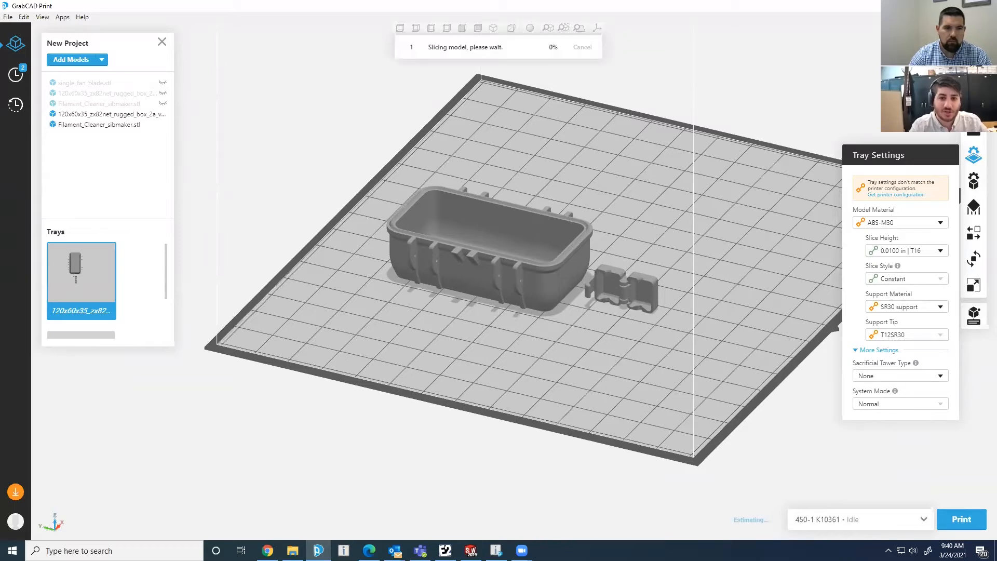
middle_drag(675, 167, 633, 210)
scroll(634, 213, up, 2)
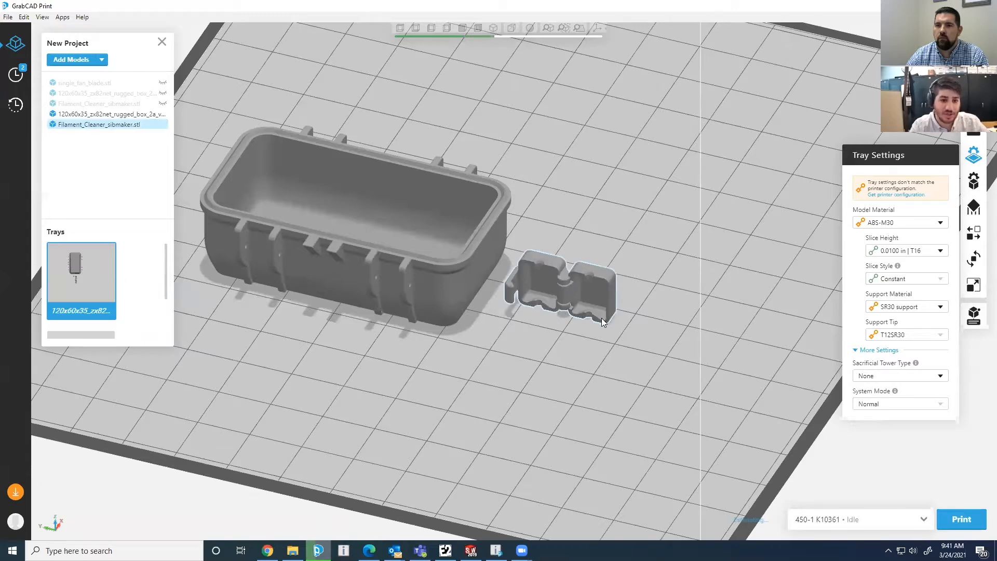
right_drag(715, 318, 720, 292)
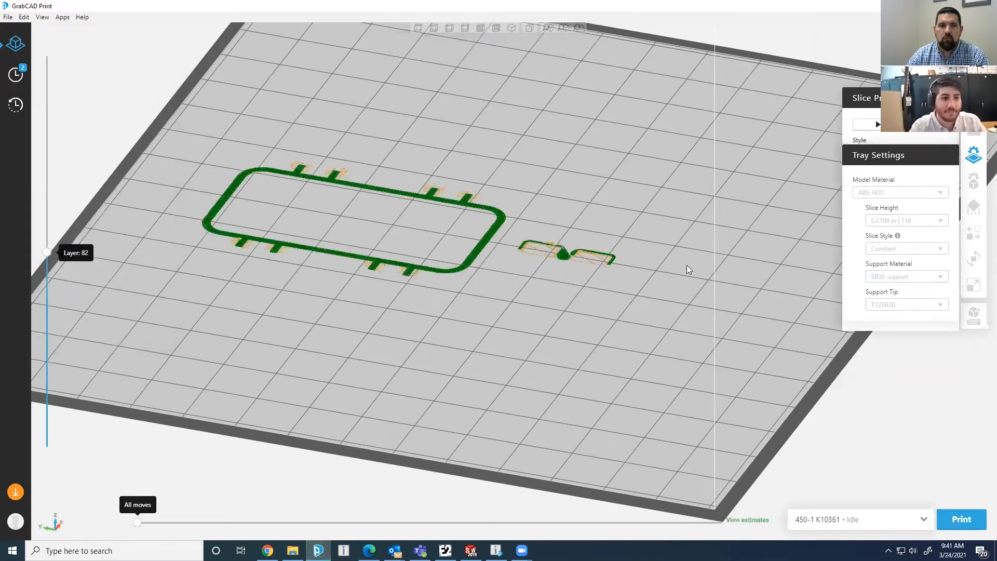
- Set the slice preview's layer range to All Layers to show the complete toolpaths of both models
click(969, 163)
click(890, 183)
click(881, 193)
right_drag(662, 261, 479, 207)
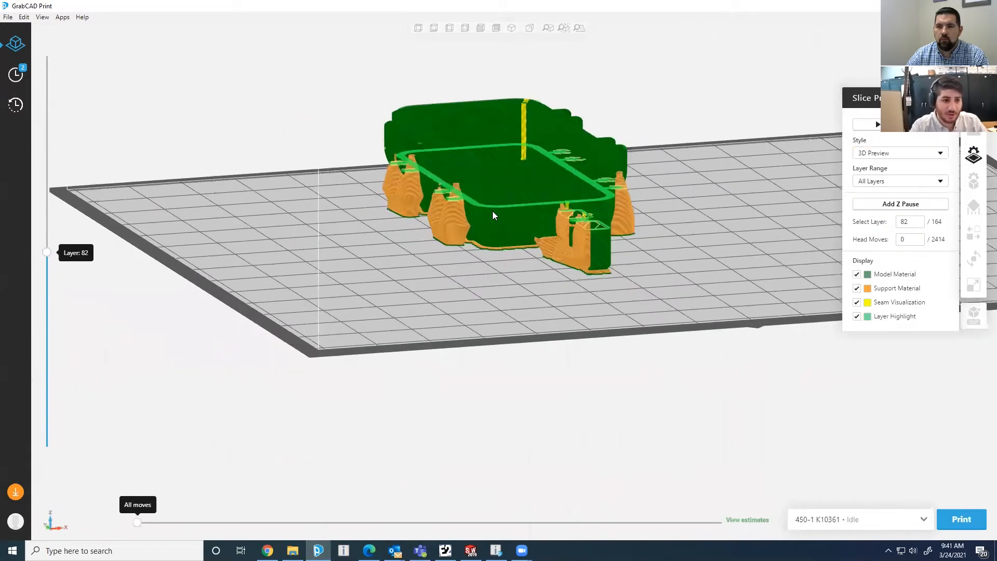
- Examine the support material around the box's side ribs and on the upright filament cleaner in the 3D slice preview
right_drag(404, 190, 490, 244)
middle_drag(525, 208, 456, 241)
scroll(435, 240, up, 3)
scroll(435, 241, up, 5)
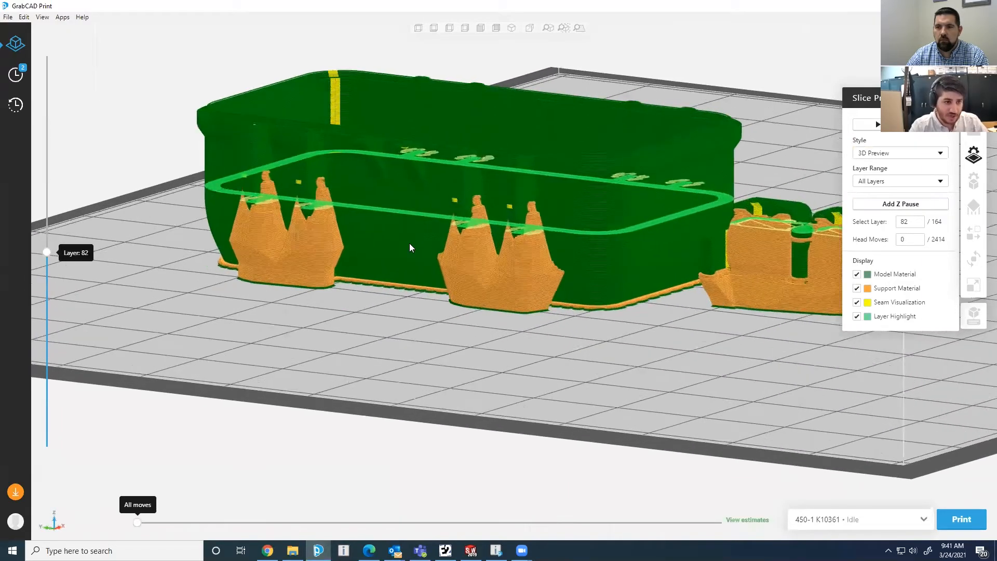
right_drag(484, 246, 611, 294)
scroll(611, 294, down, 5)
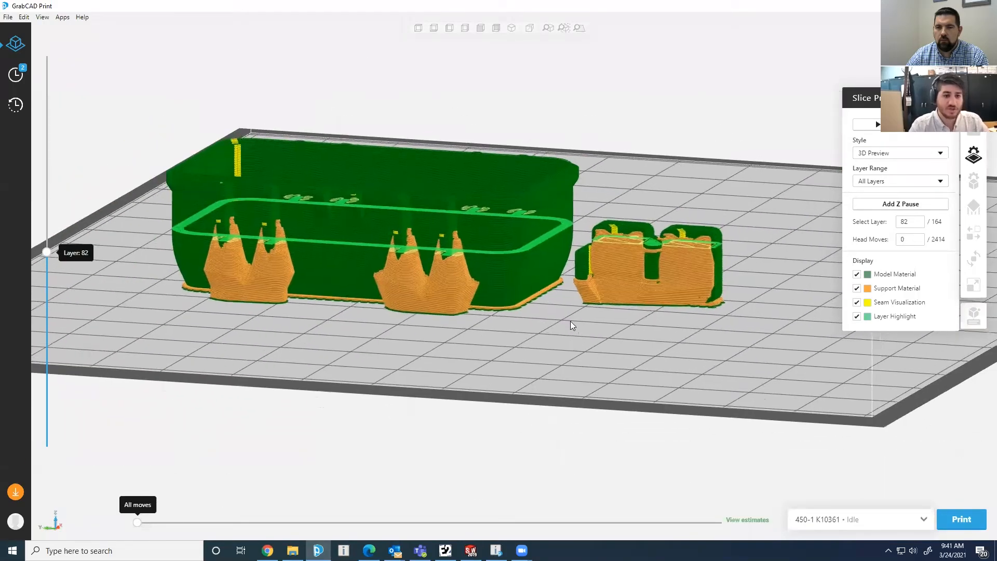
right_drag(571, 322, 672, 271)
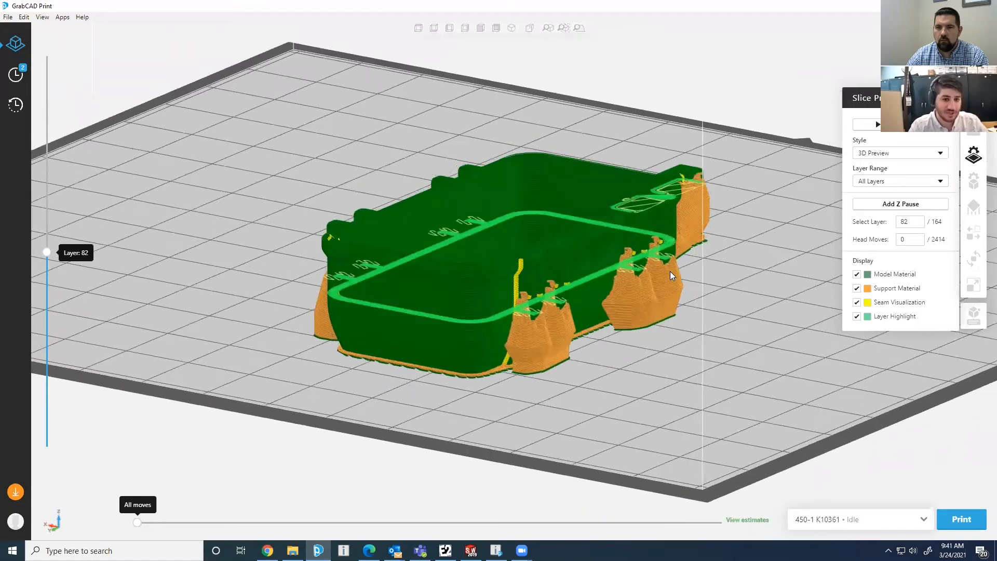
right_drag(670, 271, 810, 206)
scroll(891, 183, up, 6)
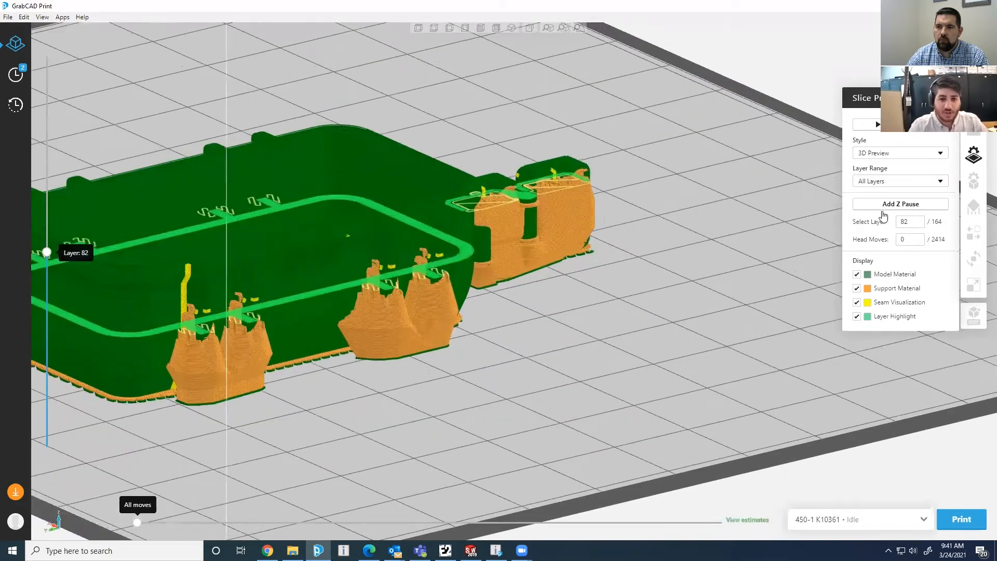
right_drag(531, 293, 608, 285)
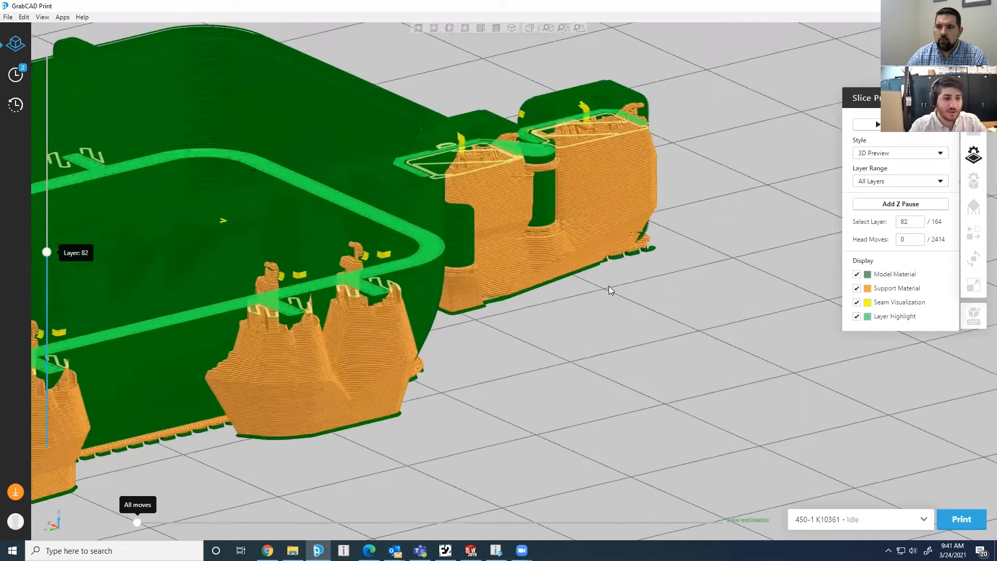
- Step down through the sliced tray one layer at a time to layer 48 with the layer range on Single
key(Down)
key(Down)
key(Down)
key(Down)
key(Down)
key(Down)
key(Down)
key(Down)
key(Down)
key(Down)
key(Down)
key(Down)
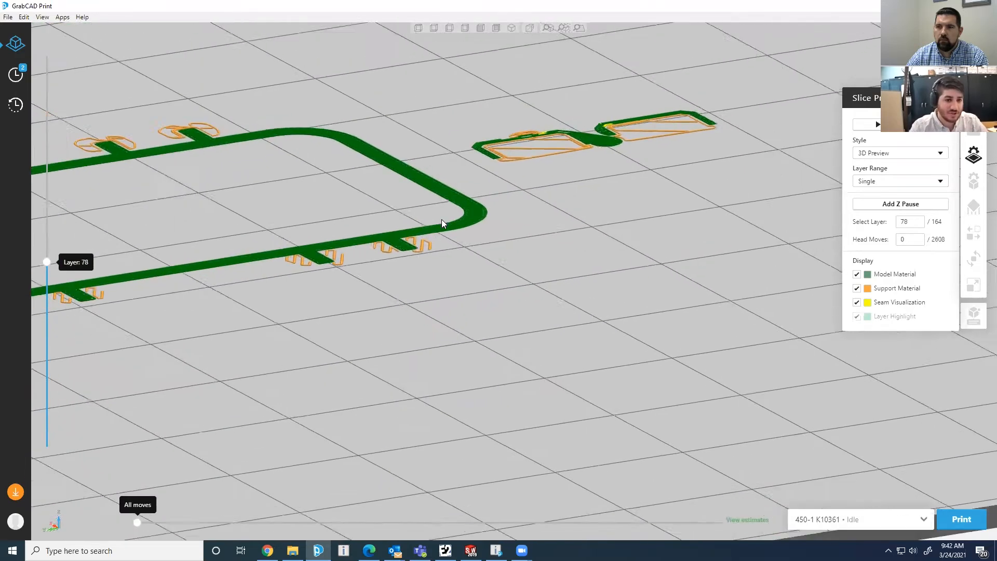
key(Down)
key(Down)
key(Down)
key(Down)
key(Down)
key(Down)
key(Down)
key(Down)
key(Down)
key(Down)
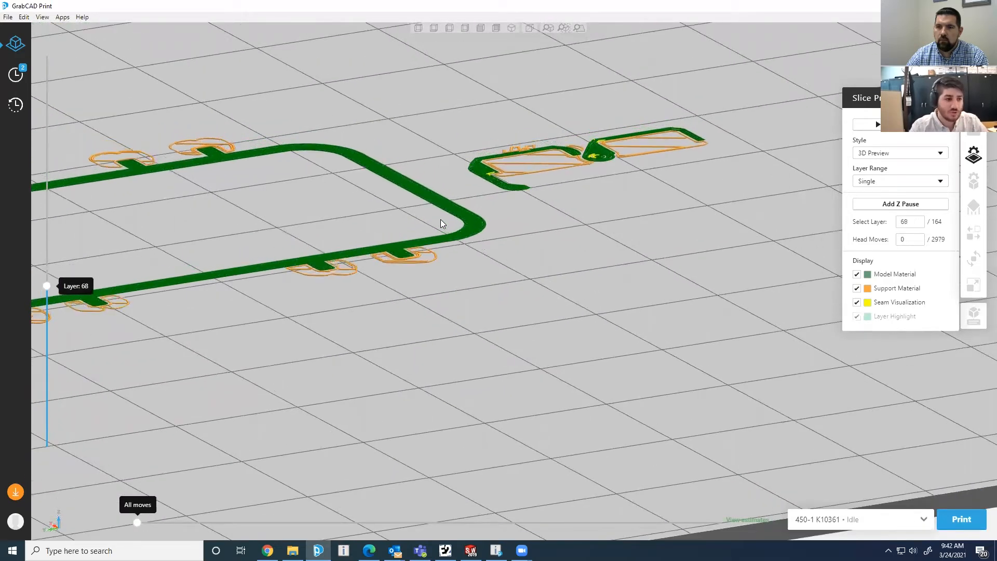
key(Down)
key(Down)
key(Down)
key(Down)
key(Down)
key(Down)
key(Down)
key(Down)
key(Down)
key(Down)
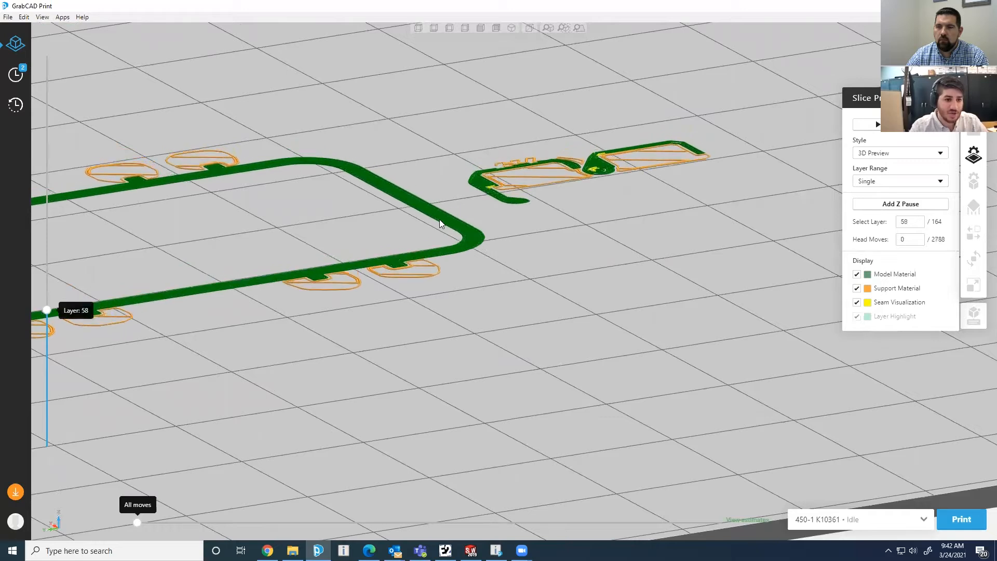
key(Down)
key(Down)
key(Down)
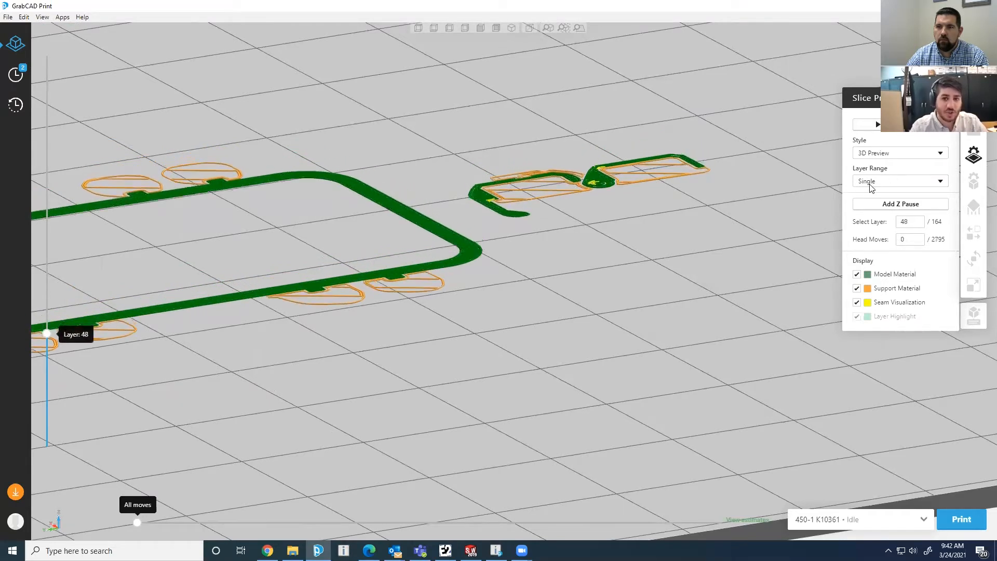
- Examine the toolpaths and supports of the box and the filament cleaner across the tray from several angles
scroll(567, 258, down, 2)
middle_drag(567, 258, 694, 229)
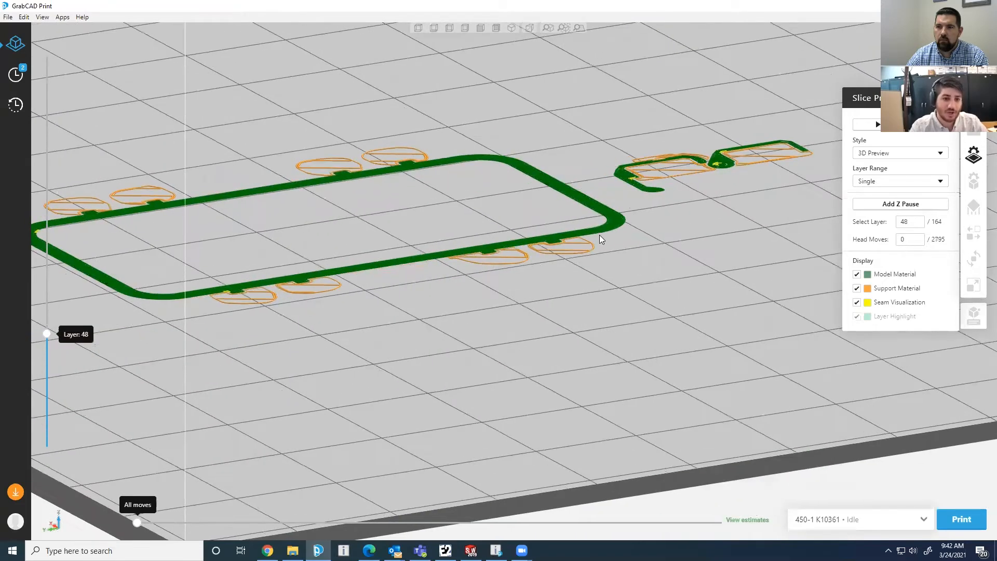
scroll(605, 239, down, 2)
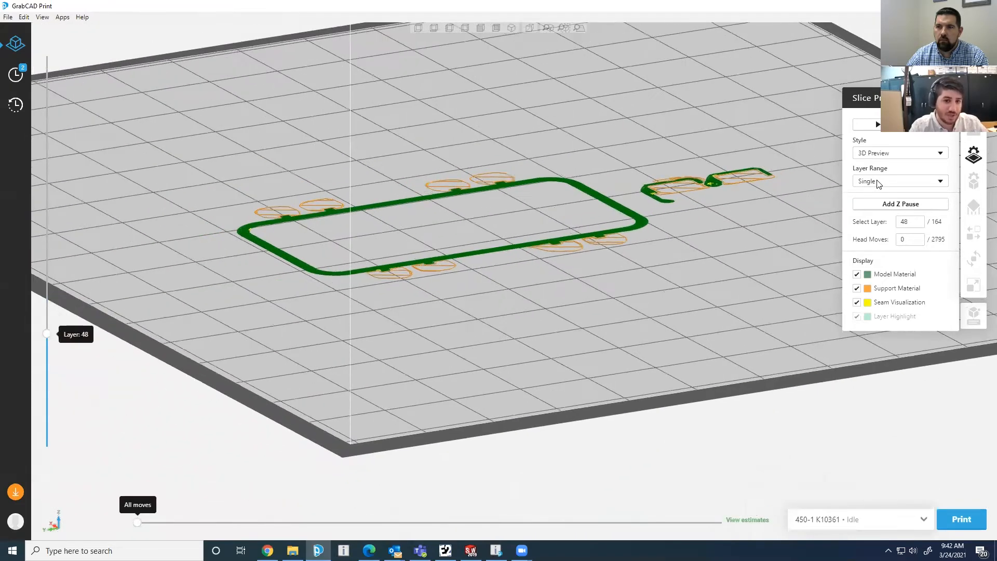
middle_drag(441, 254, 393, 257)
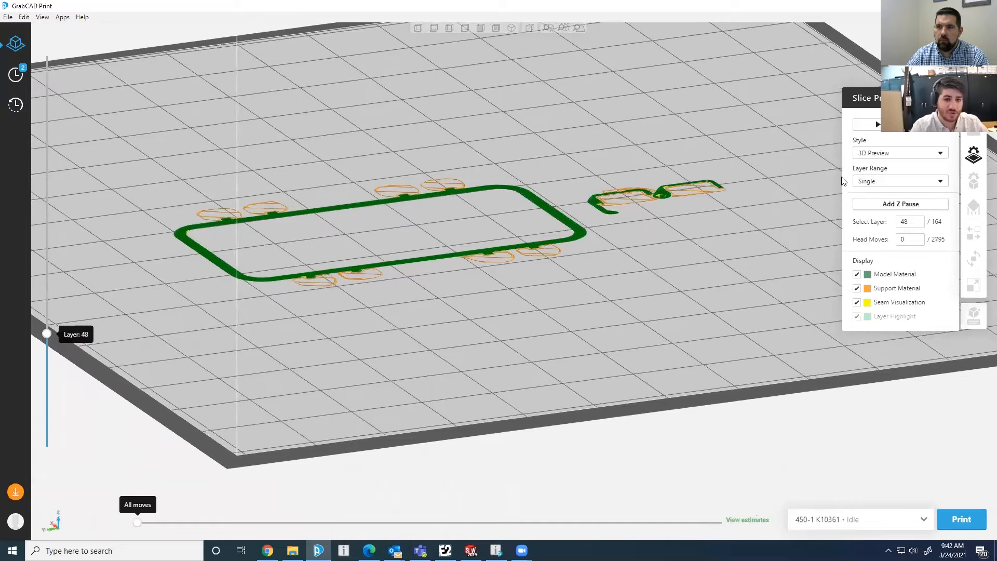
click(884, 181)
middle_drag(548, 232, 561, 183)
middle_drag(584, 274, 547, 252)
middle_drag(441, 307, 674, 191)
- Hide the rugged box and estimate the print time and material for the filament cleaner alone
click(642, 207)
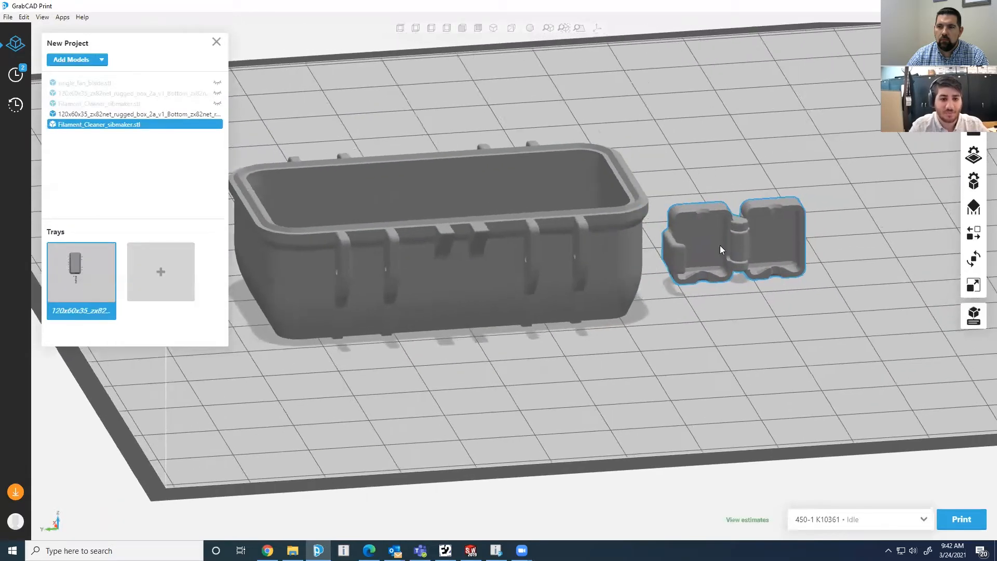
middle_drag(535, 262, 727, 297)
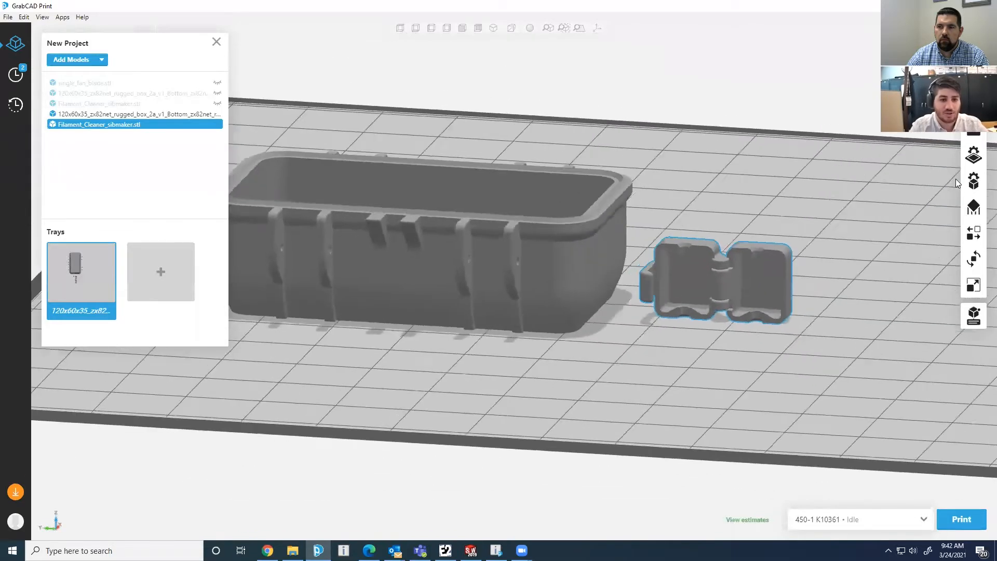
right_click(537, 262)
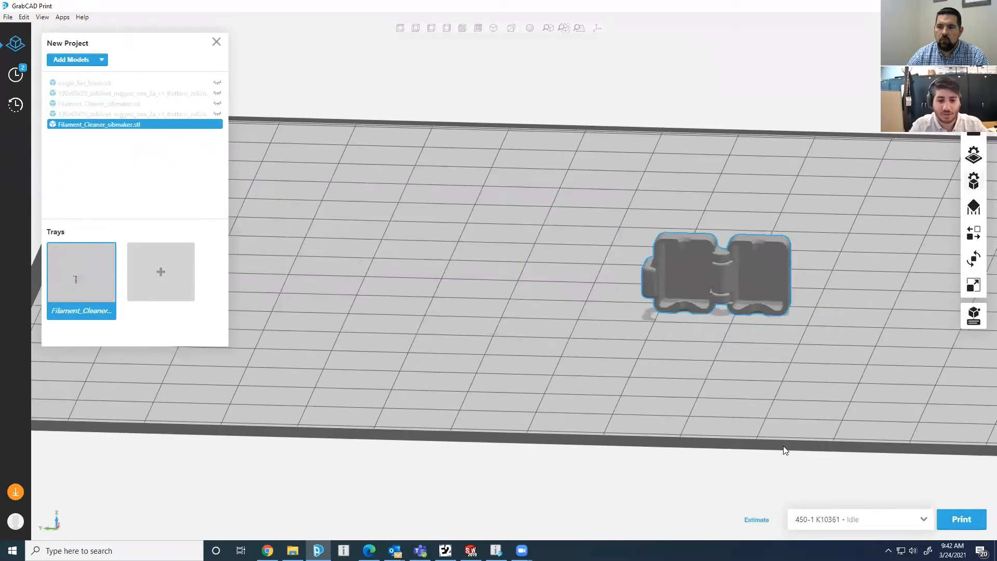
click(759, 520)
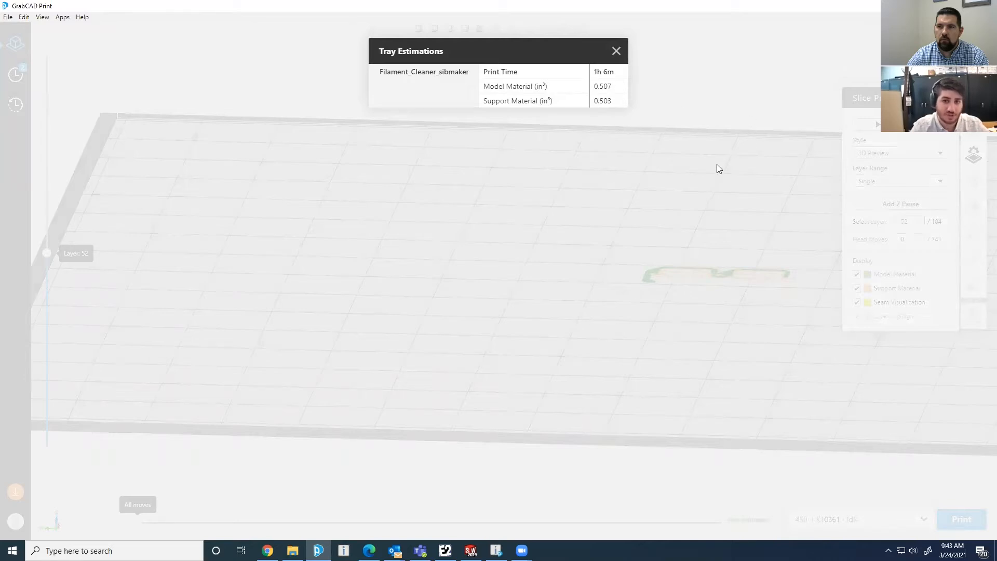
click(698, 185)
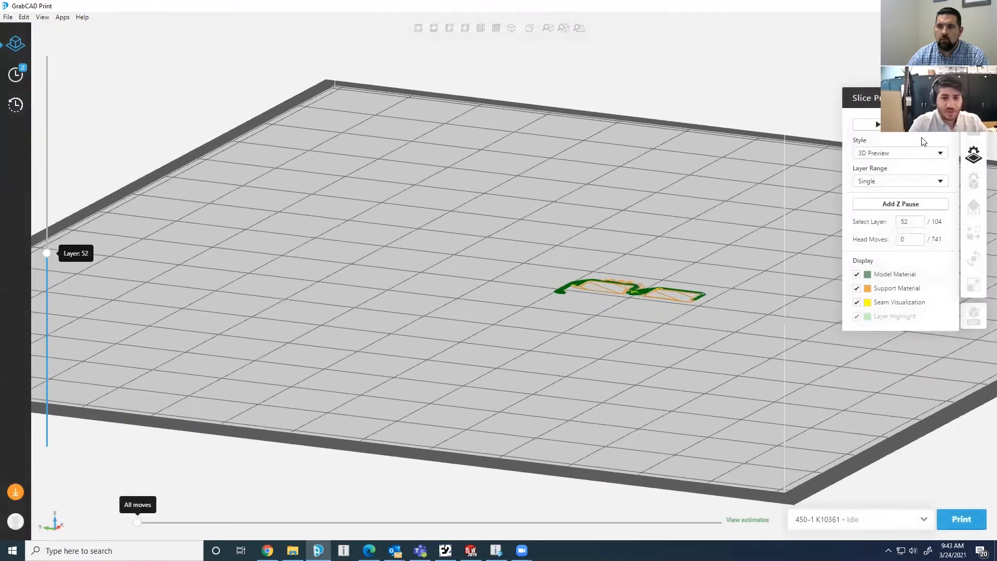
- Show all layers of the sliced filament cleaner and examine its supports and seams up close
click(871, 182)
click(883, 193)
right_drag(593, 273, 545, 257)
scroll(546, 257, up, 4)
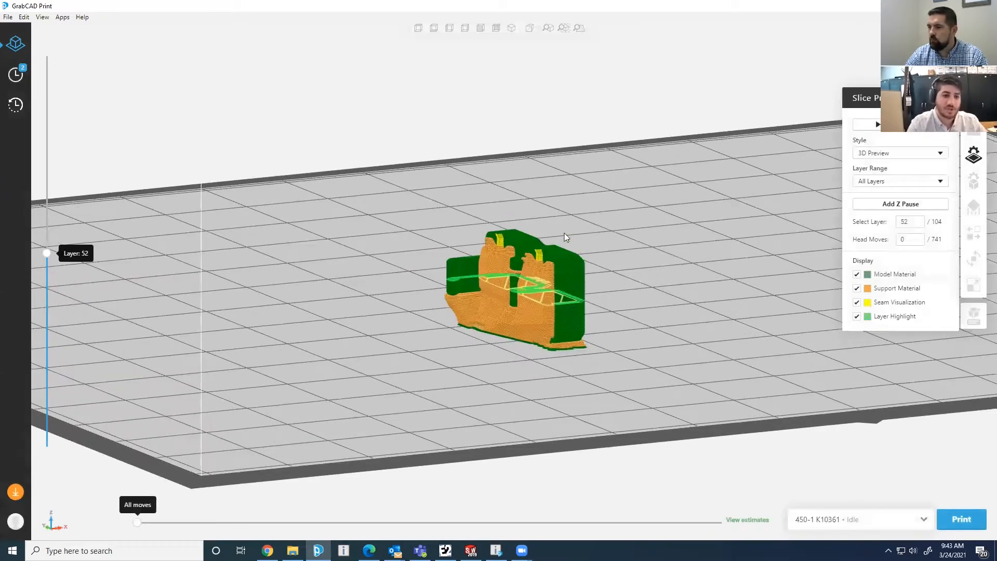
scroll(554, 238, up, 3)
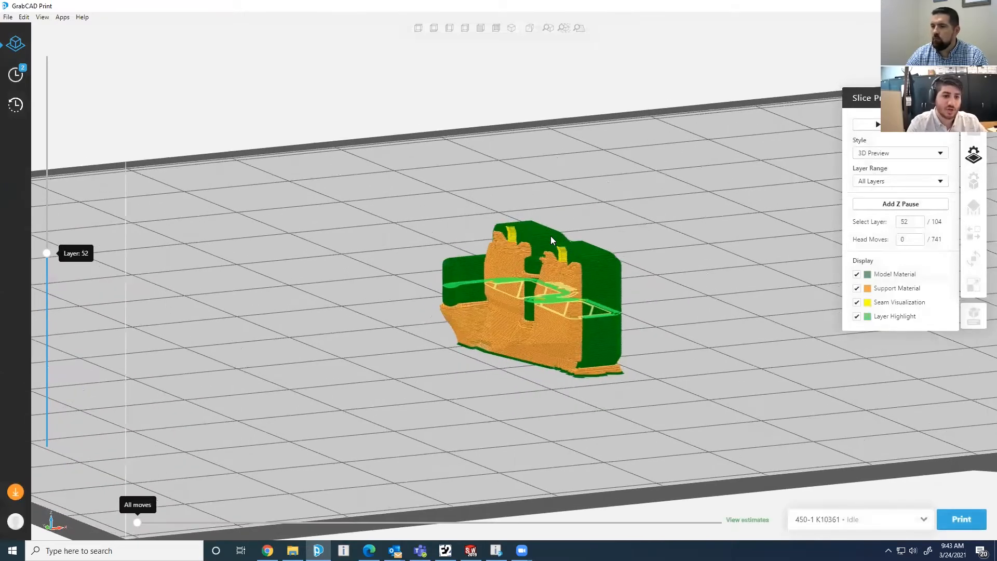
scroll(554, 263, up, 3)
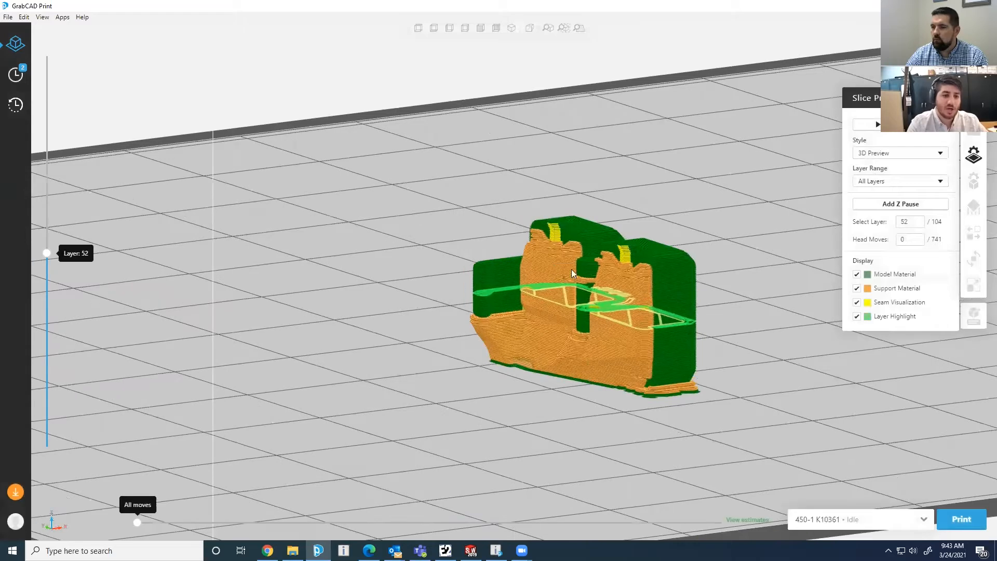
scroll(532, 226, up, 4)
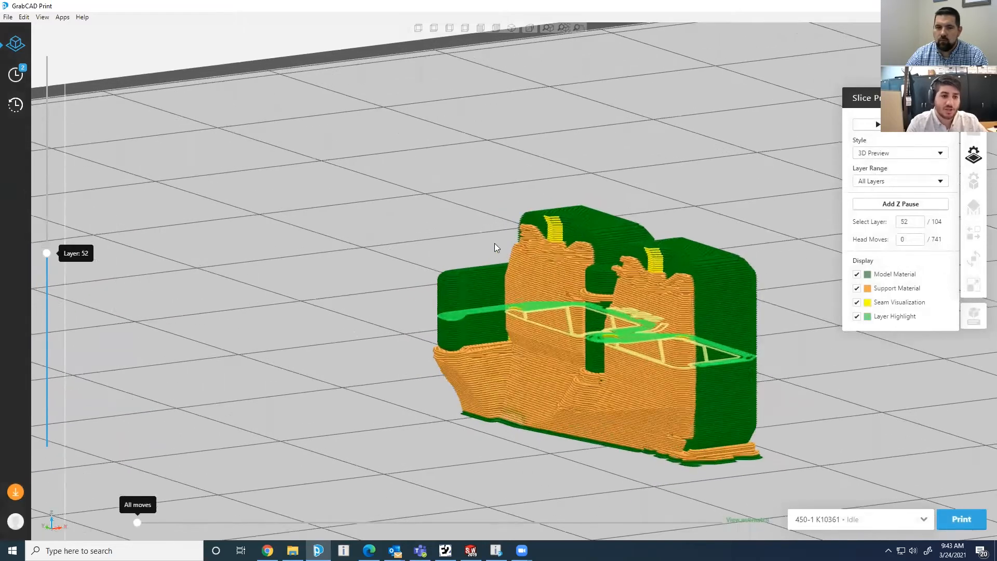
scroll(451, 228, up, 3)
right_drag(544, 229, 408, 183)
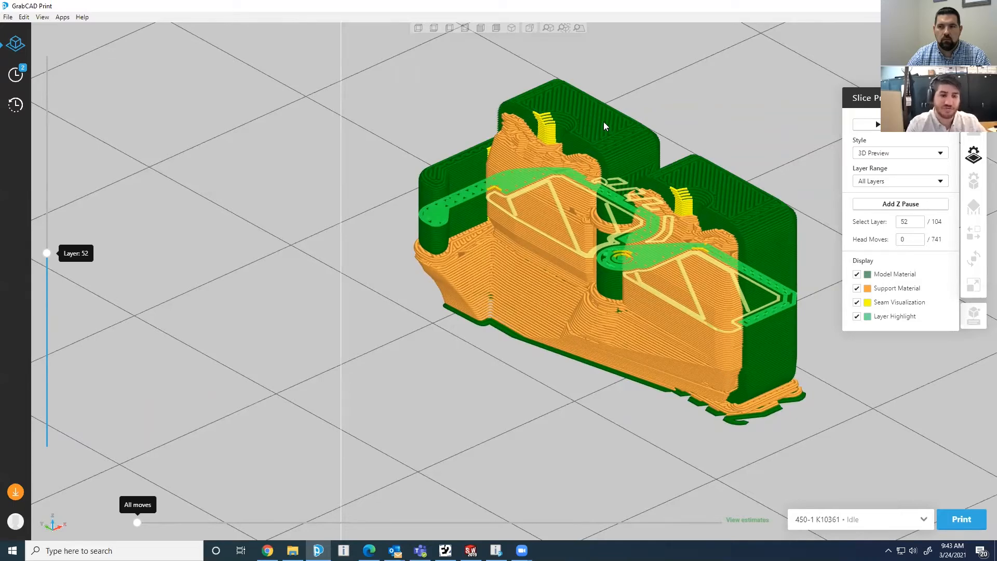
scroll(683, 177, down, 3)
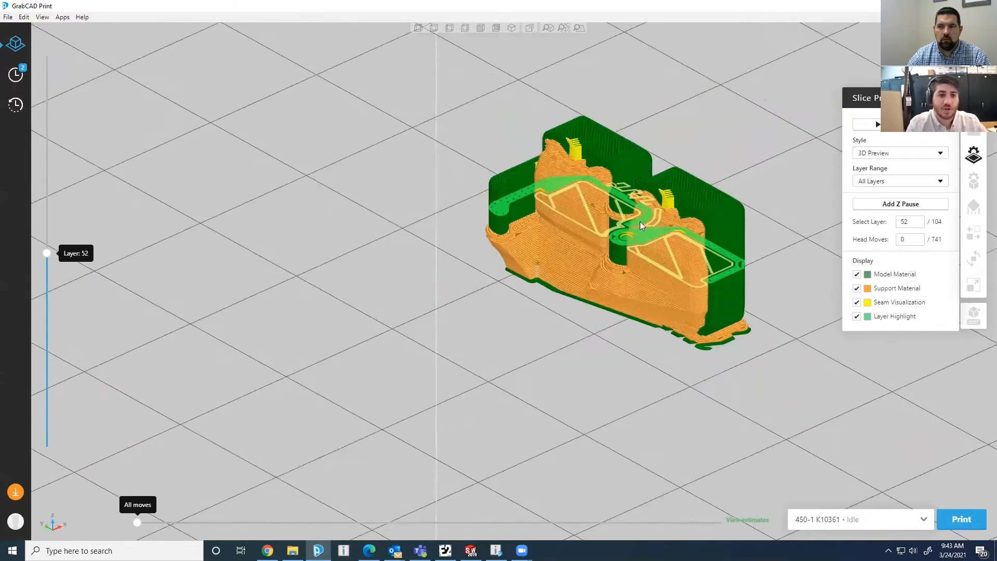
- Leave the slice preview and give the filament cleaner the diagonal-line part fill style with an infill density of 100%
click(979, 158)
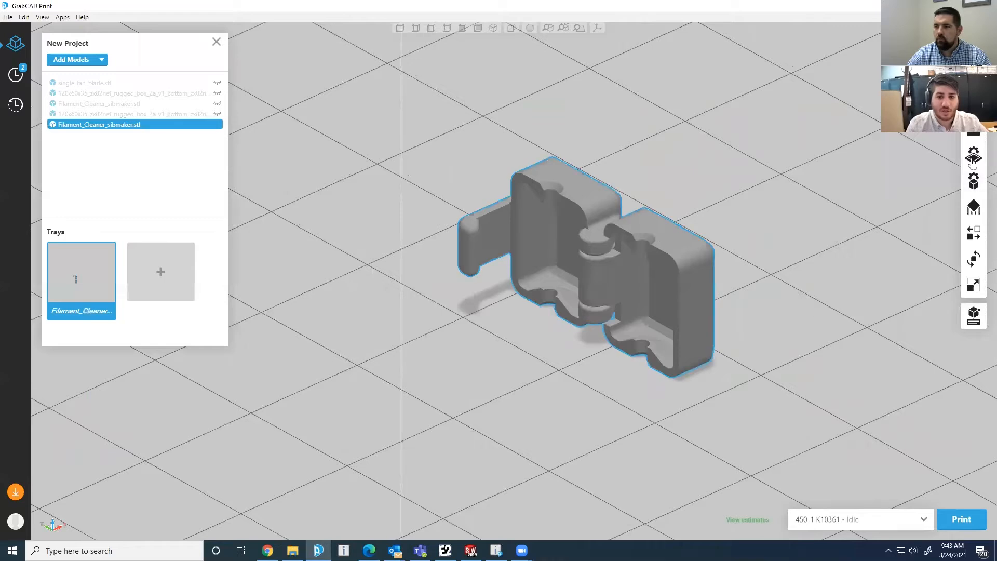
click(973, 182)
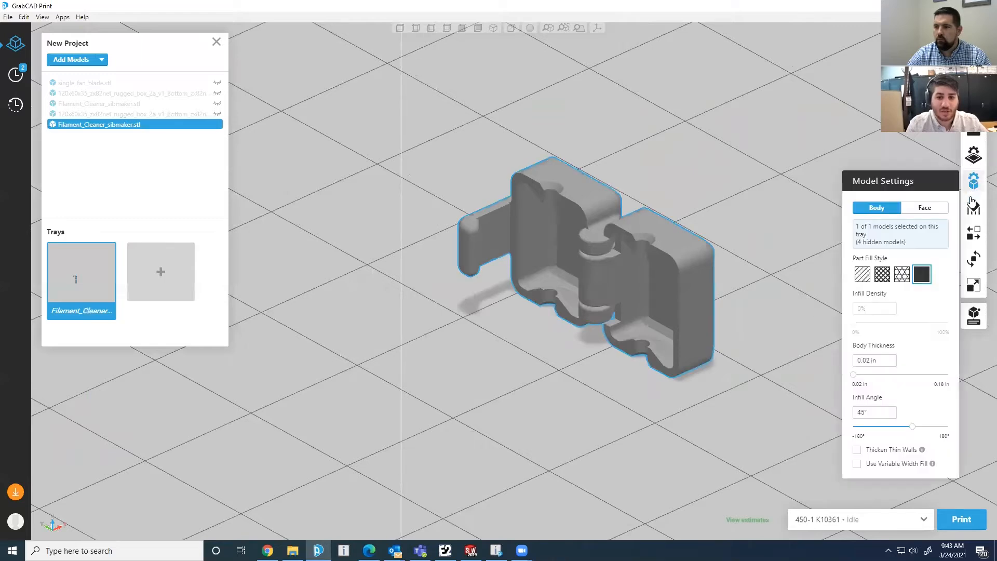
click(863, 277)
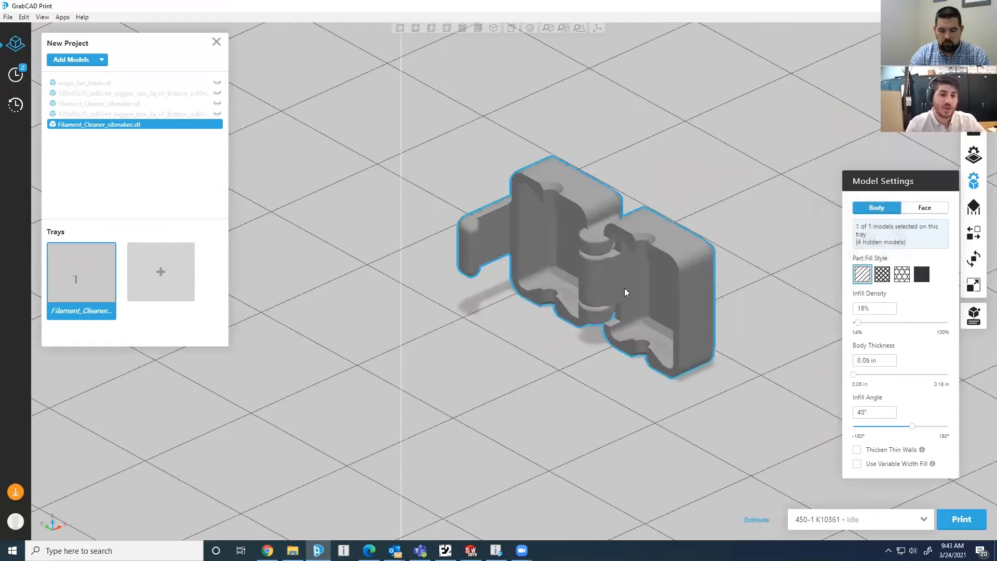
right_drag(705, 248, 879, 264)
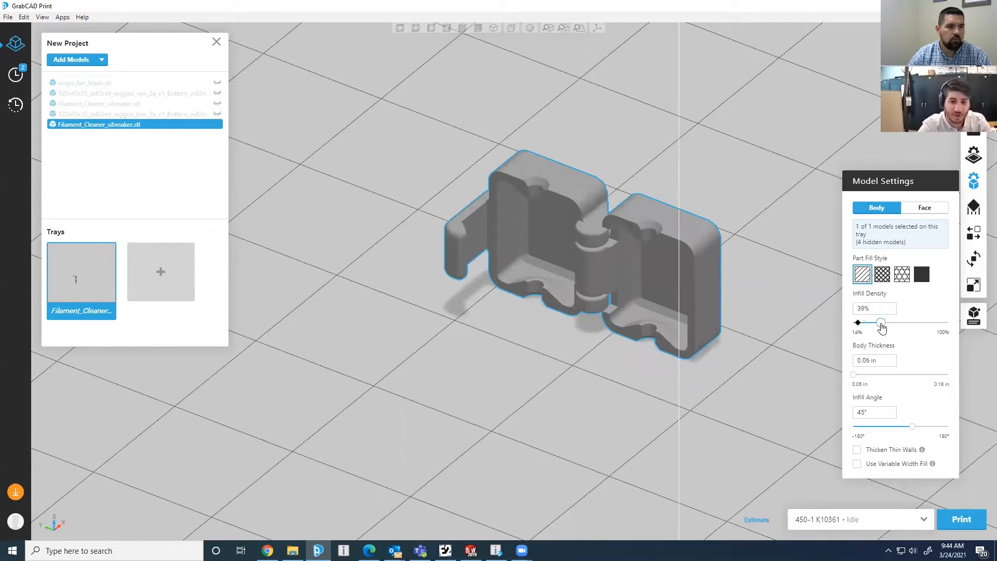
middle_drag(702, 326, 602, 337)
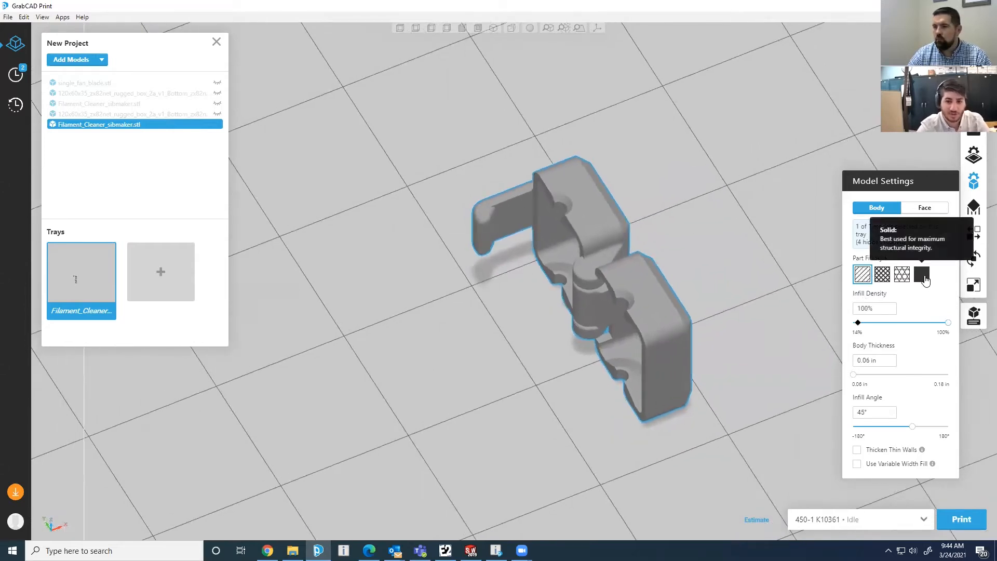
- Set the filament cleaner to sparse fill with 50% infill density and a body thickness of 0.1 in
click(923, 275)
click(864, 276)
middle_drag(638, 383, 648, 334)
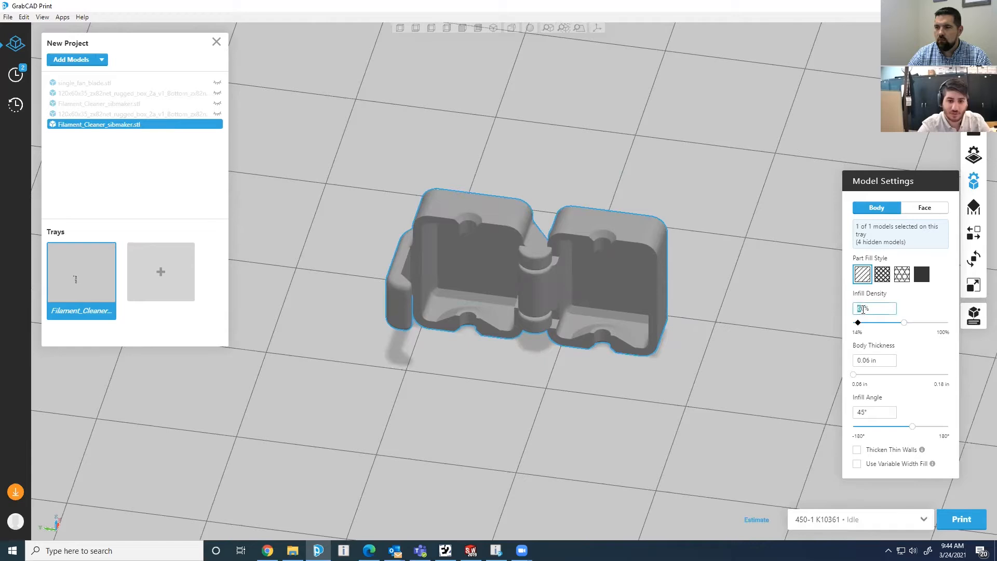
key(Return)
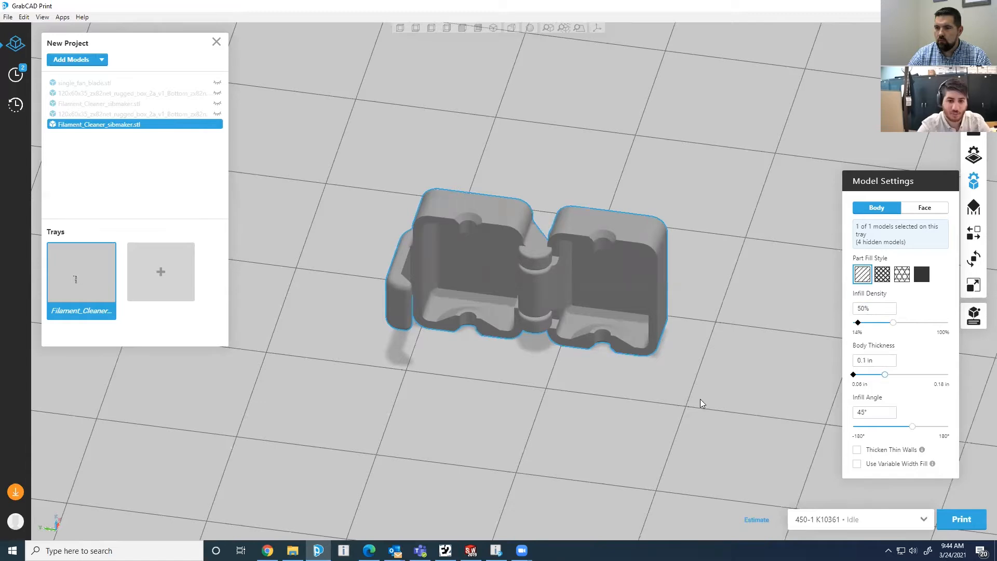
- Slice the filament cleaner and step down through its single layers from 52 to 21 to examine infill and supports
right_drag(633, 236, 638, 259)
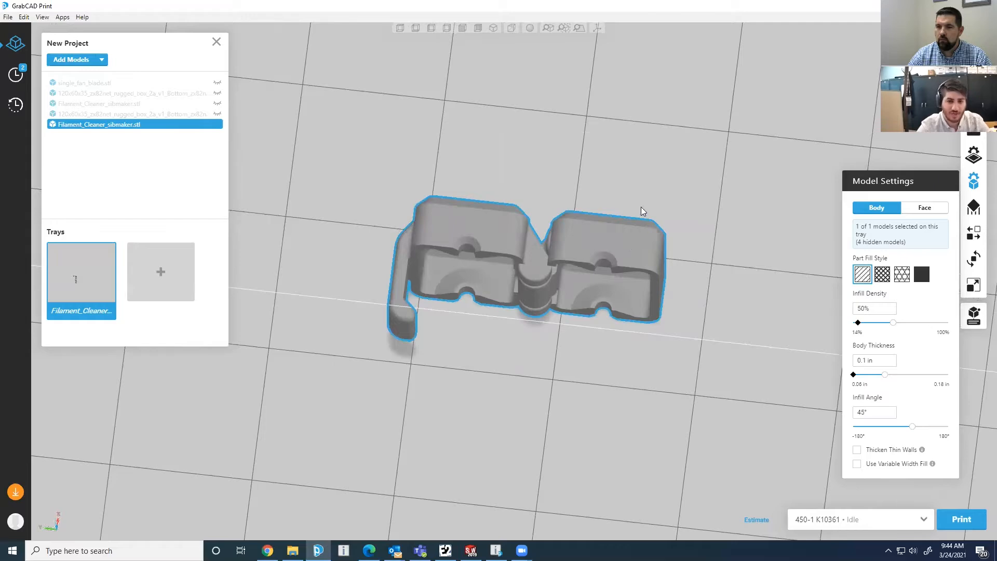
right_drag(641, 211, 631, 234)
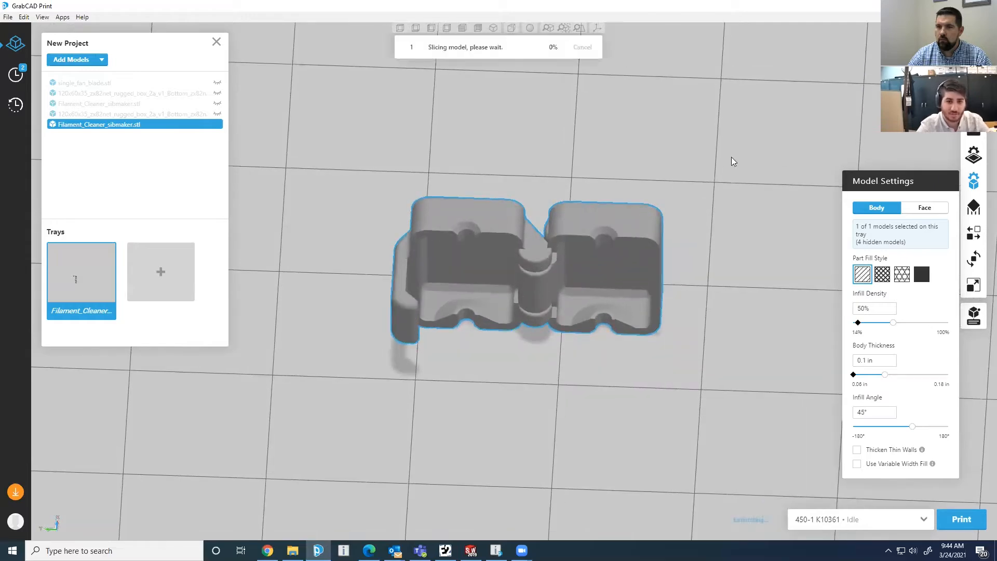
right_drag(692, 251, 616, 226)
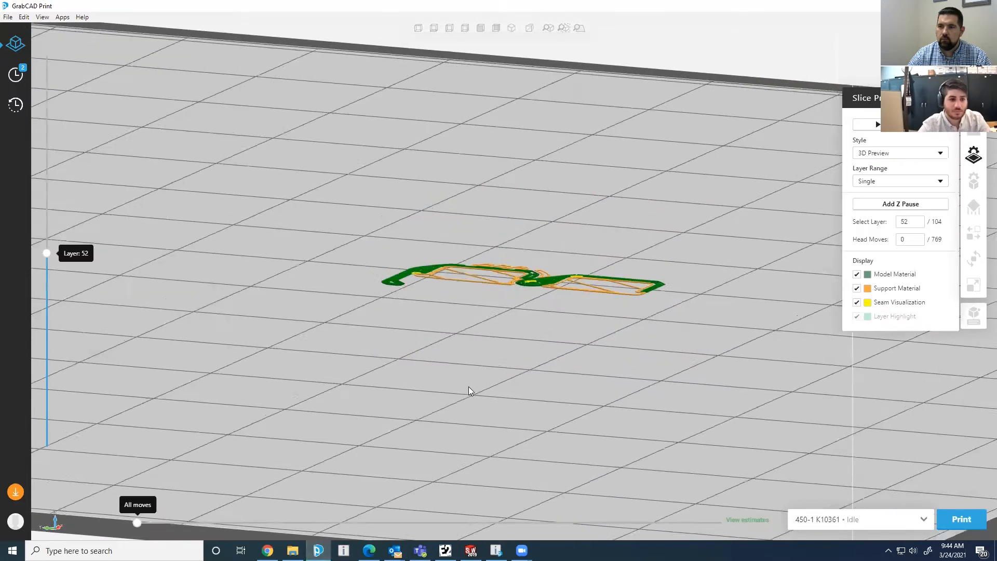
right_drag(508, 420, 550, 374)
key(Down)
key(Down)
key(Down)
key(Down)
key(Down)
key(Down)
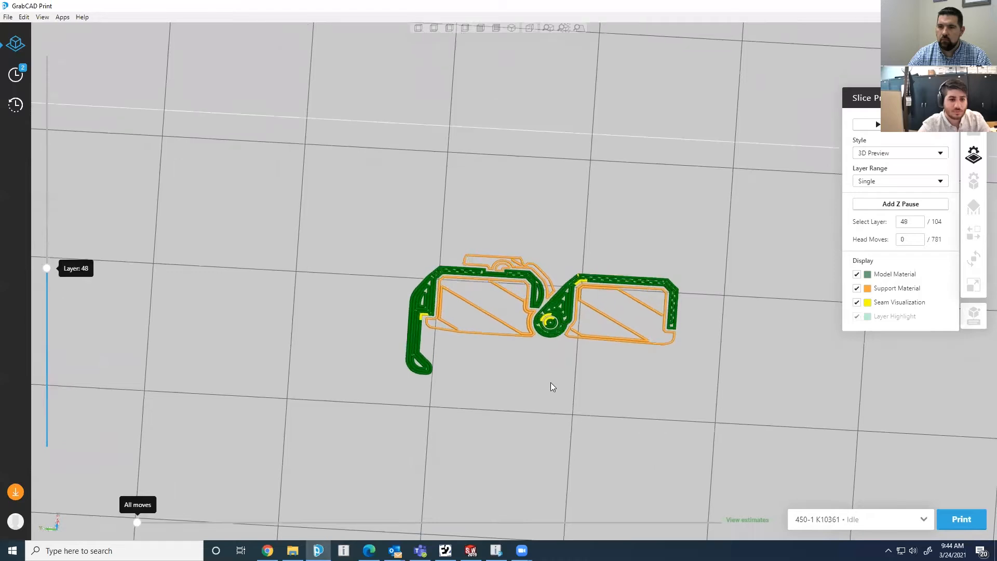
key(Down)
key(Down)
key(Down)
key(Down)
key(Down)
key(Down)
key(Down)
key(Down)
key(Down)
key(Down)
key(Down)
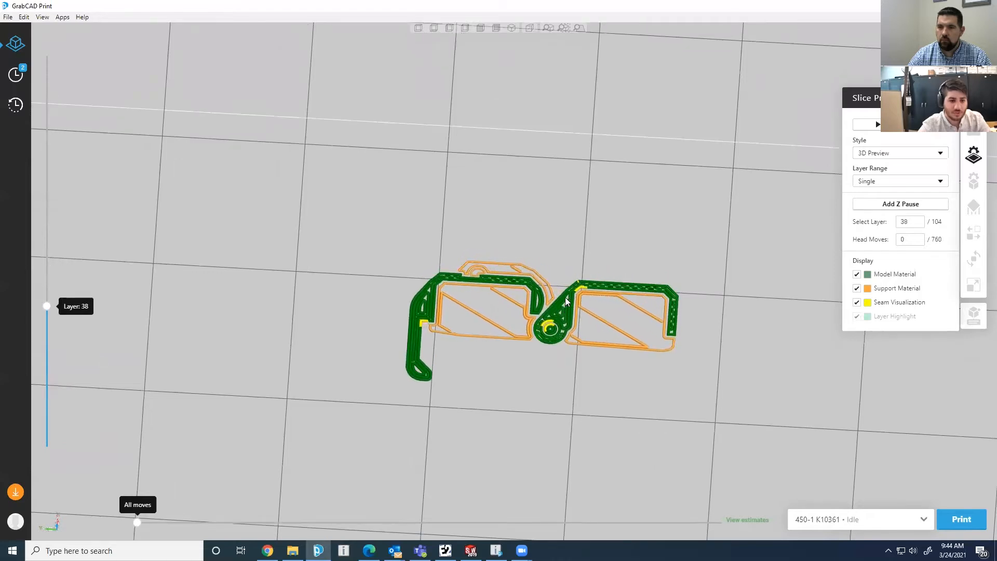
key(Down)
key(Down)
key(Down)
key(Down)
key(Down)
key(Down)
key(Down)
key(Down)
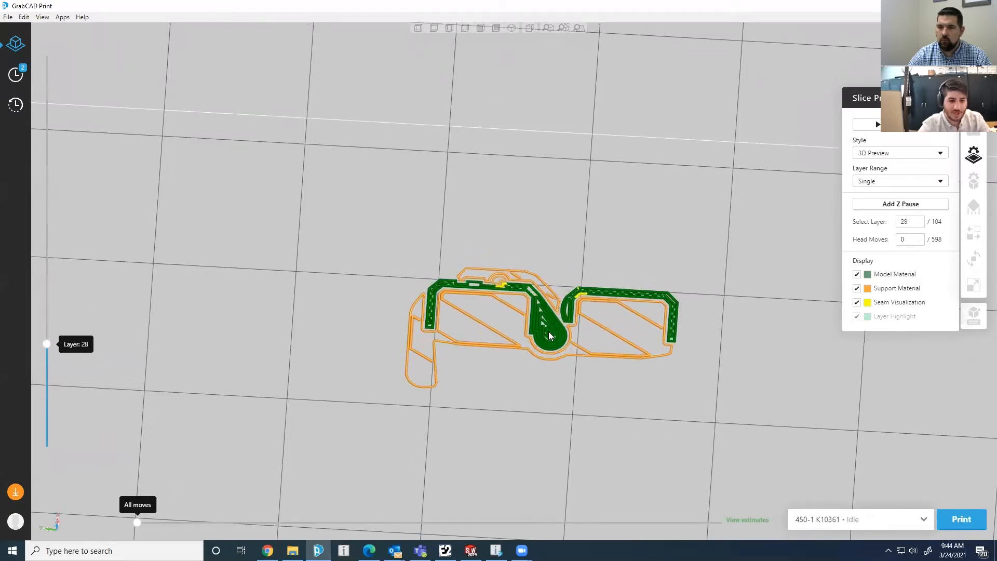
key(Down)
key(Down)
key(Down)
key(Down)
key(Down)
key(Down)
scroll(460, 404, down, 4)
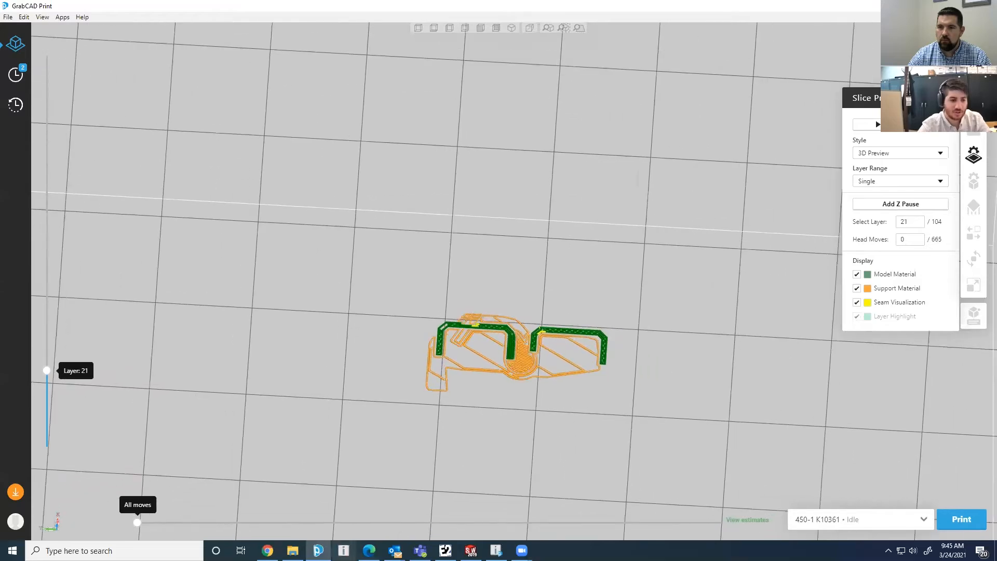
- Add Monitor switch large.STL to the tray and place it beside the filament cleaner
click(293, 550)
drag(2, 234, 472, 214)
middle_drag(512, 276, 517, 239)
scroll(517, 239, down, 2)
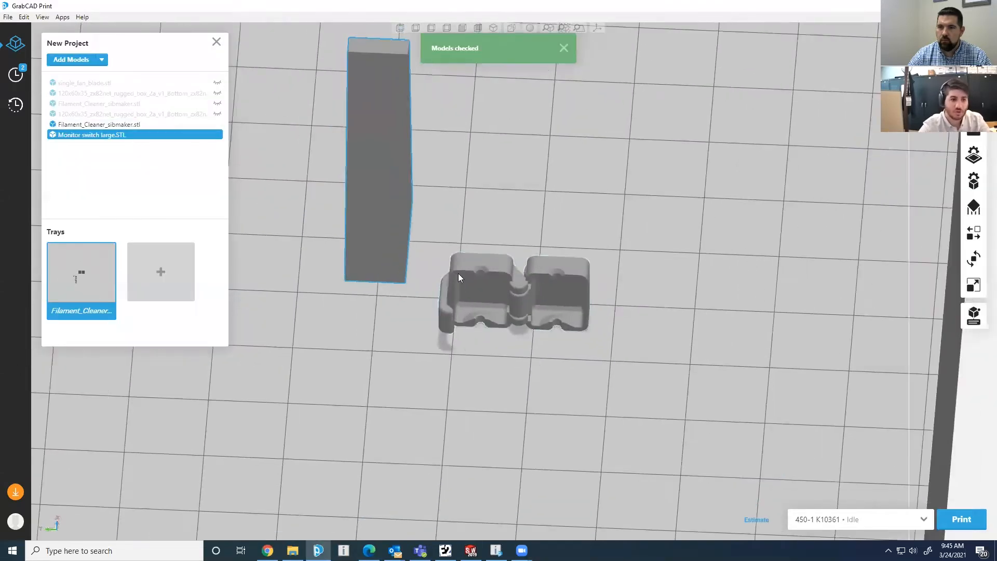
drag(412, 243, 769, 300)
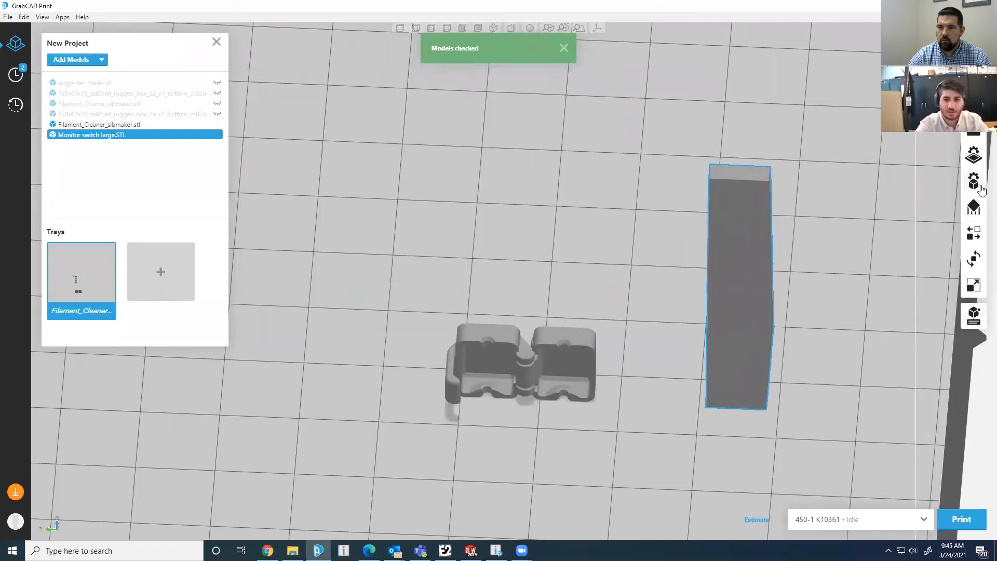
- Give the monitor switch model sparse fill with 18% infill density and a body thickness of 0.08 in
click(975, 182)
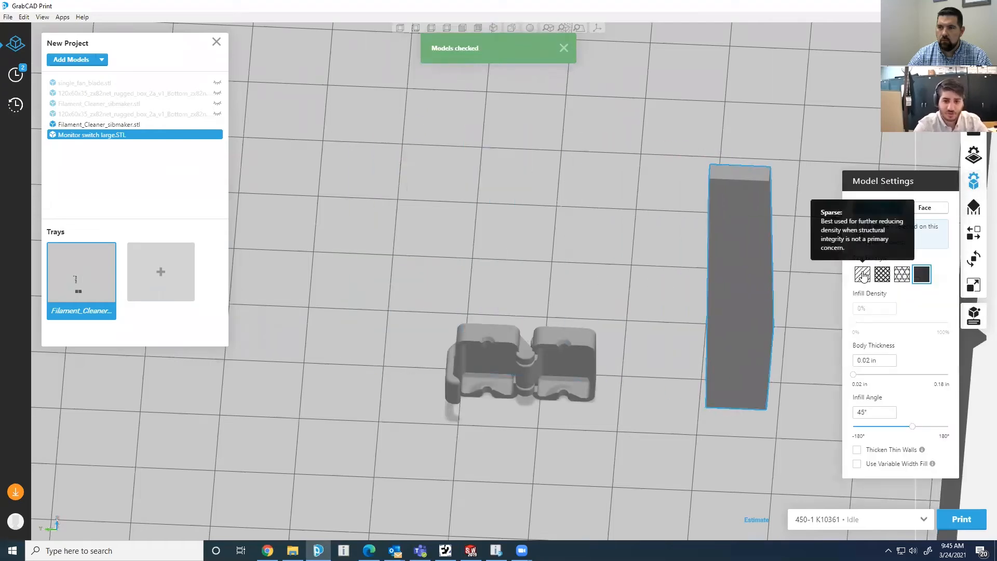
click(862, 275)
mouse_move(757, 283)
right_down()
mouse_move(687, 286)
mouse_move(585, 239)
mouse_move(532, 292)
mouse_move(514, 224)
mouse_move(629, 219)
mouse_move(783, 250)
mouse_move(833, 243)
mouse_move(777, 238)
mouse_move(708, 256)
mouse_move(679, 285)
mouse_move(760, 321)
mouse_move(737, 319)
right_up()
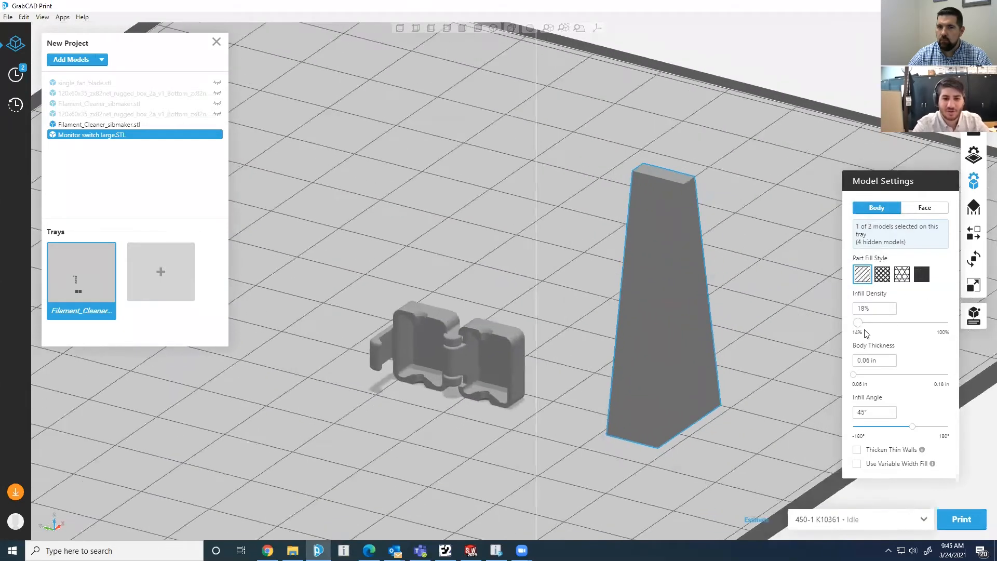
right_drag(758, 329, 764, 304)
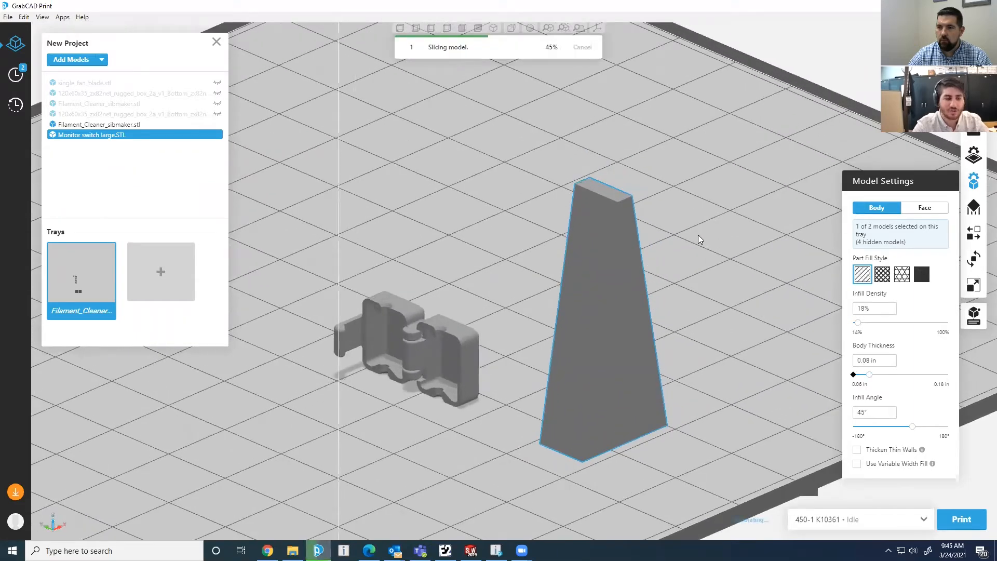
- Slice the tray and display all layers of the filament cleaner and monitor switch models
right_drag(729, 244, 721, 182)
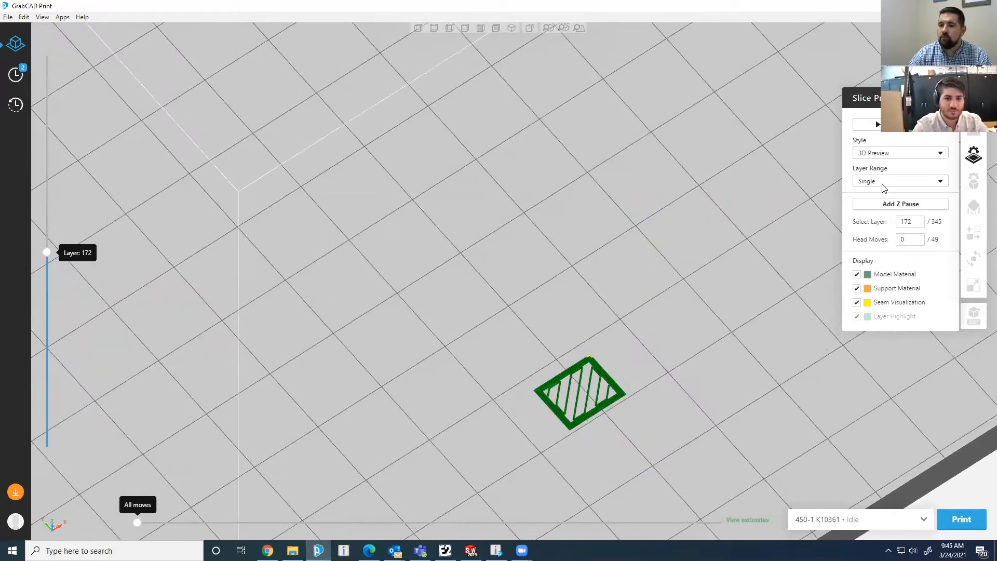
click(890, 181)
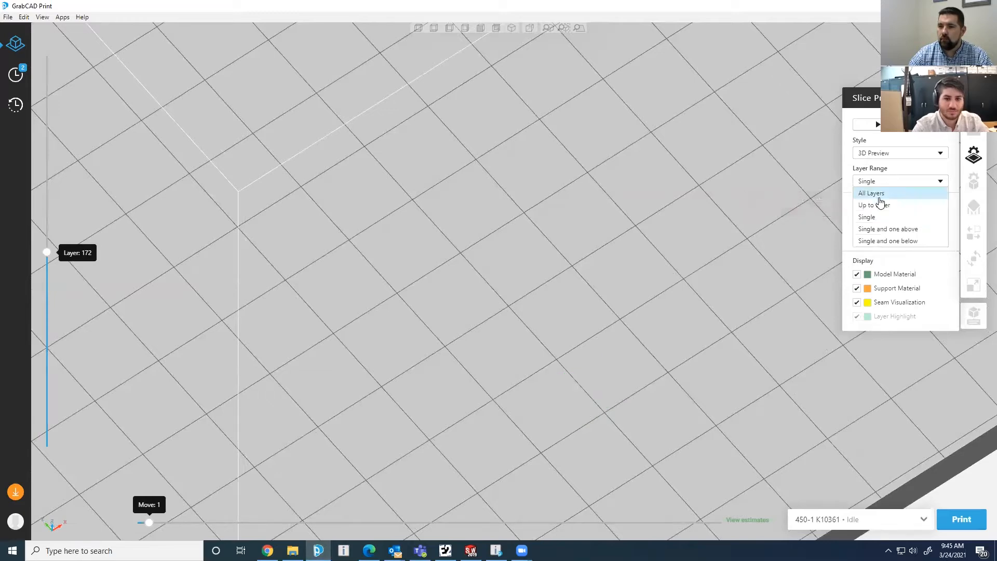
middle_drag(736, 219, 556, 378)
middle_drag(600, 309, 875, 215)
- Switch the slice preview to single layers and examine the monitor switch's sparse infill on layers 166 and 167
click(901, 180)
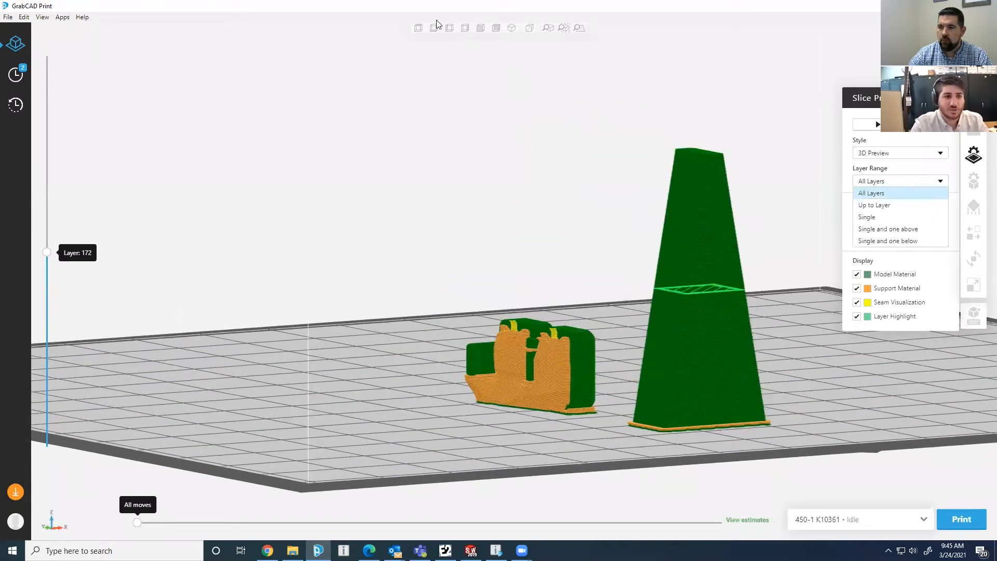
click(883, 216)
scroll(640, 331, up, 3)
mouse_move(640, 327)
middle_down()
mouse_move(643, 365)
mouse_move(638, 346)
middle_up()
key(Down)
key(Down)
key(Down)
key(Down)
key(Down)
key(Down)
scroll(604, 405, down, 2)
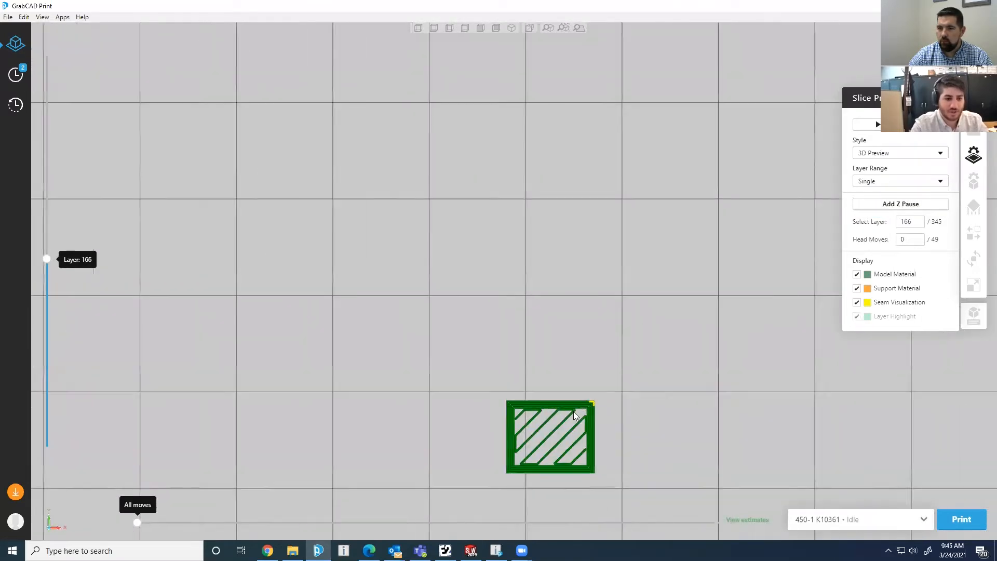
ctrl+middle_drag(563, 442, 554, 283)
scroll(552, 283, up, 2)
scroll(552, 285, up, 1)
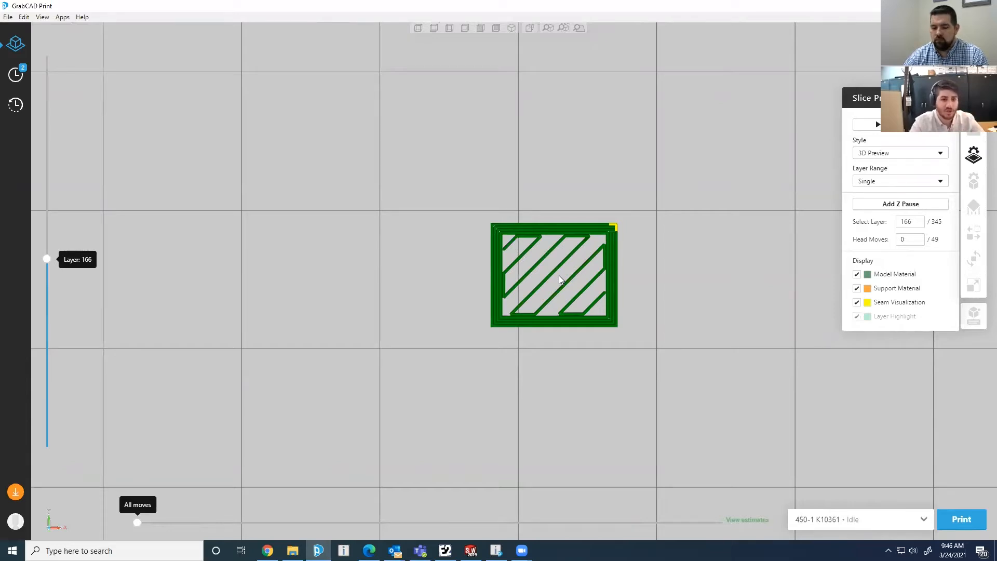
key(Up)
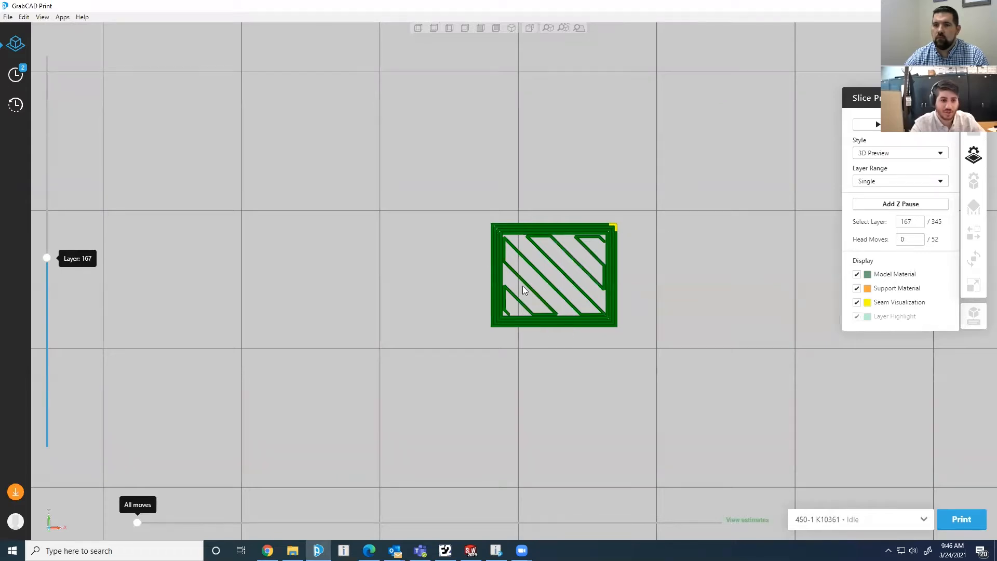
- Leave the slice preview, move the monitor switch model to the filament cleaner's other side and set its infill density to 100%
click(882, 180)
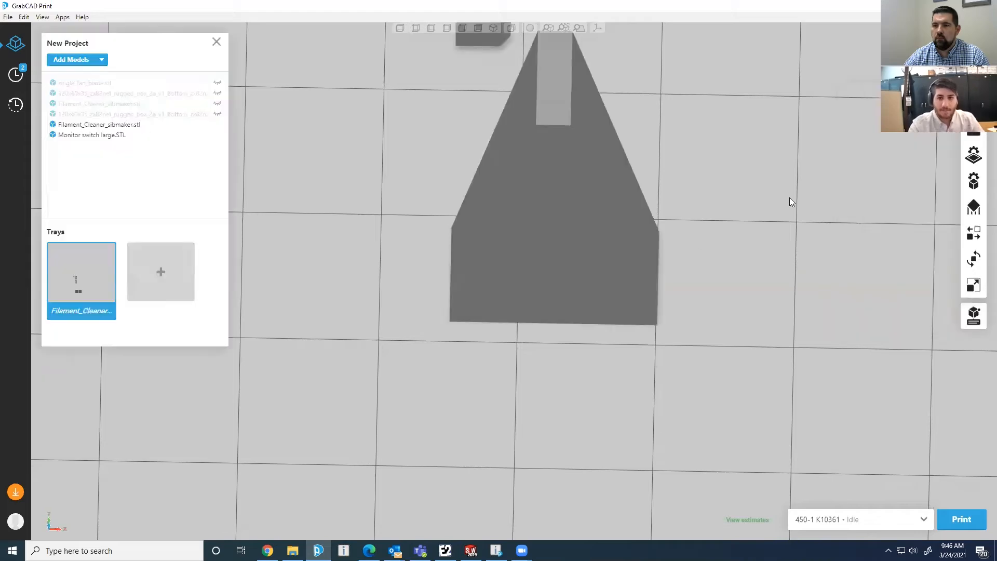
middle_drag(792, 203, 687, 219)
scroll(619, 218, down, 2)
drag(581, 216, 385, 217)
middle_drag(504, 250, 769, 274)
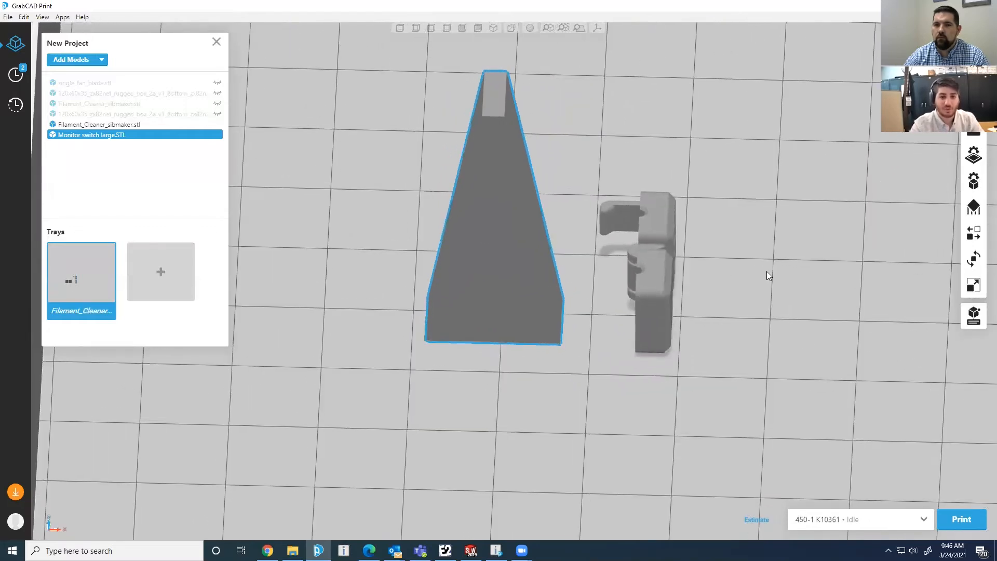
middle_drag(657, 258, 708, 280)
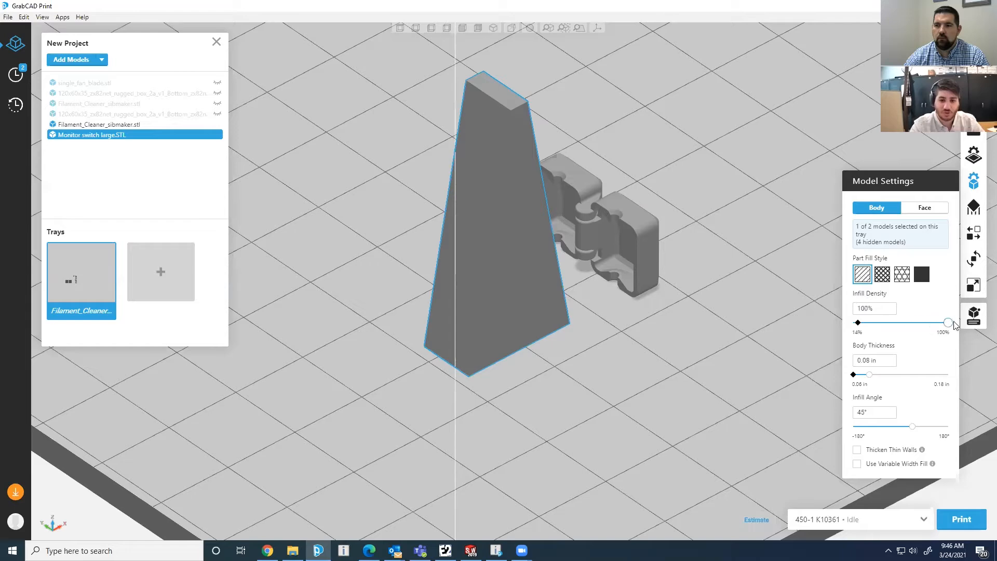
- Hide the filament cleaner and give the monitor switch model the solid part fill style
click(631, 266)
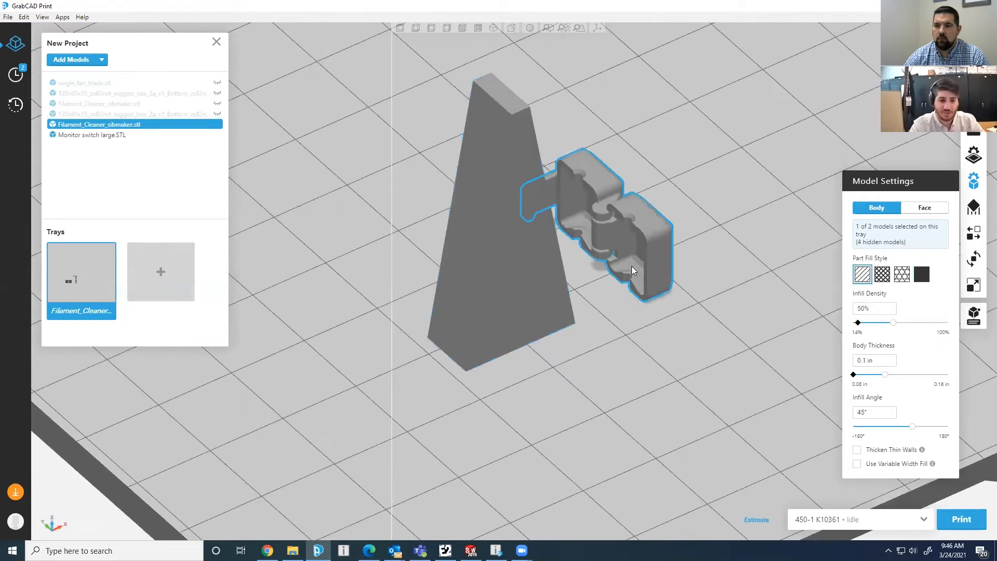
right_click(632, 266)
click(667, 332)
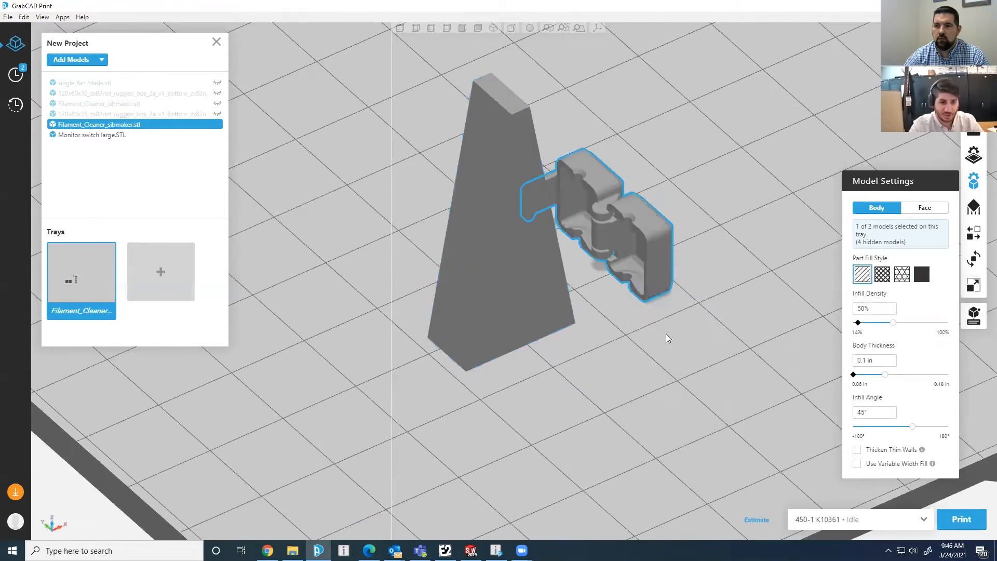
click(517, 262)
scroll(723, 295, down, 3)
middle_drag(675, 273, 694, 275)
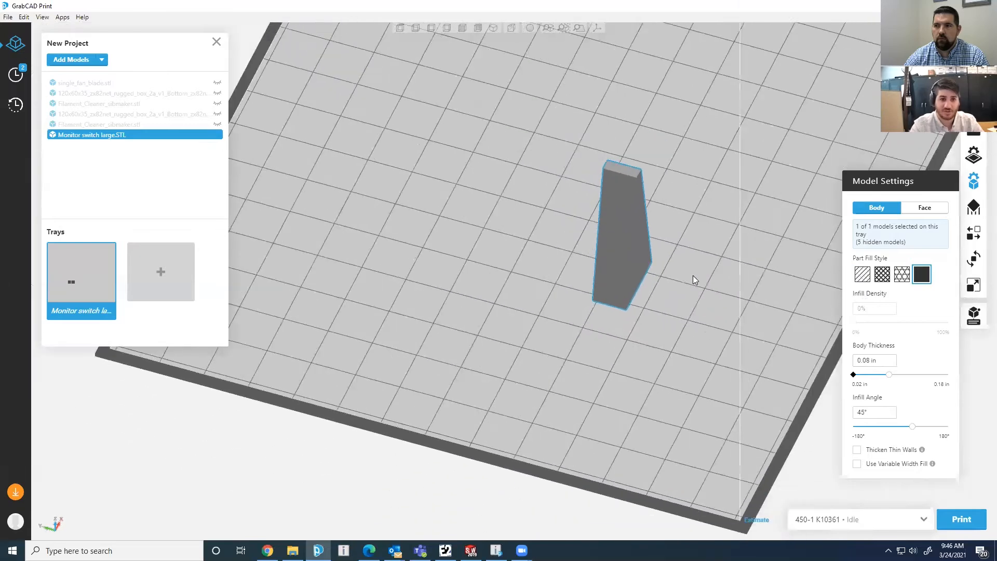
- Estimate the print time and material for the solid-filled monitor switch model
scroll(694, 275, down, 2)
scroll(663, 275, down, 1)
middle_drag(727, 356, 592, 320)
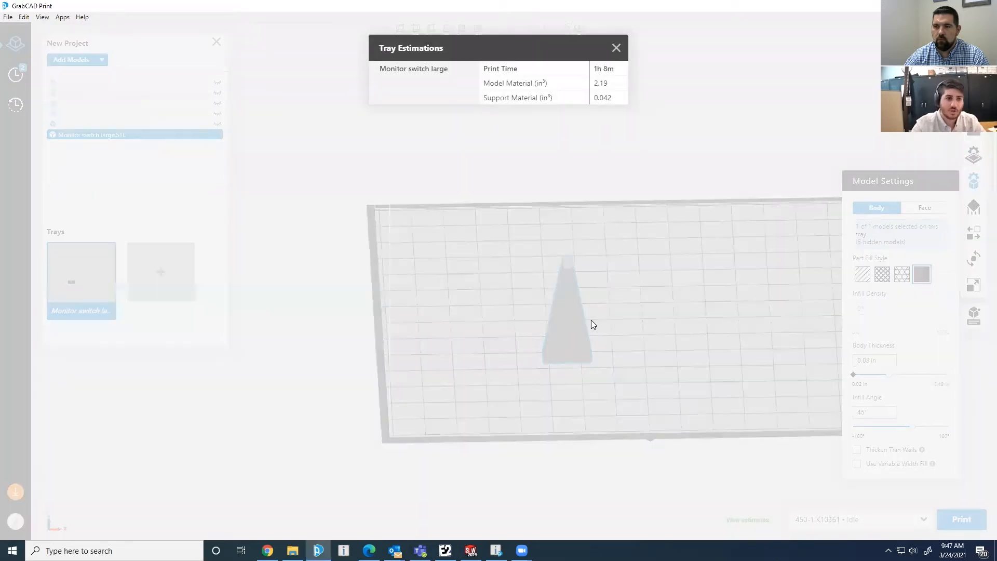
click(579, 345)
- Set the monitor switch model to sparse fill with 18% infill density and estimate its print time and material
click(863, 281)
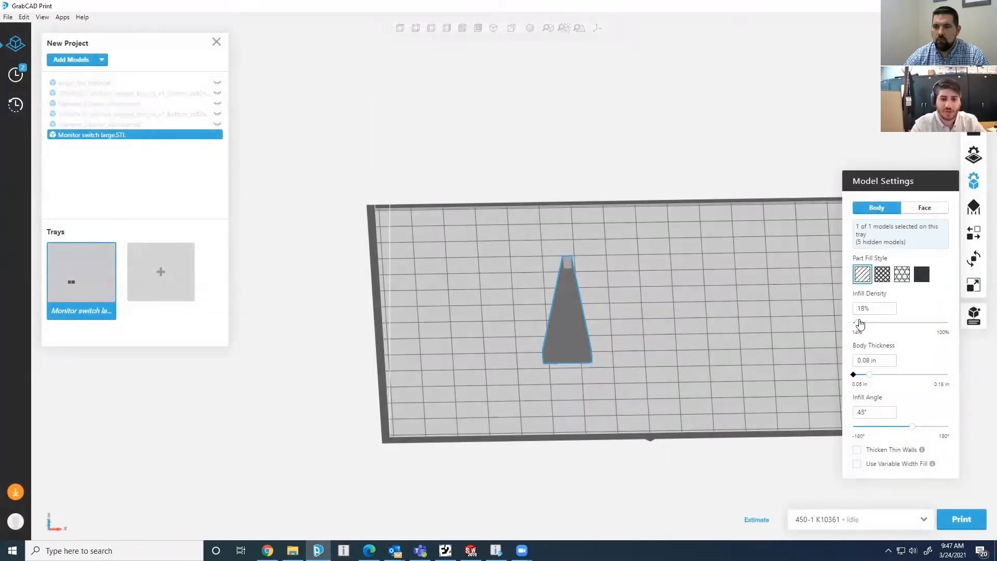
click(757, 521)
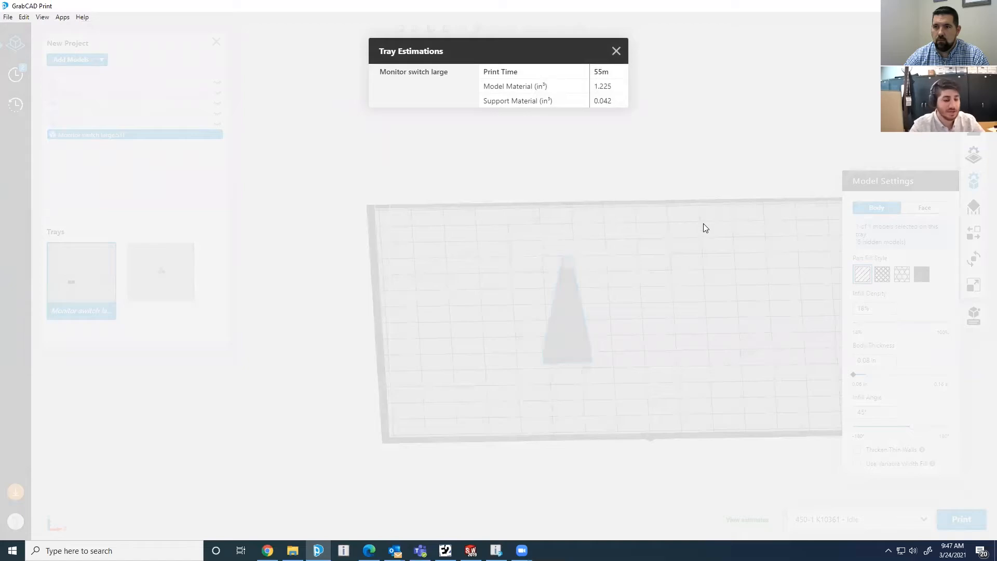
click(657, 265)
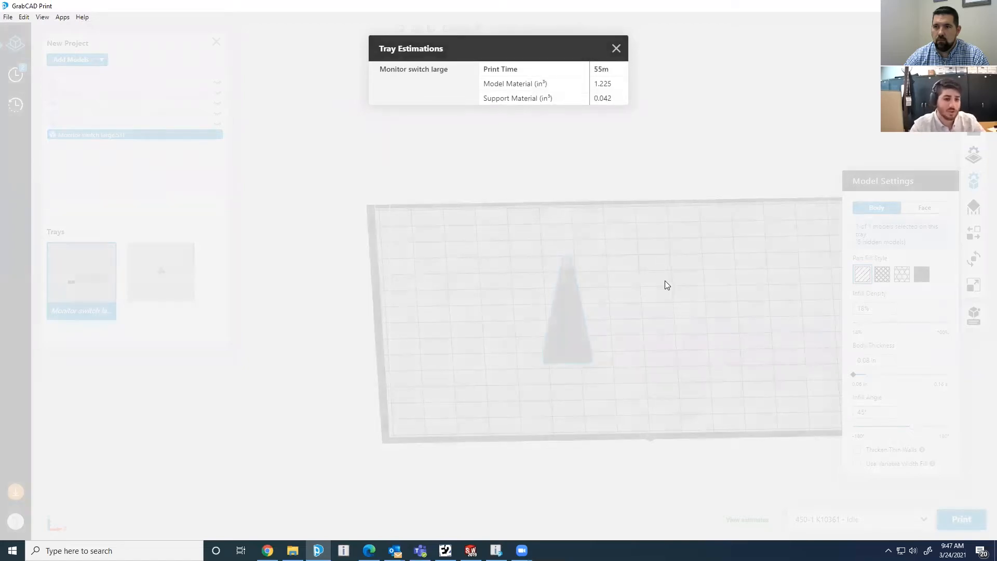
- Open the orientation settings for the monitor switch model and hide the model from the tray
right_drag(648, 277, 574, 212)
right_drag(562, 245, 831, 302)
click(974, 258)
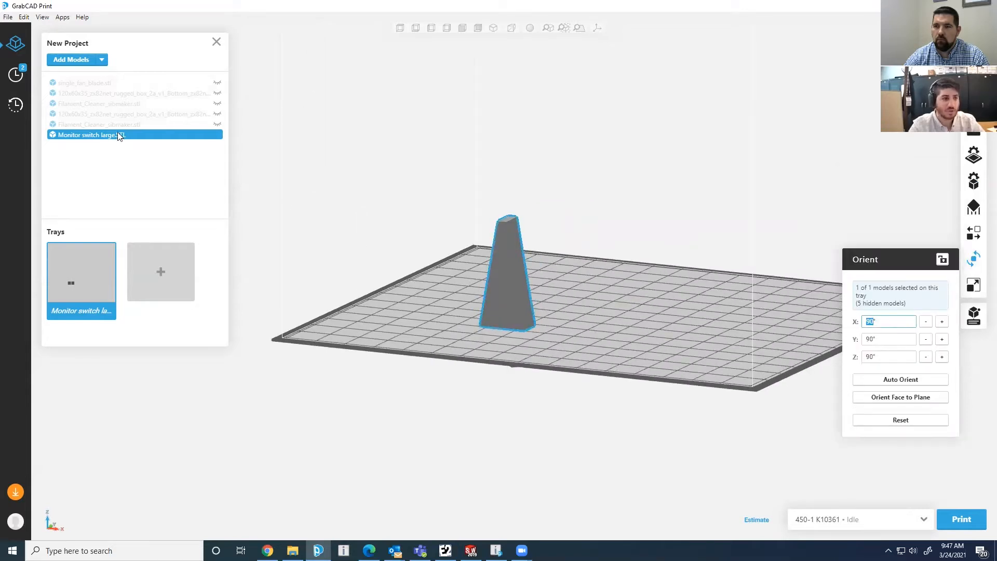
click(173, 154)
click(507, 274)
right_click(507, 275)
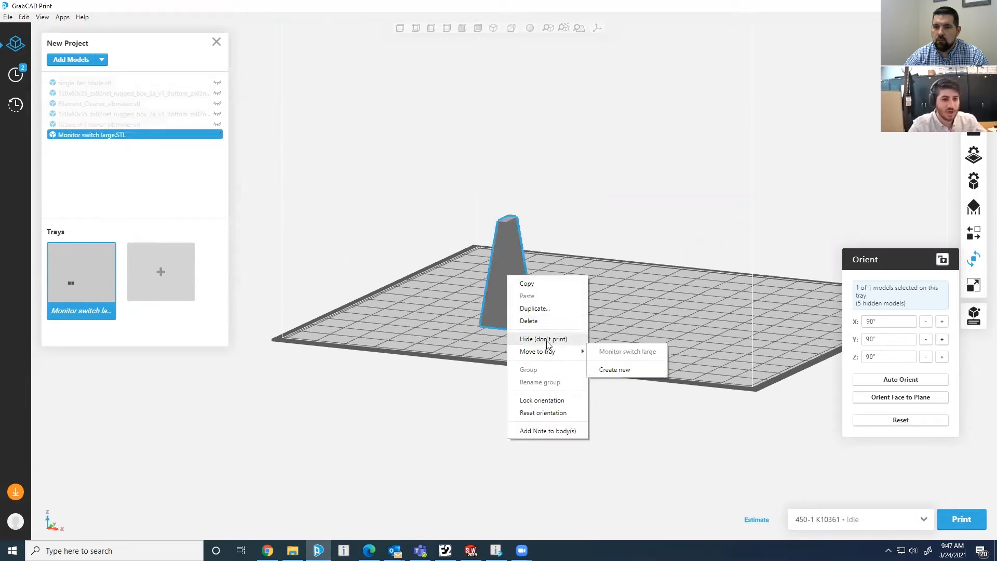
click(546, 340)
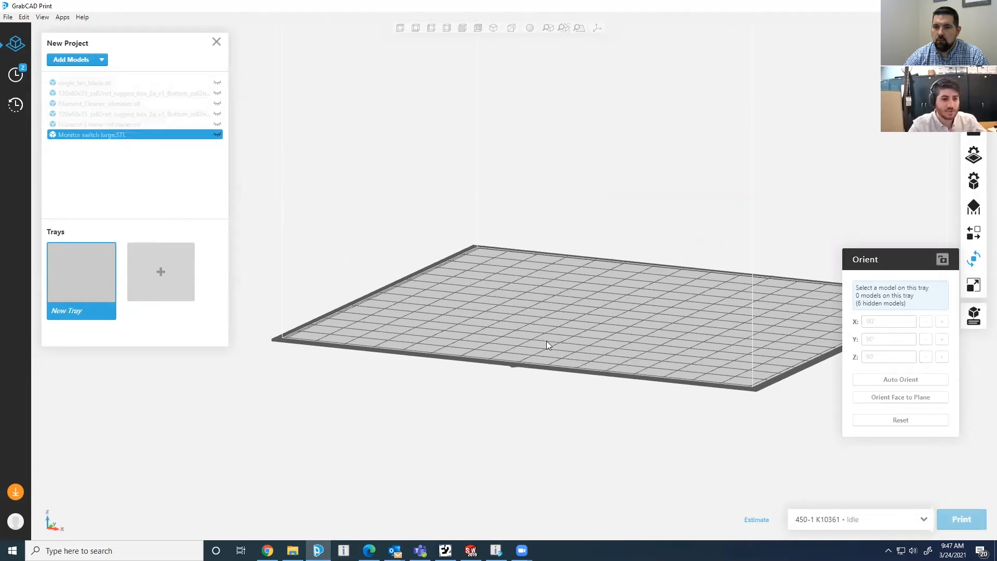
- Show the first hidden filament cleaner copy on the empty tray
right_click(84, 104)
click(111, 138)
right_click(109, 101)
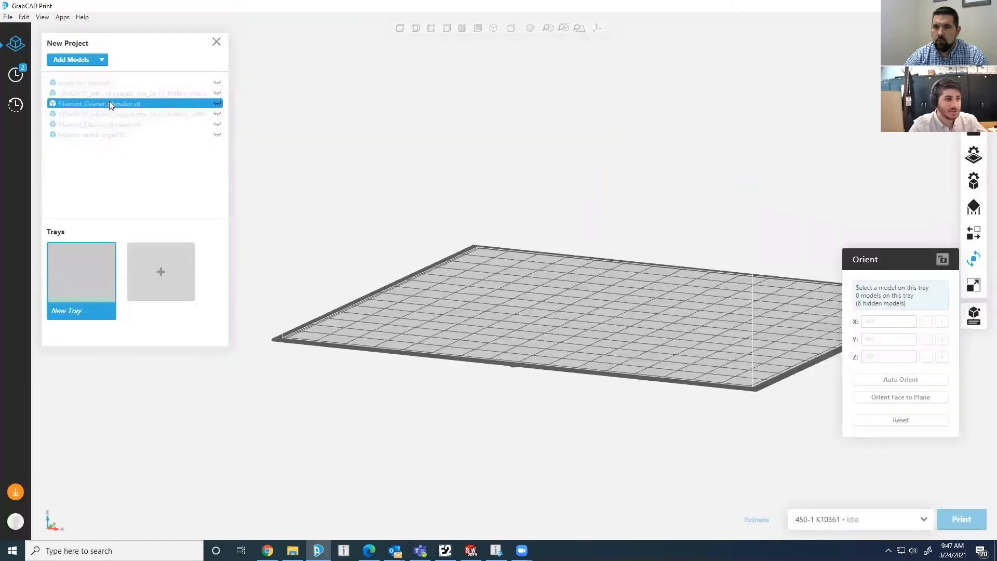
click(130, 165)
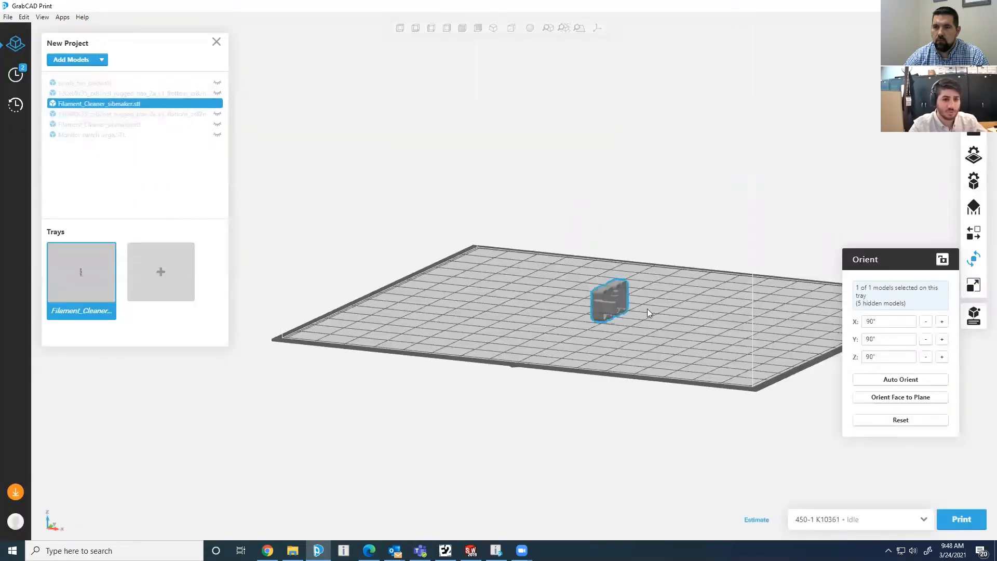
- Move the filament cleaner away from the centre of the tray and open its model settings
mouse_move(561, 321)
middle_down()
mouse_move(590, 319)
mouse_move(568, 325)
middle_up()
drag(568, 325, 667, 347)
mouse_move(683, 362)
middle_down()
mouse_move(696, 329)
mouse_move(687, 363)
middle_up()
click(975, 186)
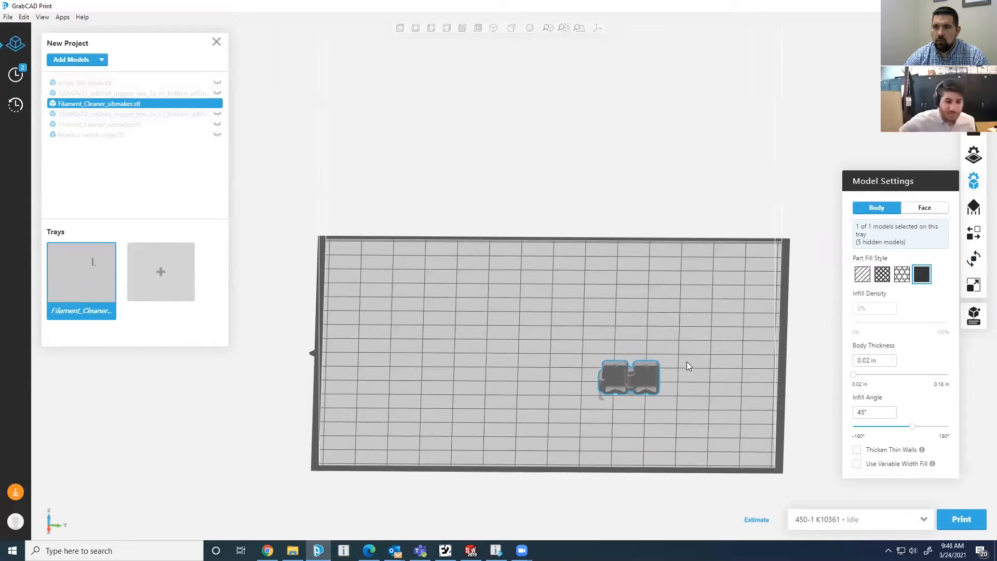
scroll(616, 384, up, 8)
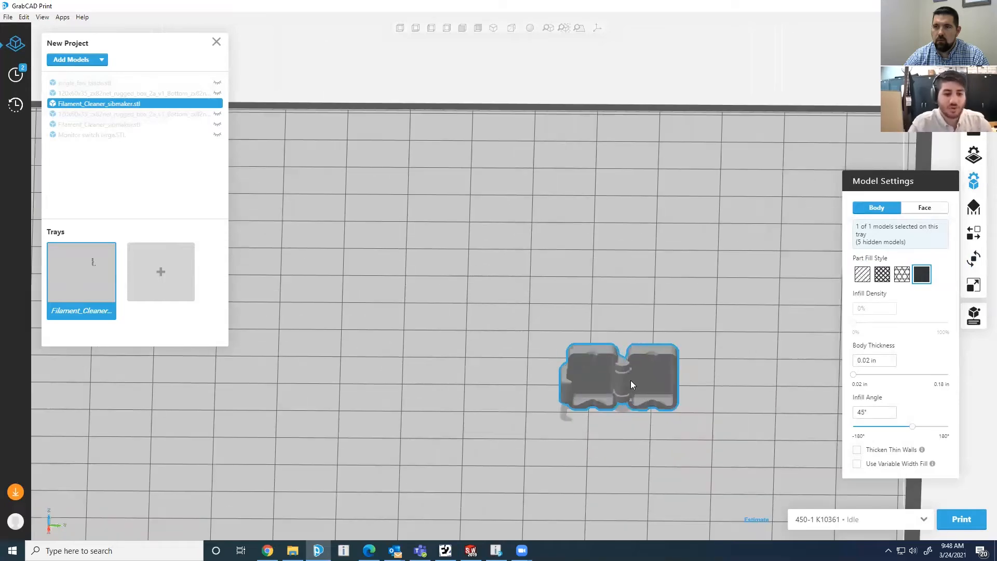
middle_drag(637, 389, 625, 314)
scroll(621, 302, down, 3)
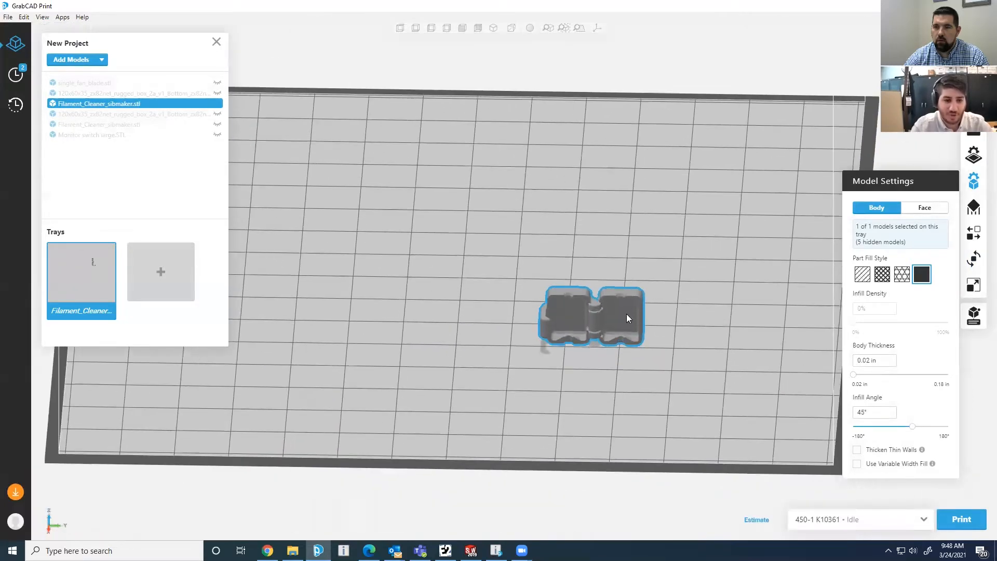
mouse_move(641, 368)
middle_down()
mouse_move(626, 279)
mouse_move(635, 358)
middle_up()
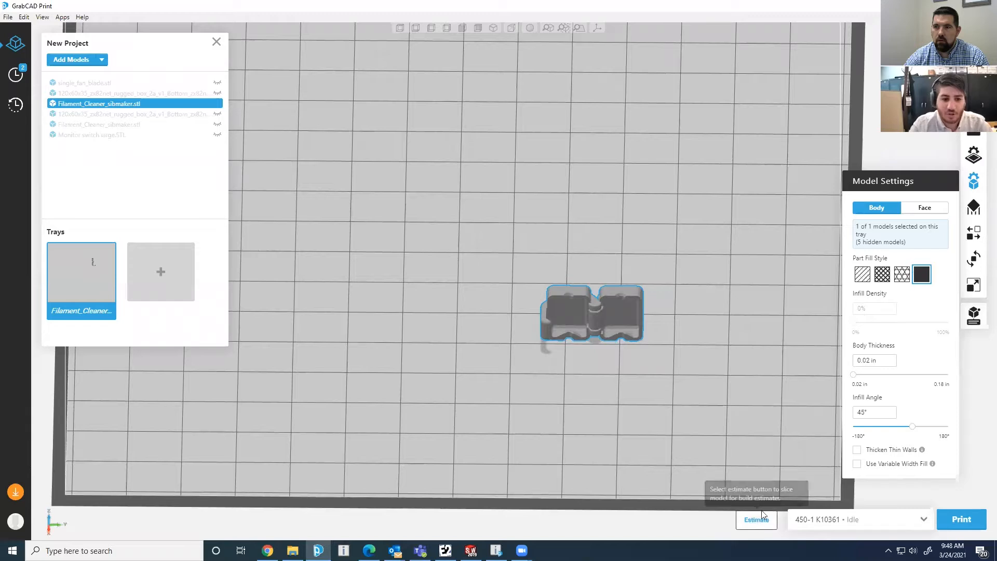
- Open the support settings and estimate the filament cleaner's print time and material with SMART supports
click(974, 208)
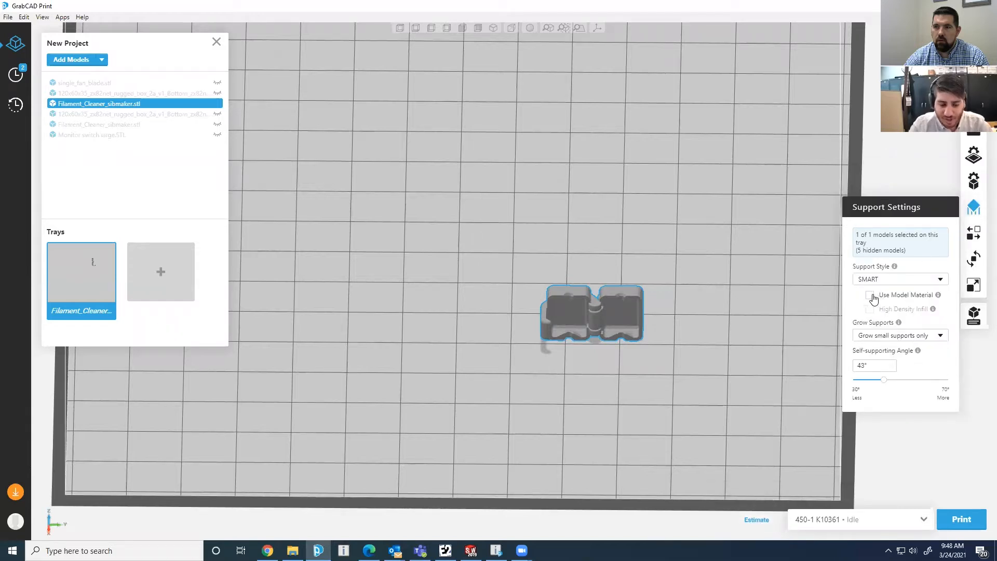
click(756, 520)
right_drag(673, 334, 687, 309)
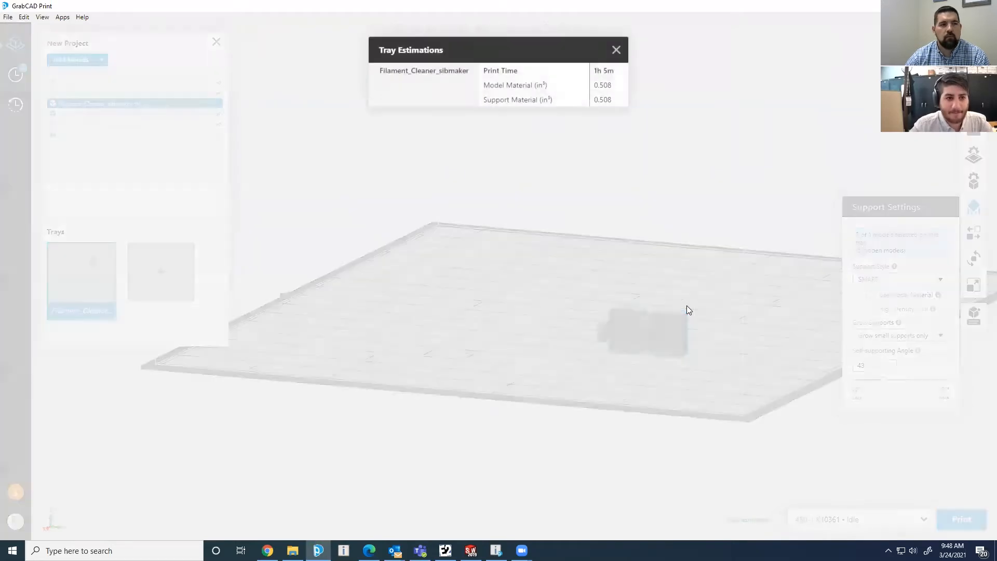
click(617, 51)
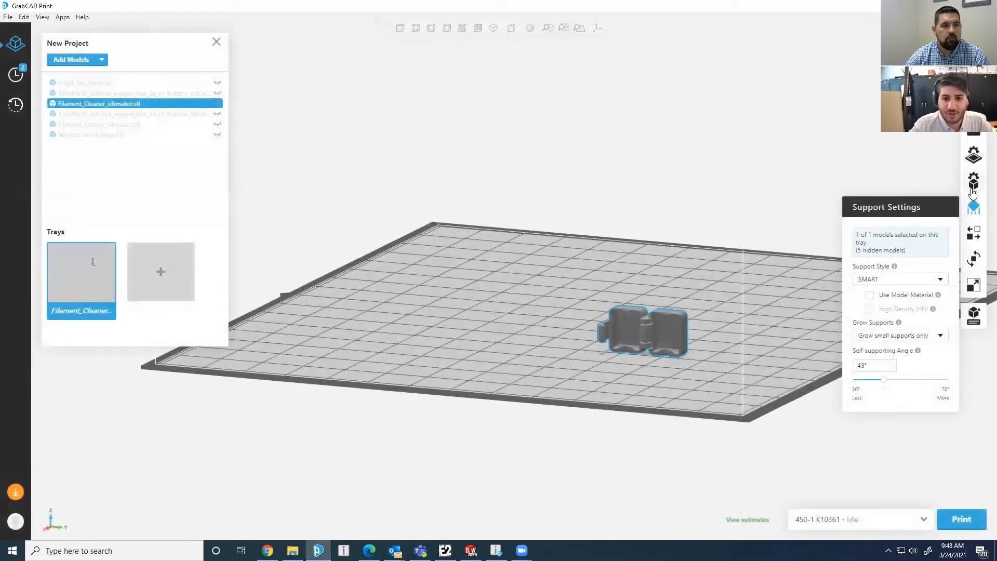
- Enable model material for the filament cleaner's supports and show all layers in its slice preview
click(871, 296)
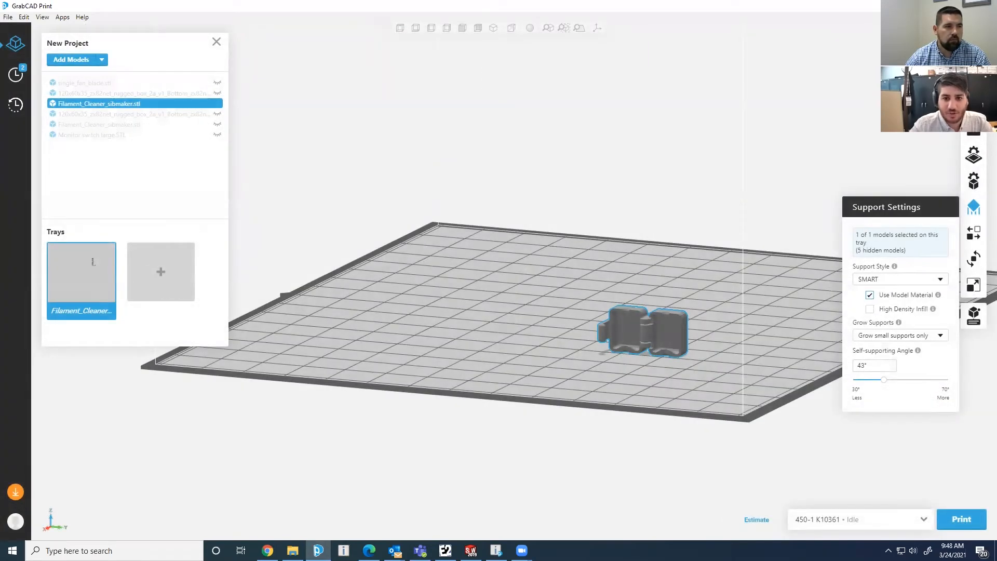
click(974, 97)
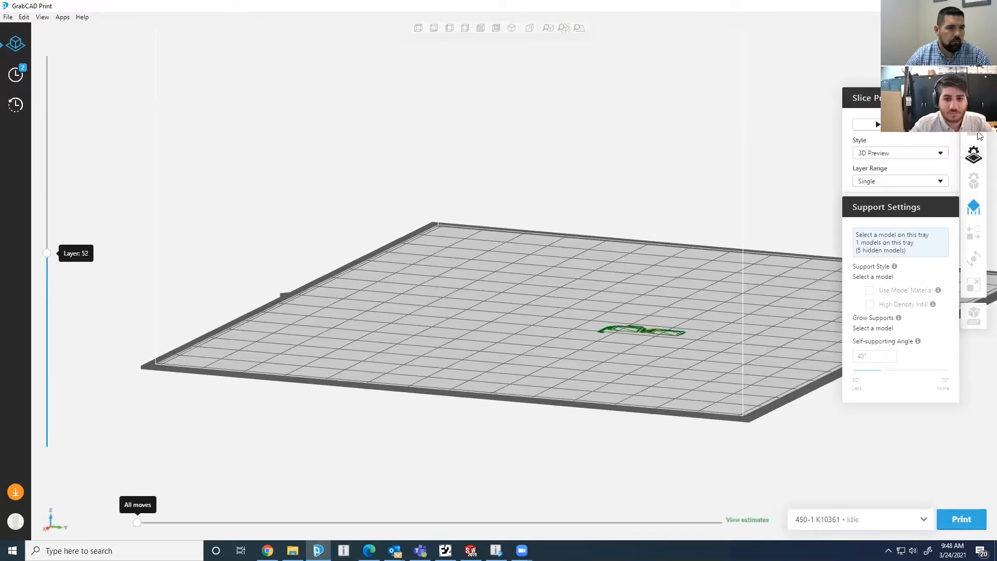
click(975, 155)
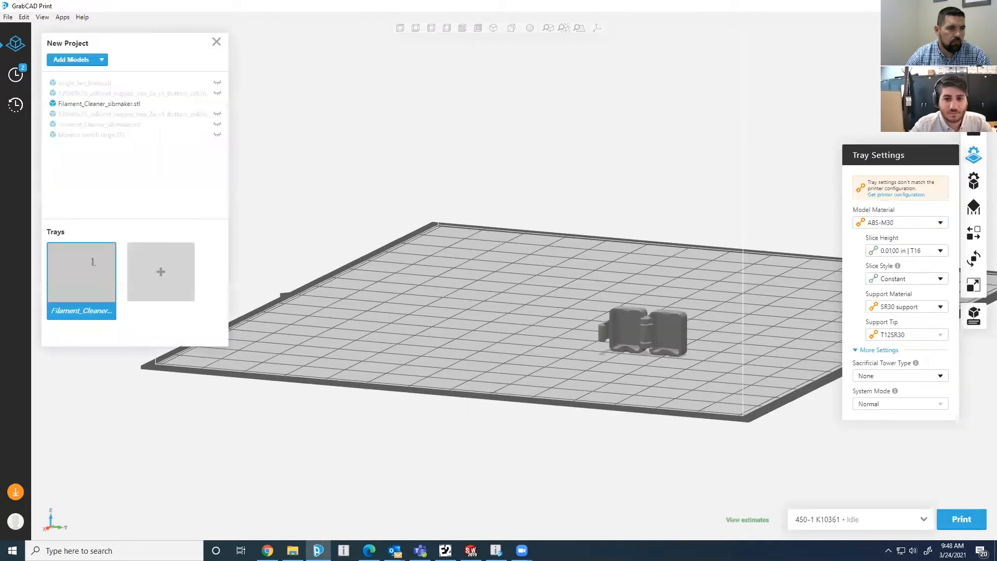
click(962, 158)
click(895, 181)
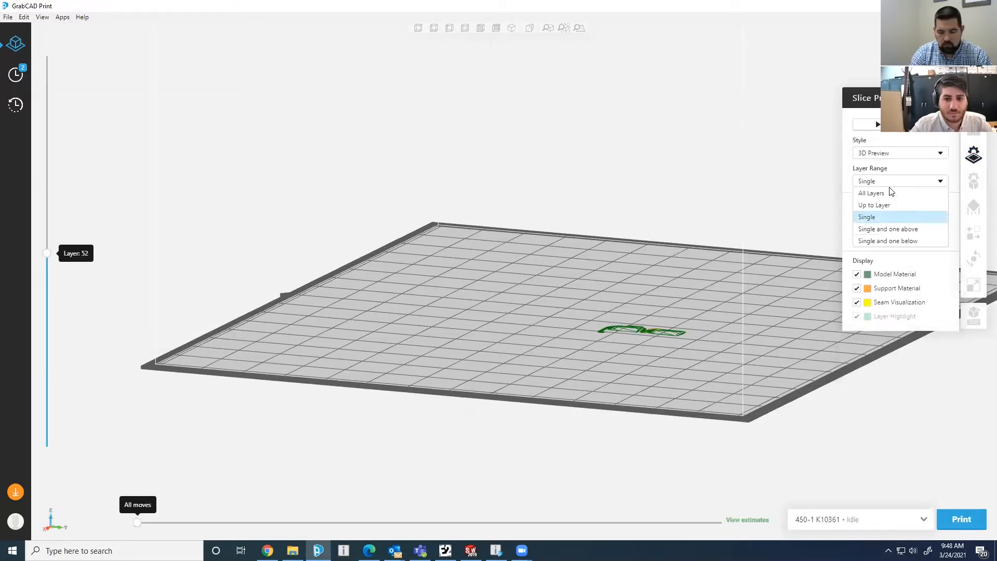
click(888, 192)
- Examine the support regions around the sliced filament cleaner from several angles
scroll(663, 338, up, 8)
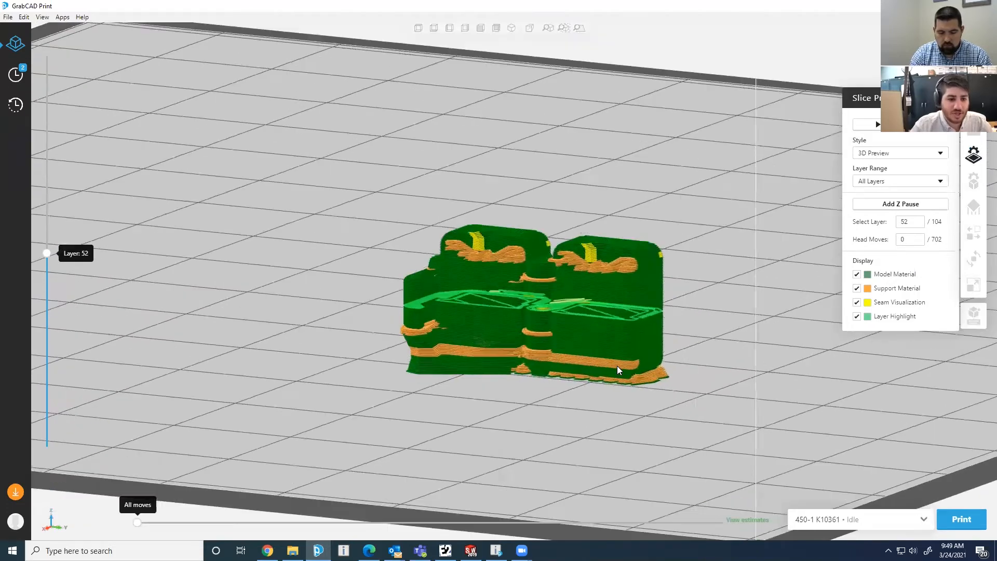
middle_drag(617, 366, 621, 365)
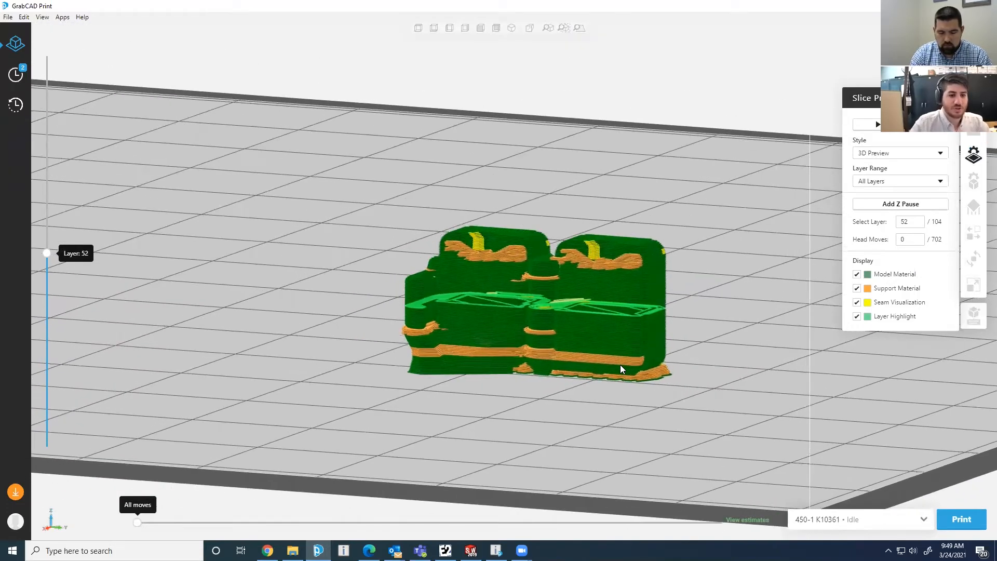
middle_drag(469, 344, 442, 276)
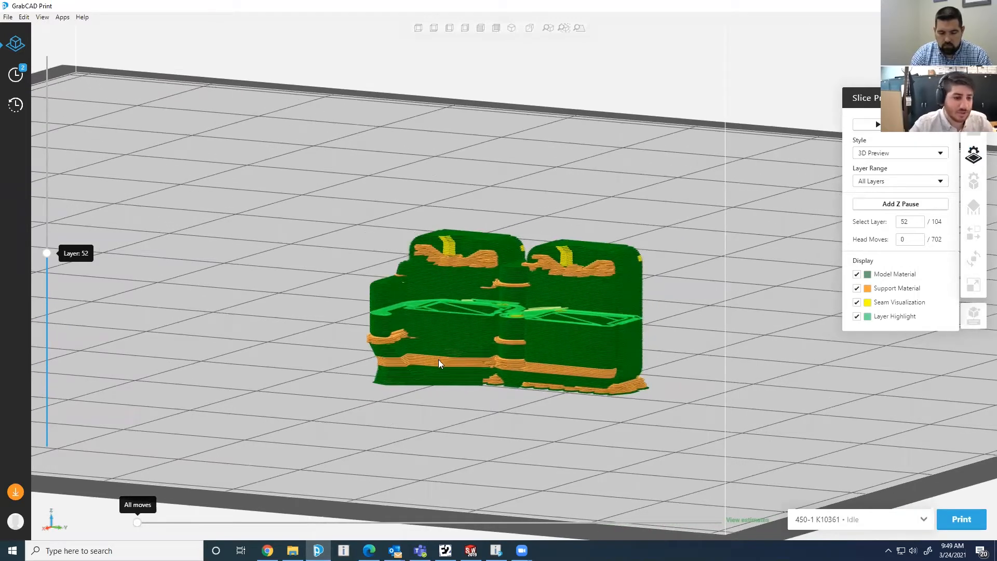
right_drag(444, 347, 503, 392)
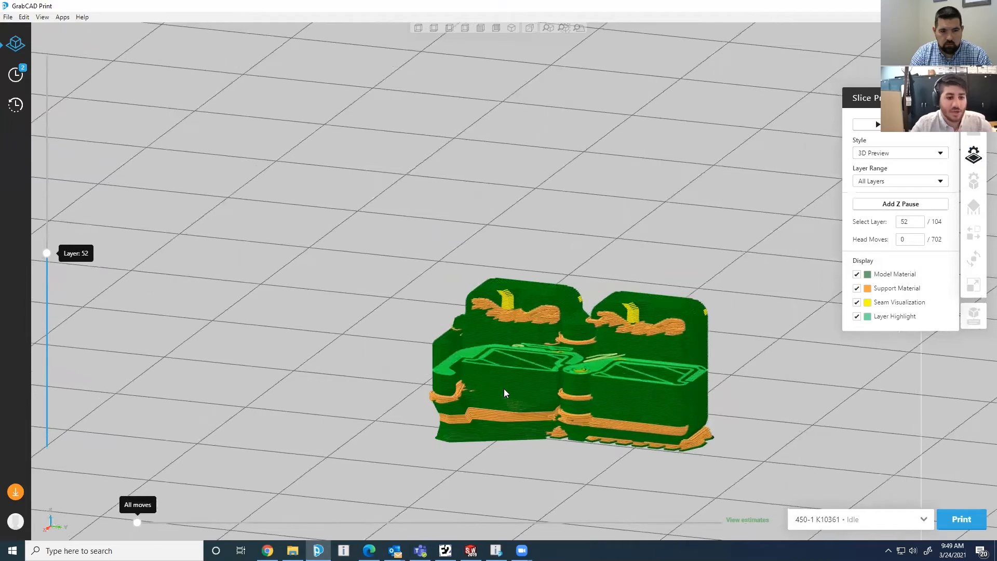
scroll(544, 370, down, 5)
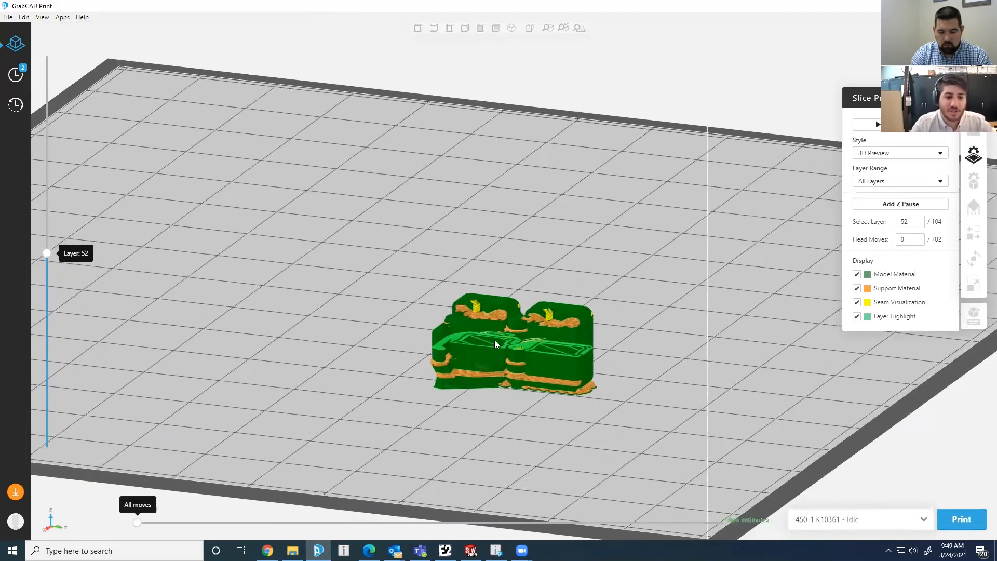
scroll(534, 349, down, 4)
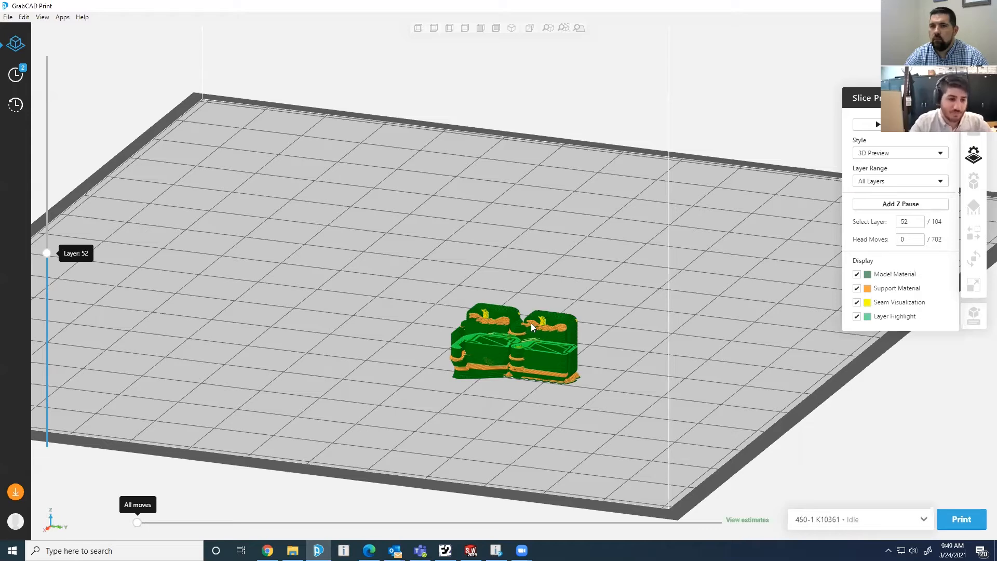
scroll(535, 332, down, 3)
- View the print time and material estimates for model-material supports and leave the slice preview
click(728, 520)
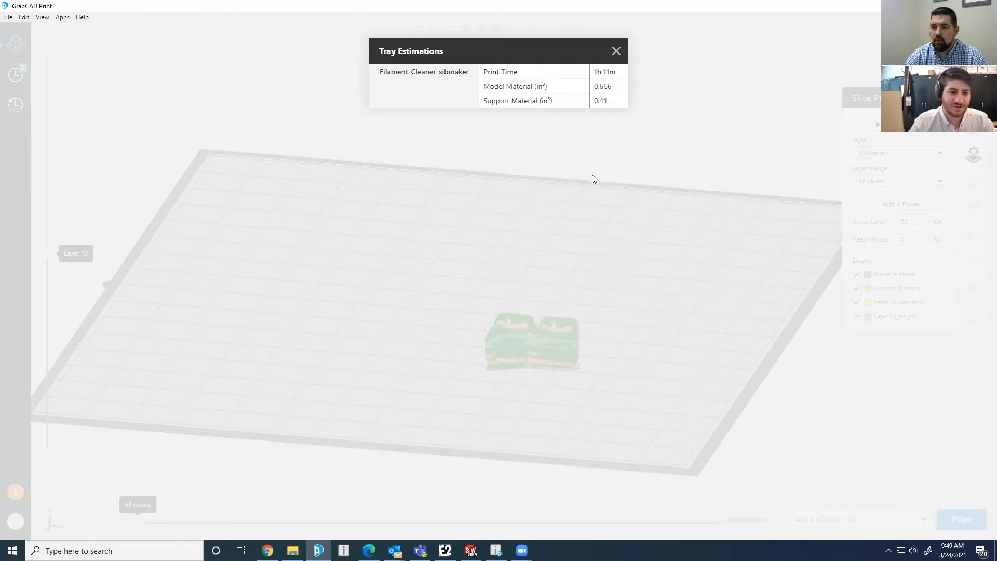
click(590, 263)
middle_drag(576, 321, 617, 349)
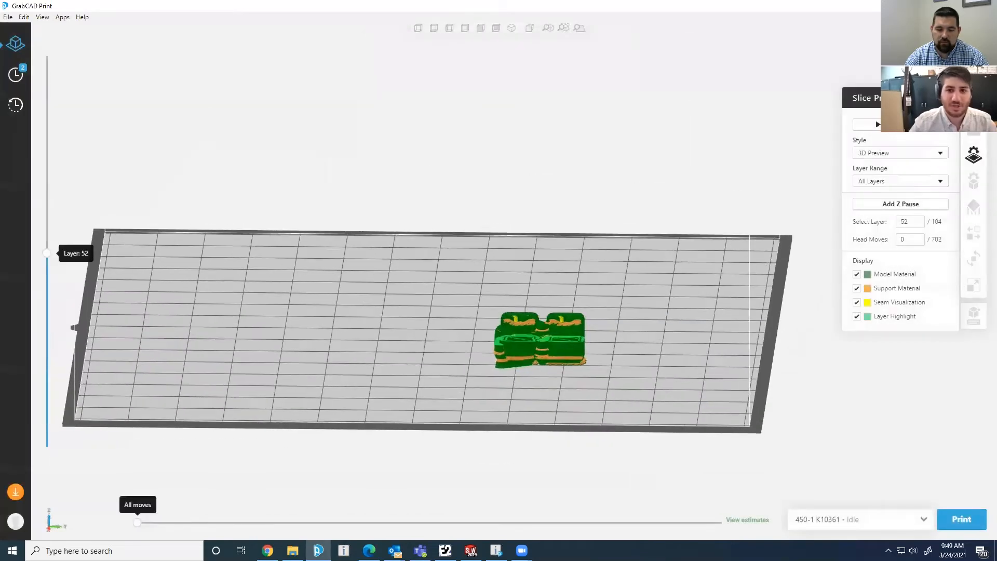
click(949, 97)
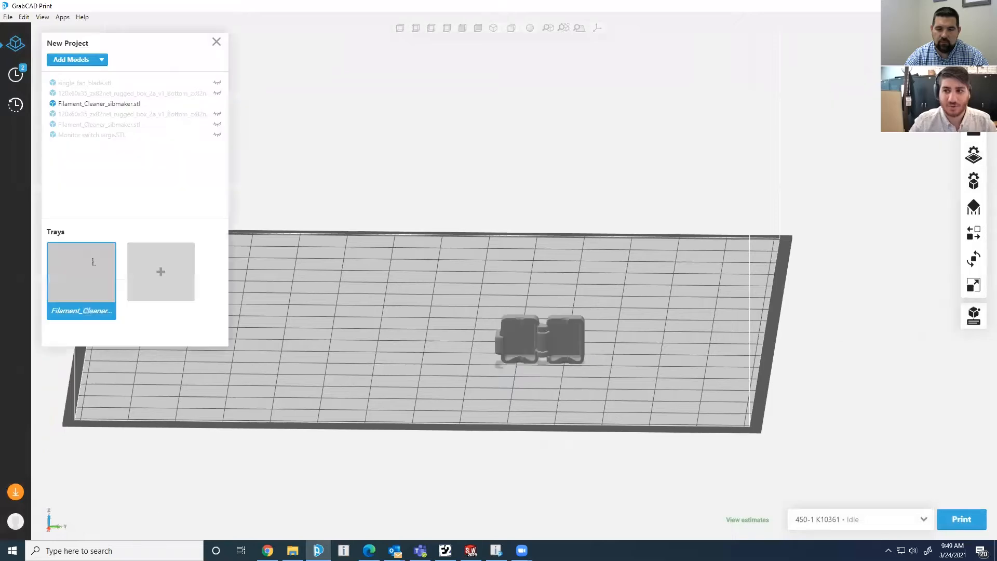
- Move the filament cleaner back toward the middle of the tray
middle_drag(548, 306, 541, 340)
drag(548, 262, 487, 252)
scroll(487, 254, down, 2)
middle_drag(512, 268, 491, 274)
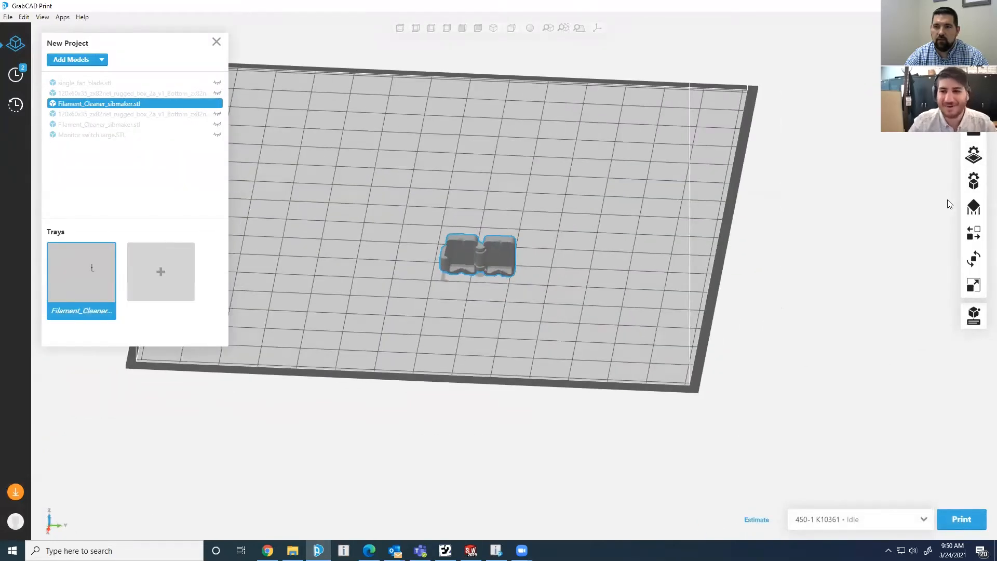
middle_drag(479, 257, 338, 263)
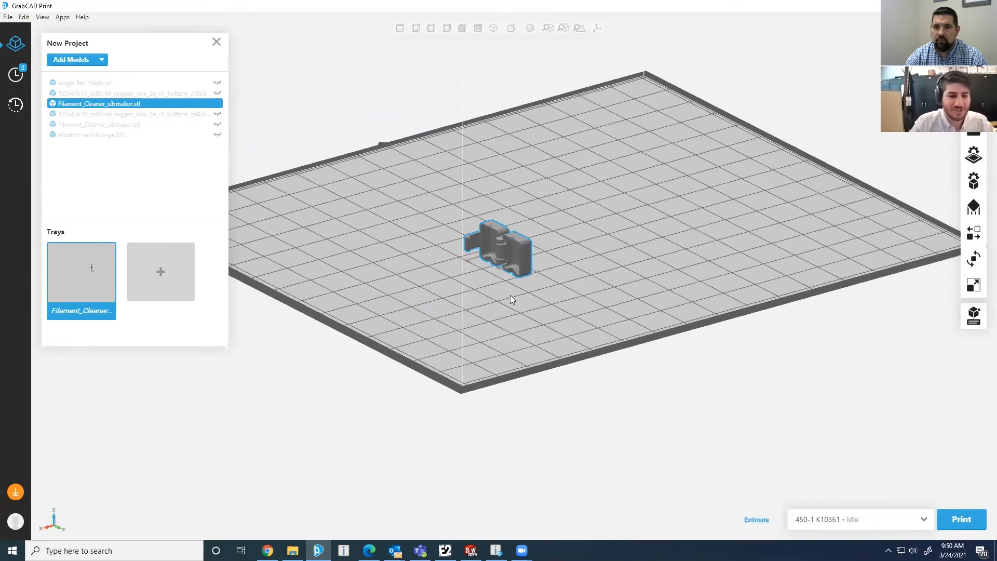
scroll(497, 252, up, 5)
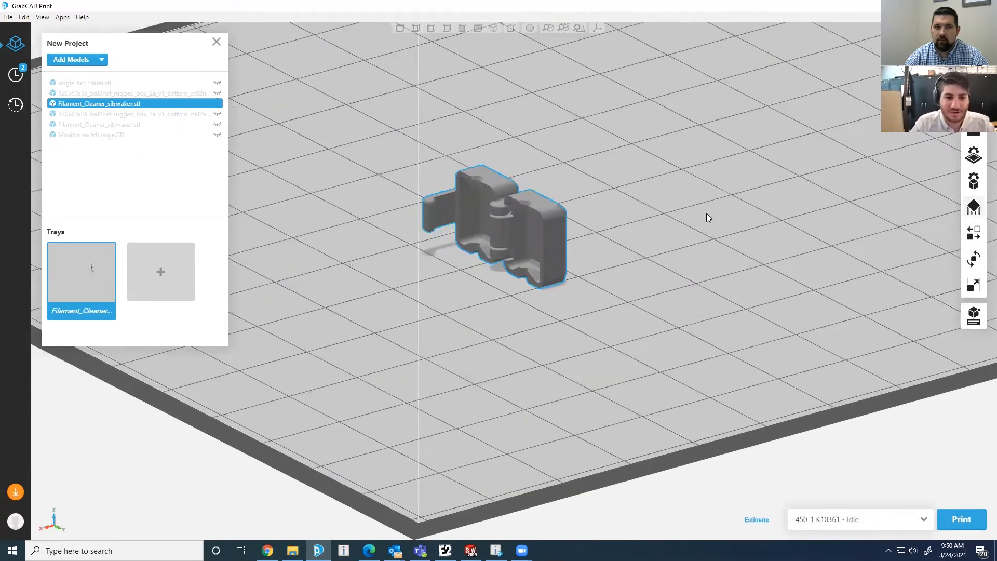
- Set the tray's model material to Nylon 12 and dismiss the resulting notices
click(974, 207)
middle_drag(438, 194, 426, 226)
scroll(436, 225, up, 4)
click(973, 156)
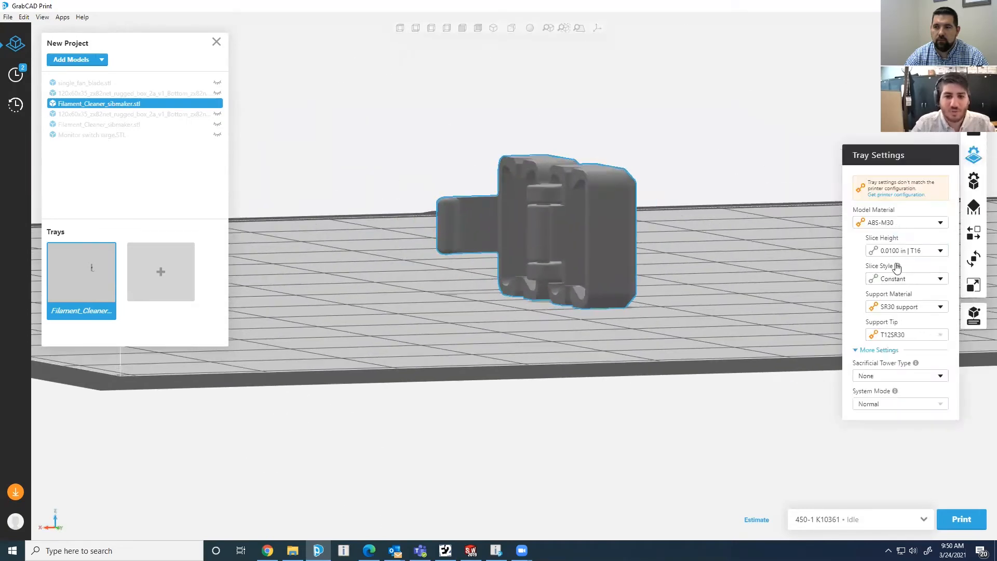
click(901, 222)
click(884, 301)
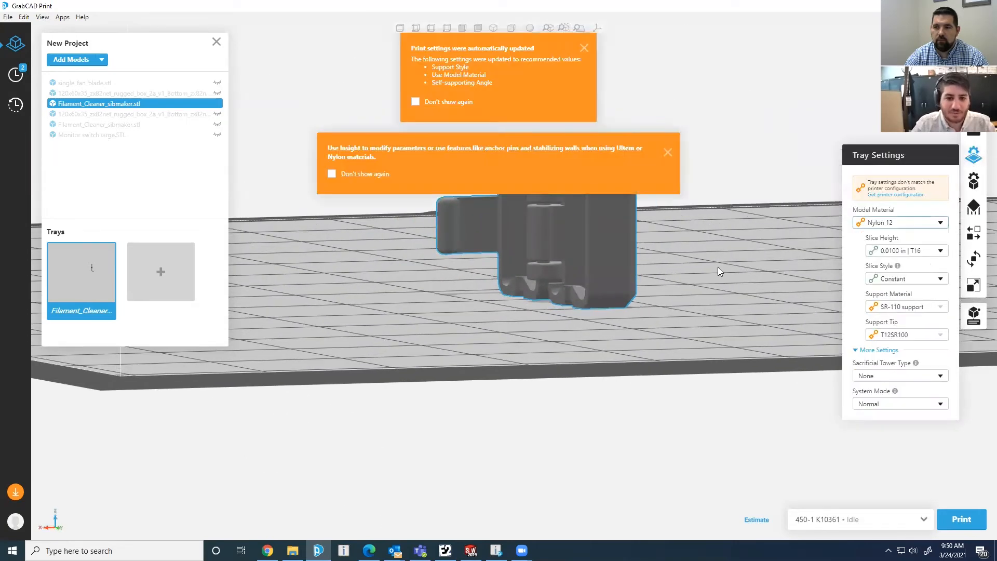
click(666, 147)
click(585, 48)
- Inspect the filament cleaner's overhanging tab from the side and enable model material for its Sparse supports
right_drag(593, 104, 486, 271)
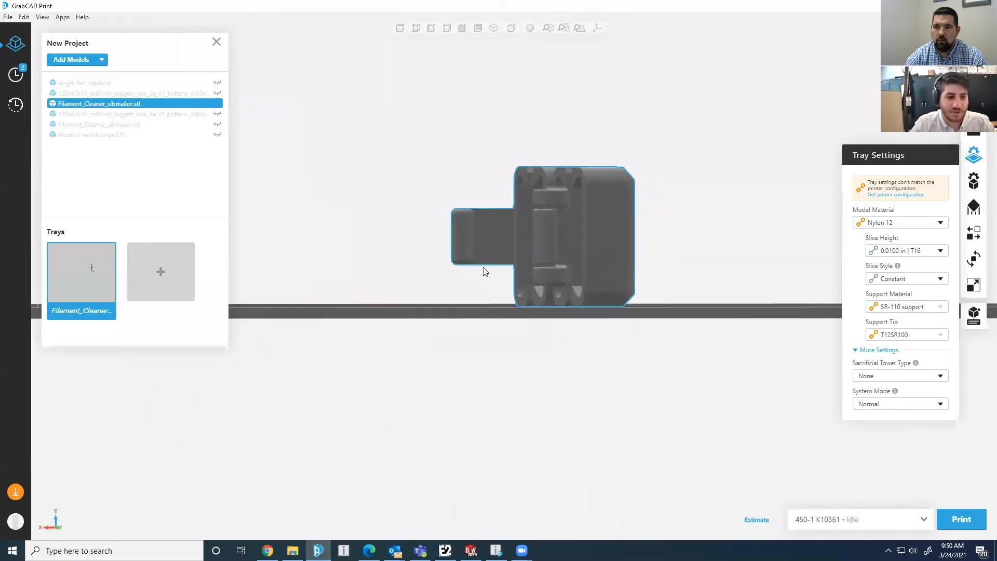
click(484, 272)
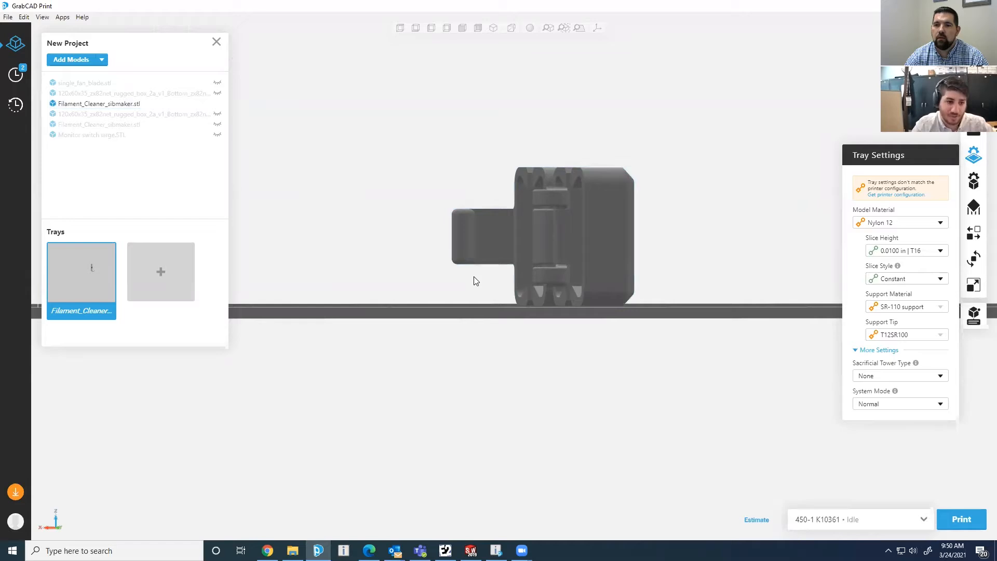
click(495, 256)
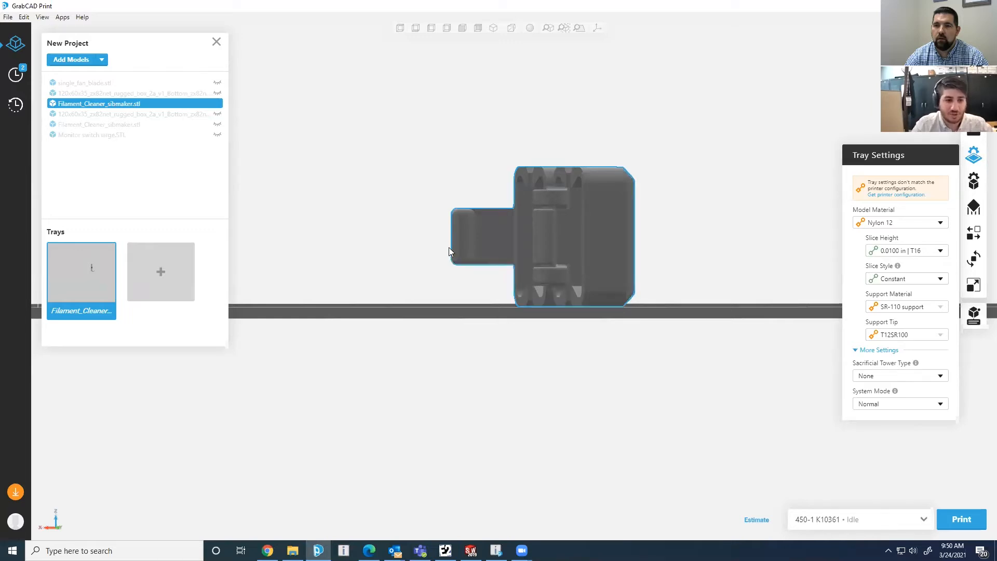
middle_drag(637, 228, 699, 249)
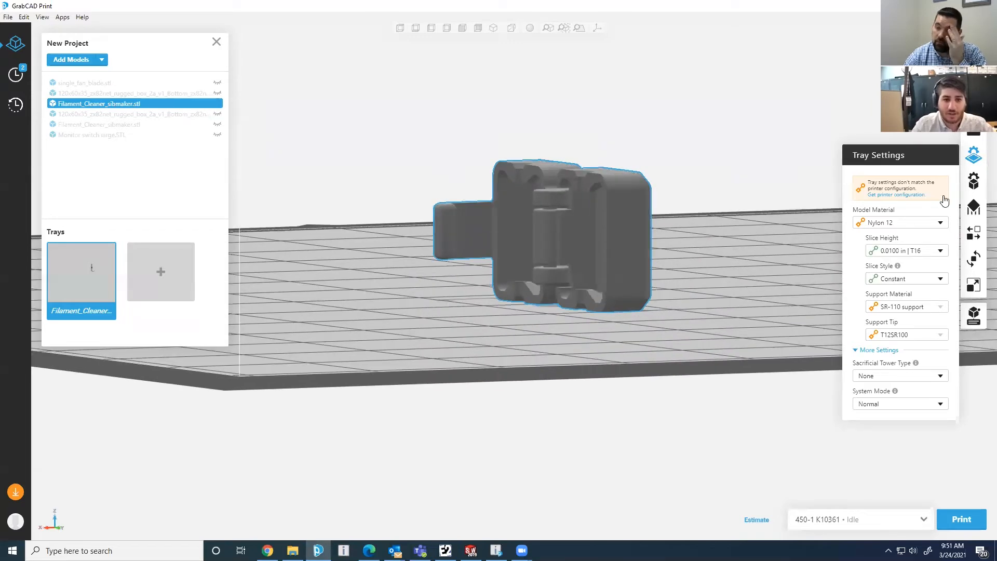
click(974, 208)
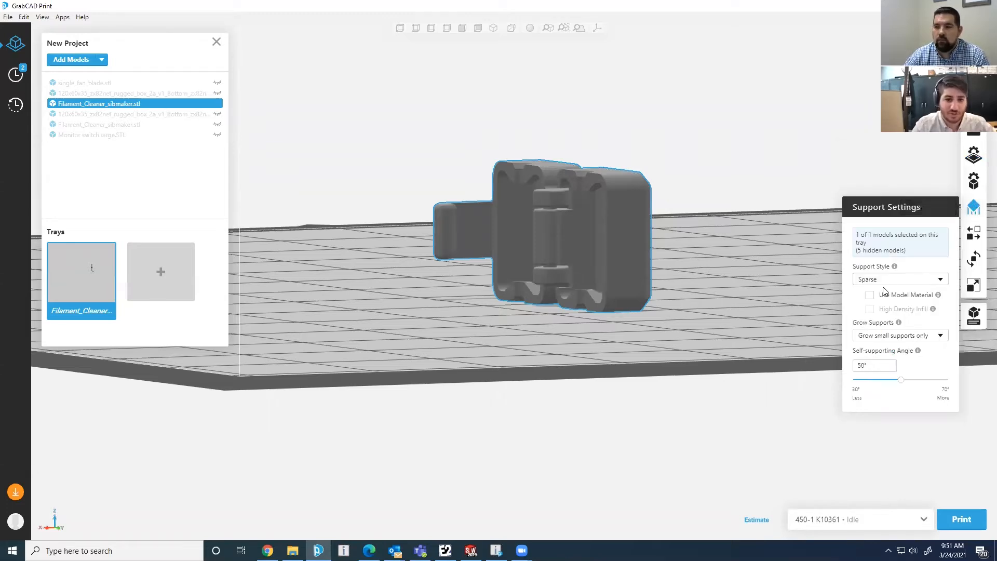
middle_drag(775, 273, 793, 279)
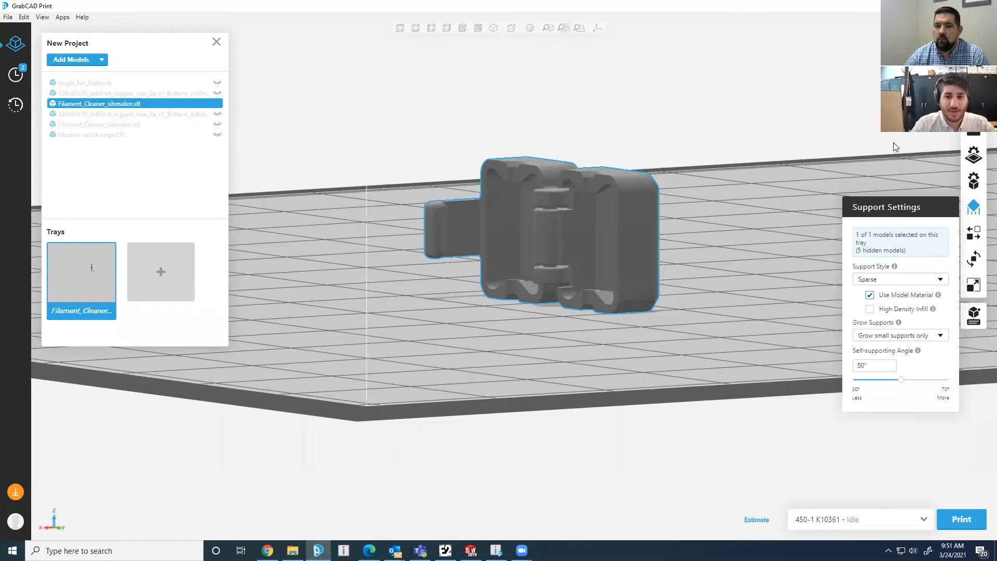
- Slice the Nylon 12 filament cleaner and examine its supports in the preview with all layers shown
click(757, 520)
middle_drag(720, 181, 758, 177)
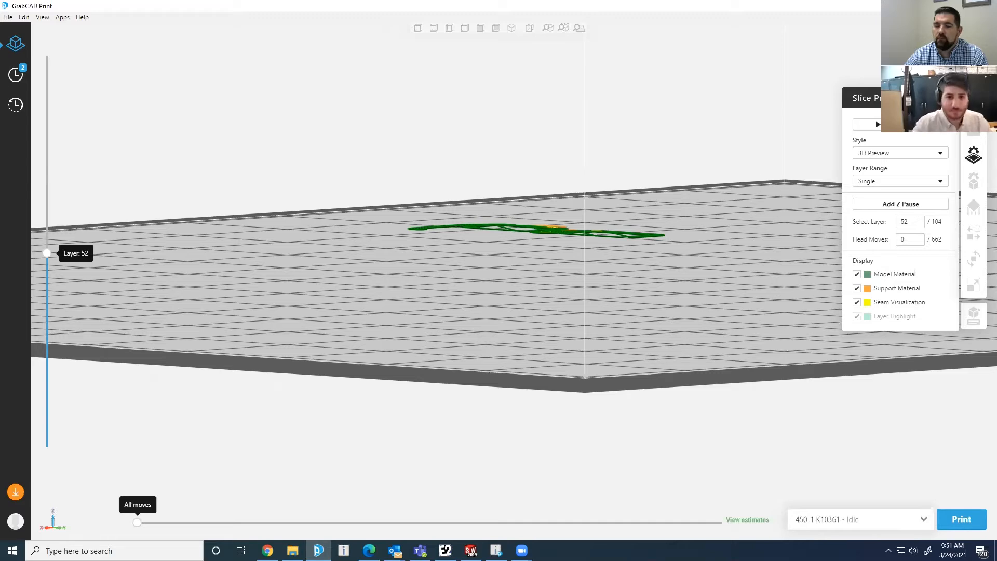
click(904, 181)
click(895, 193)
right_drag(585, 232, 260, 209)
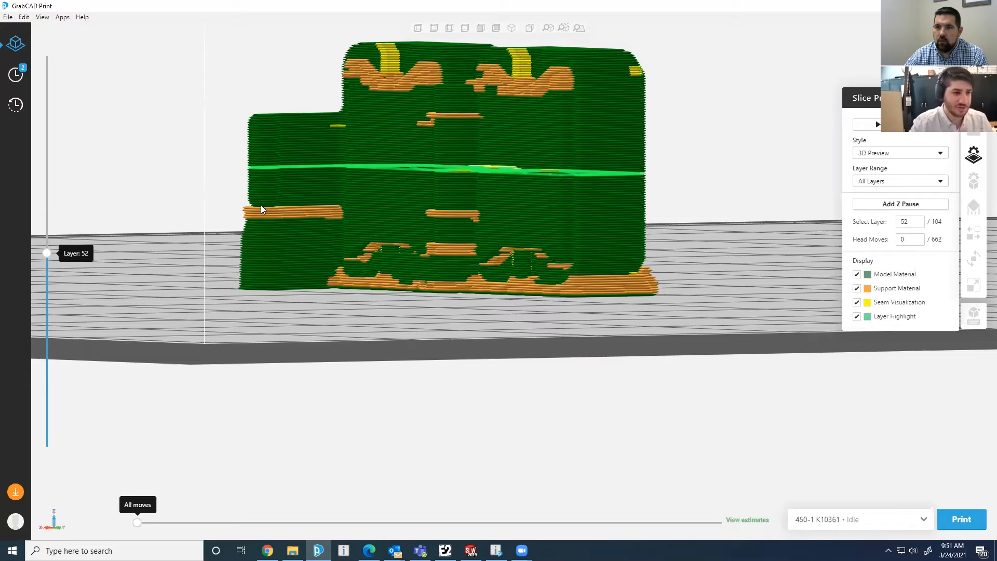
right_drag(297, 210, 397, 338)
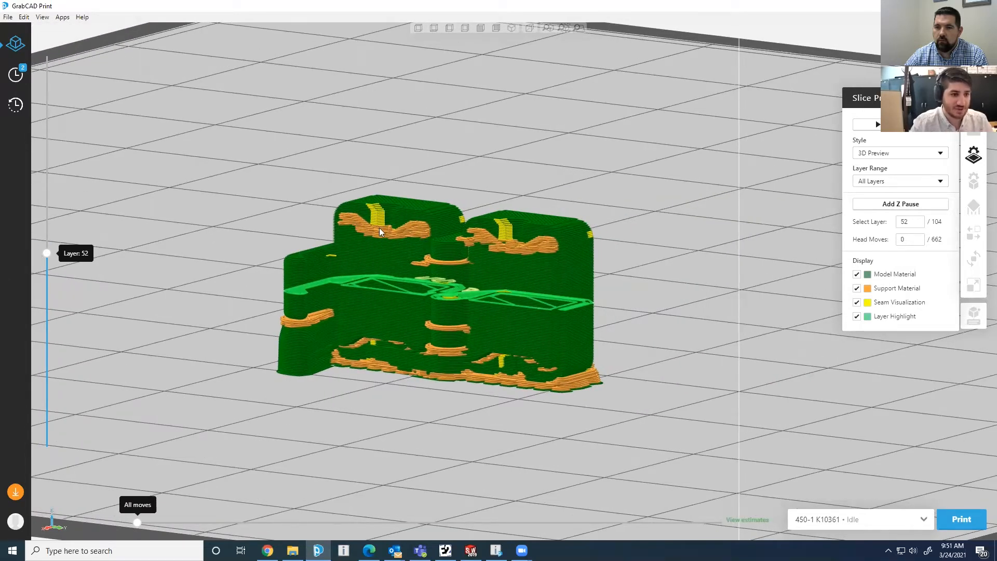
right_drag(472, 245, 691, 210)
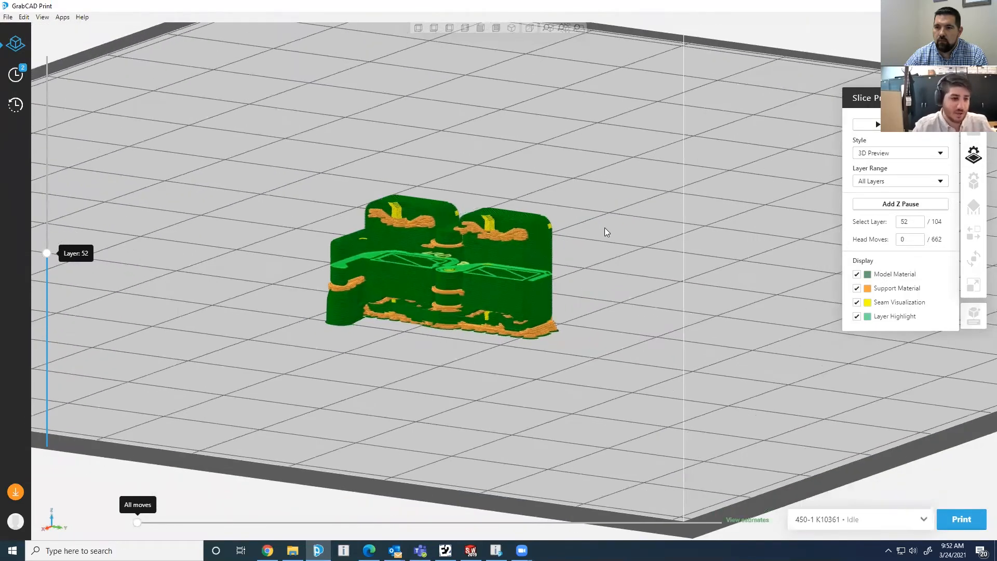
right_drag(607, 231, 635, 225)
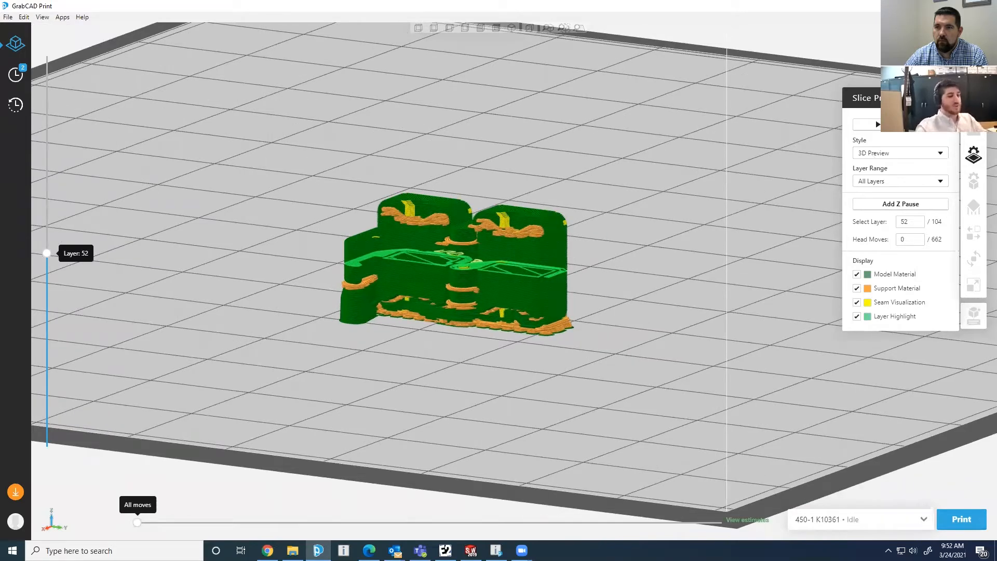
mouse_move(555, 293)
right_down()
mouse_move(483, 302)
mouse_move(551, 307)
right_up()
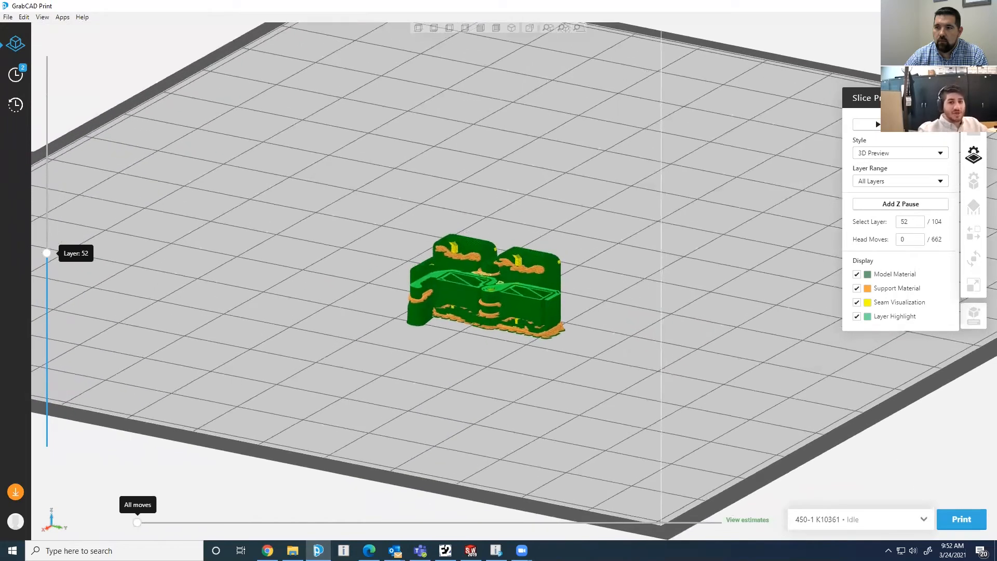
scroll(569, 271, down, 2)
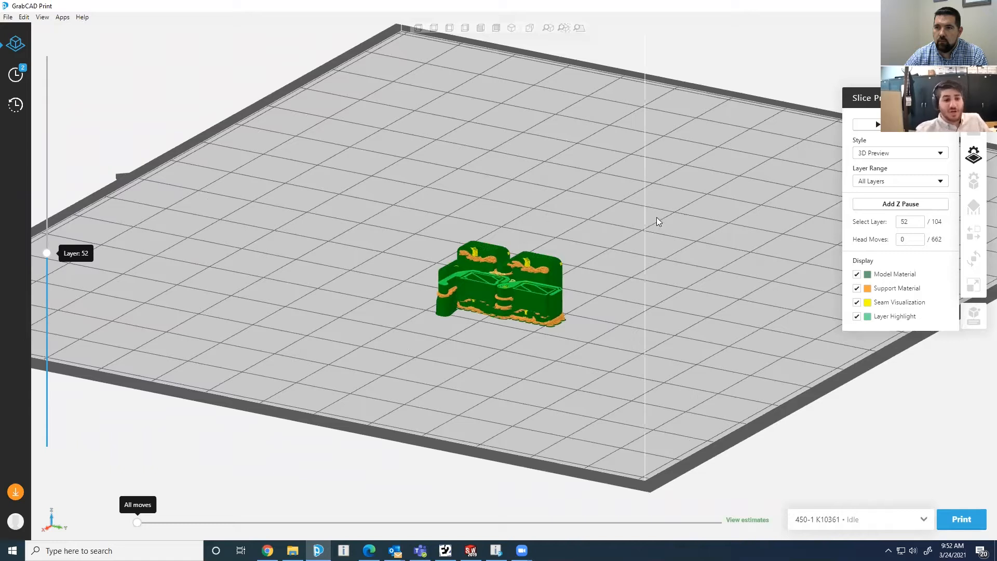
middle_drag(627, 226, 635, 220)
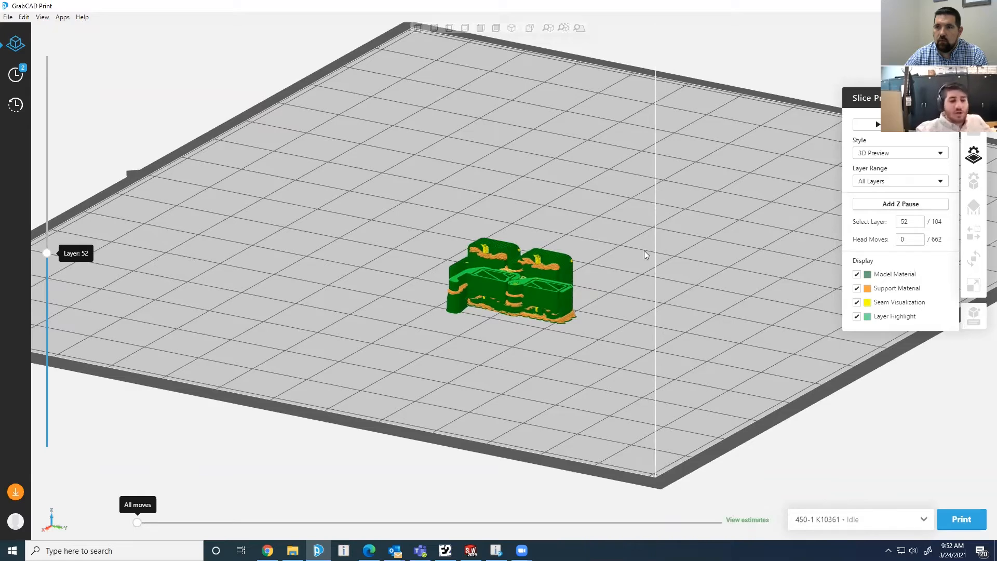
middle_drag(638, 249, 704, 240)
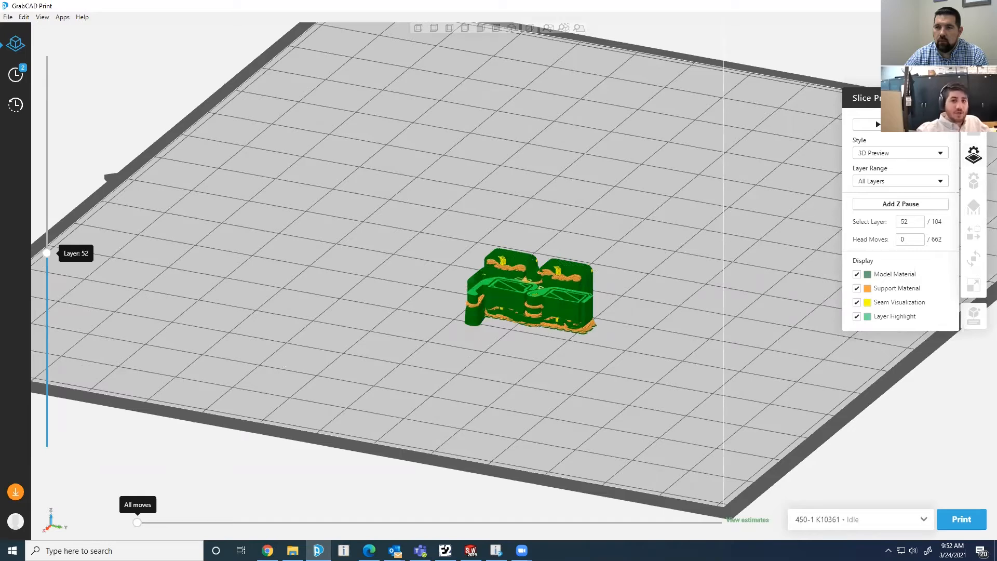
- Leave the slice preview and change the filament cleaner's part fill style from solid to the diagonal hatch at 20% infill density
click(949, 98)
middle_drag(674, 234, 695, 238)
click(564, 285)
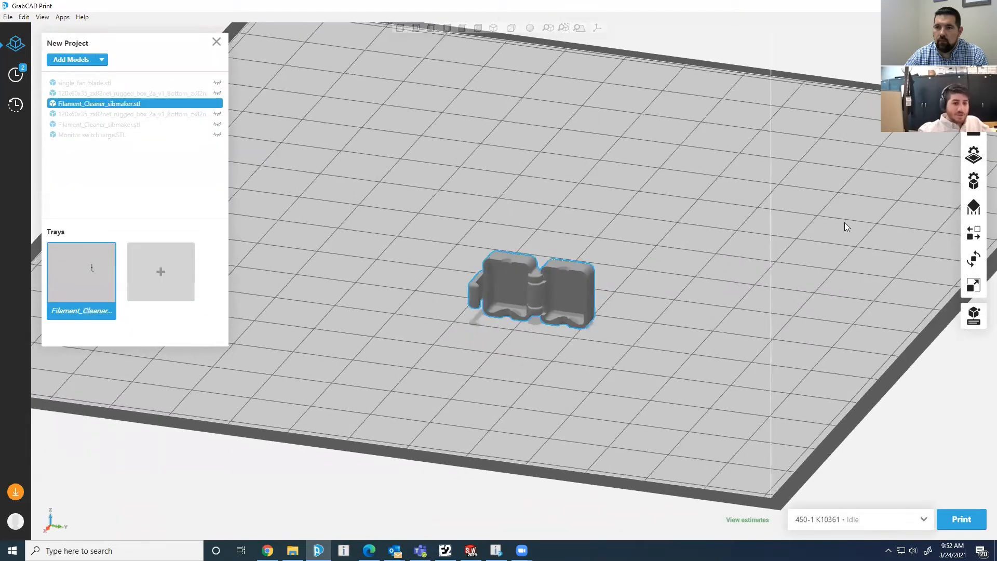
click(975, 183)
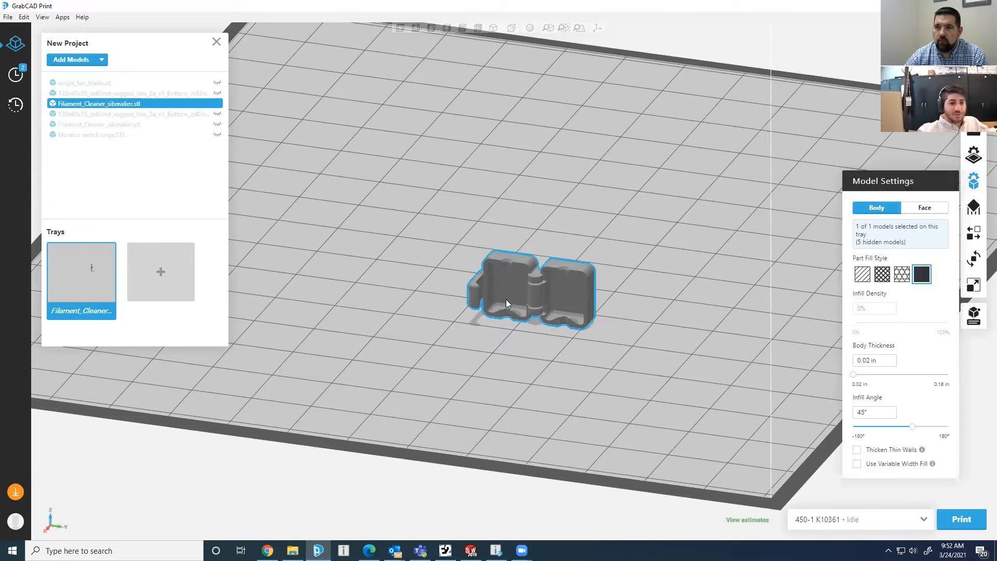
click(862, 275)
right_drag(684, 300, 508, 285)
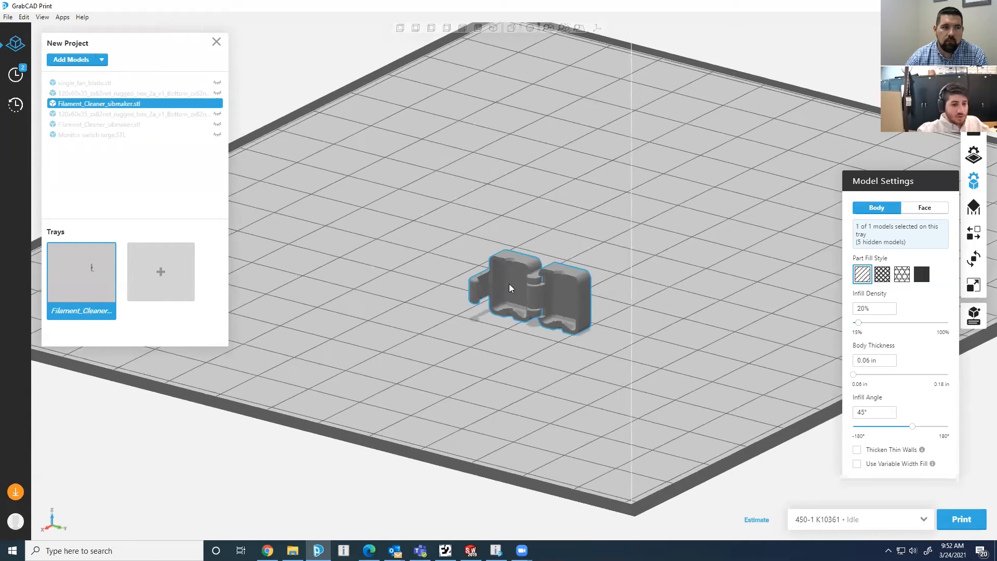
- Replace the filament cleaner on the tray with single_fan_blade.stl and set the model's units to inches
key(Delete)
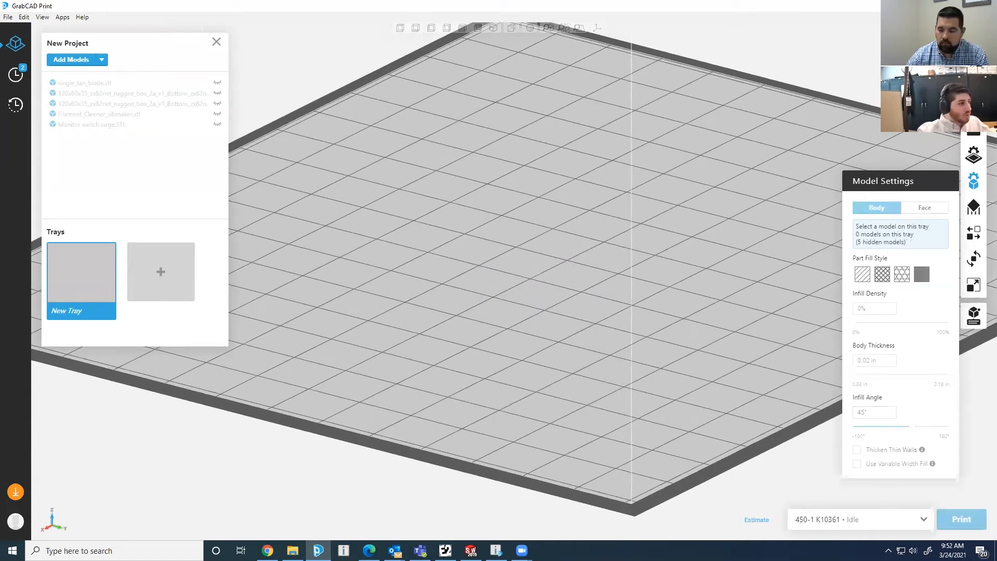
drag(524, 235, 568, 229)
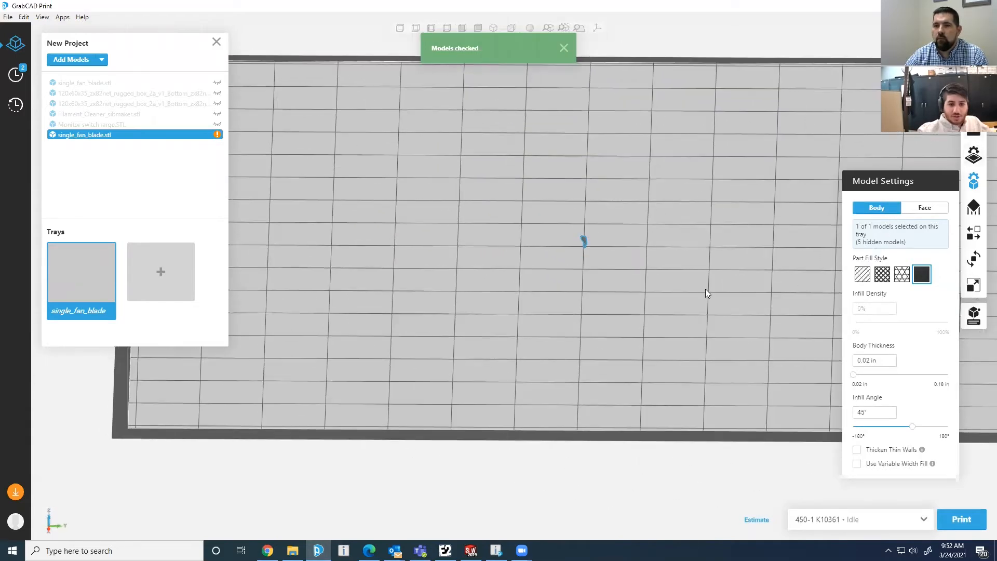
click(974, 130)
click(901, 201)
click(877, 251)
- Rotate the fan blade about the X and Y axes in 90° increments
middle_drag(218, 265, 927, 325)
click(974, 259)
click(926, 323)
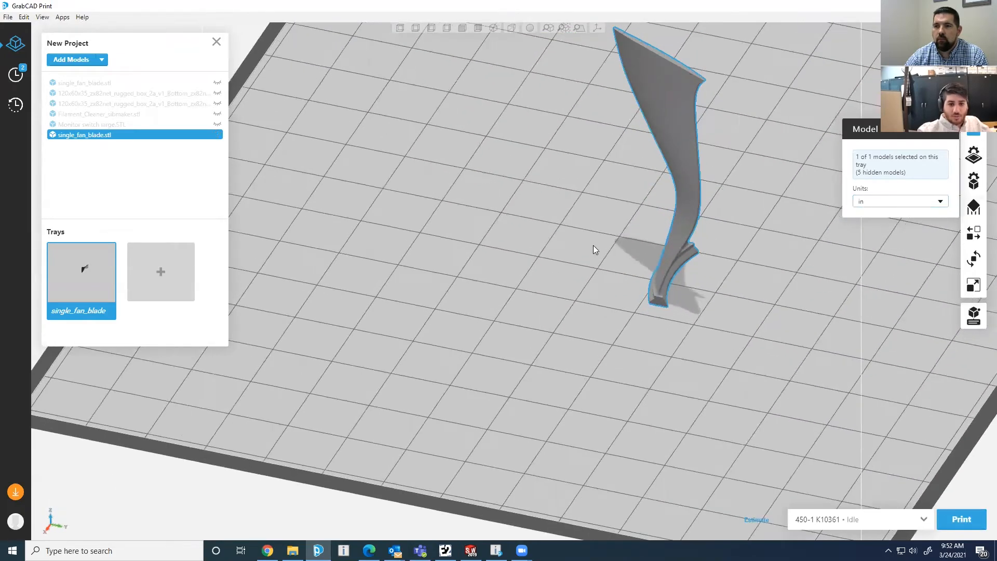
middle_drag(617, 252, 509, 229)
click(942, 323)
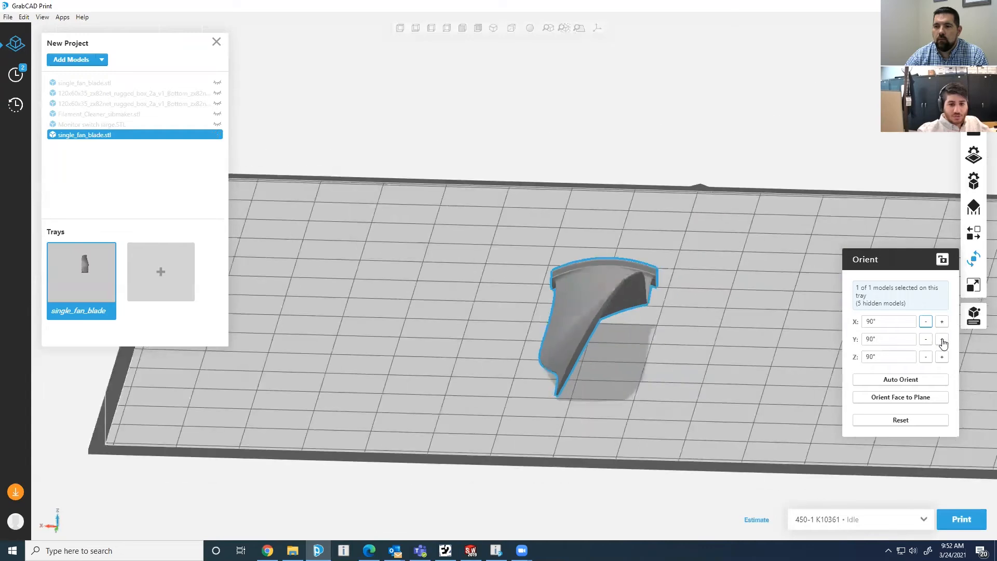
click(943, 340)
middle_drag(483, 276, 426, 283)
- Set the Y rotation increment to 15° and tilt the fan blade about the Y axis
double_click(876, 338)
text(15)
middle_drag(650, 328, 603, 346)
scroll(603, 343, down, 4)
click(926, 340)
click(926, 341)
click(942, 342)
click(942, 342)
click(926, 340)
- Set the X rotation increment to 15° and try tilting the fan blade about the X axis in both directions
middle_drag(702, 319, 605, 308)
double_click(878, 324)
text(15)
middle_drag(493, 304, 599, 327)
click(943, 323)
middle_drag(486, 289, 628, 353)
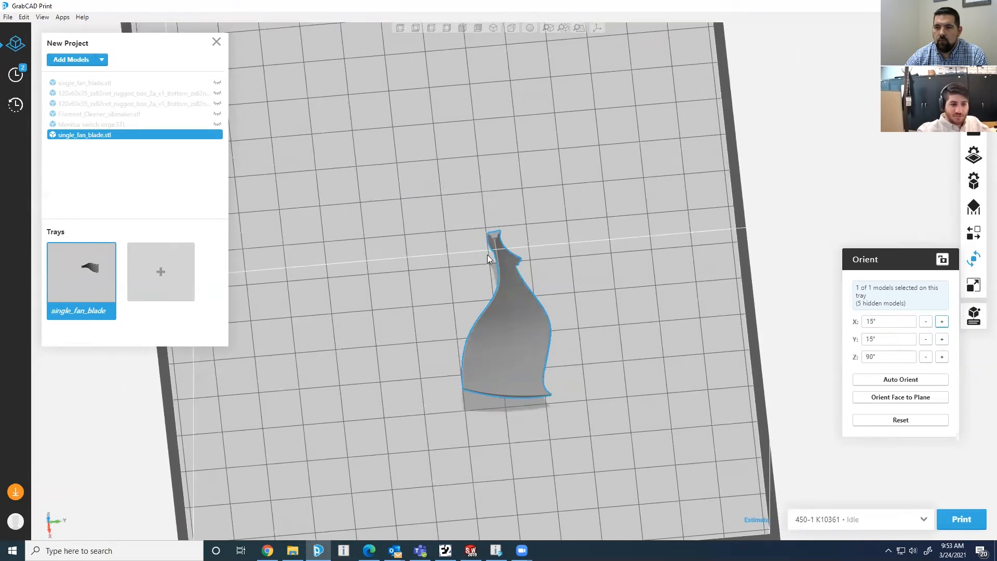
click(927, 322)
- Check the tilted fan blade from several sides and estimate the tray's print time and material use
middle_drag(634, 299, 503, 291)
middle_drag(324, 274, 520, 250)
middle_drag(871, 302, 750, 406)
middle_drag(608, 349, 300, 107)
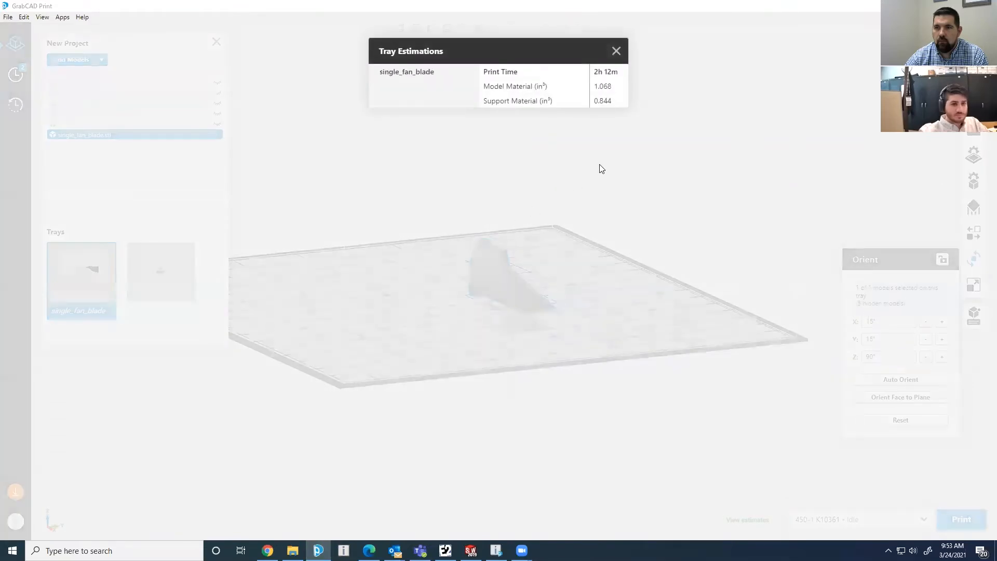
click(579, 276)
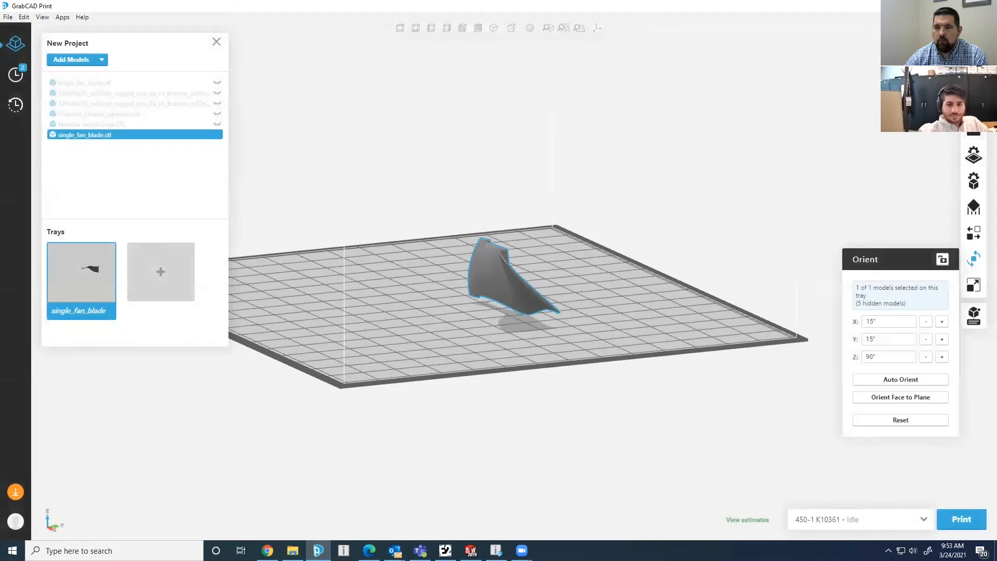
- Examine the fan blade's supports in the 3D slice preview and review the tray estimates again
click(974, 98)
right_drag(447, 277, 424, 270)
scroll(435, 268, up, 5)
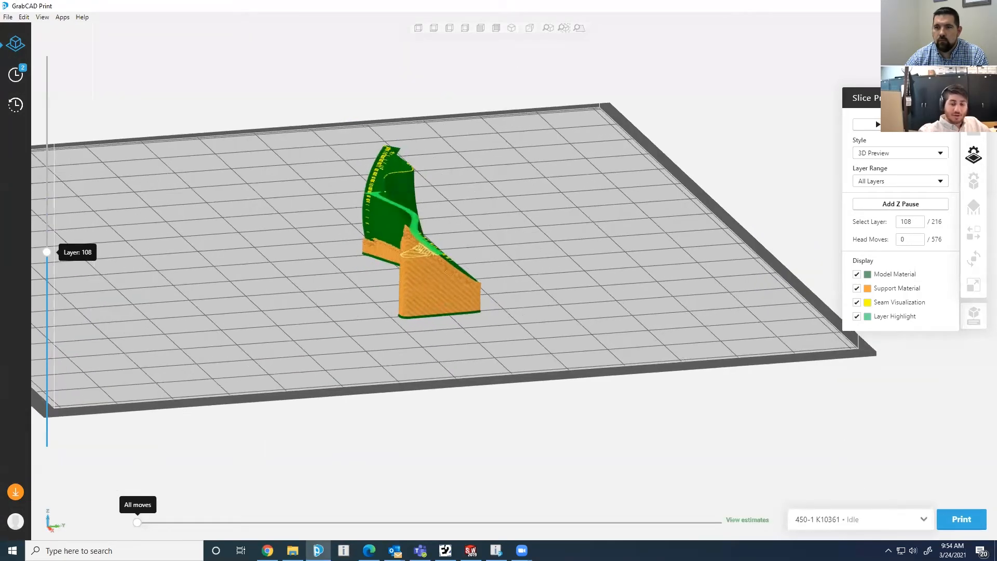
click(969, 151)
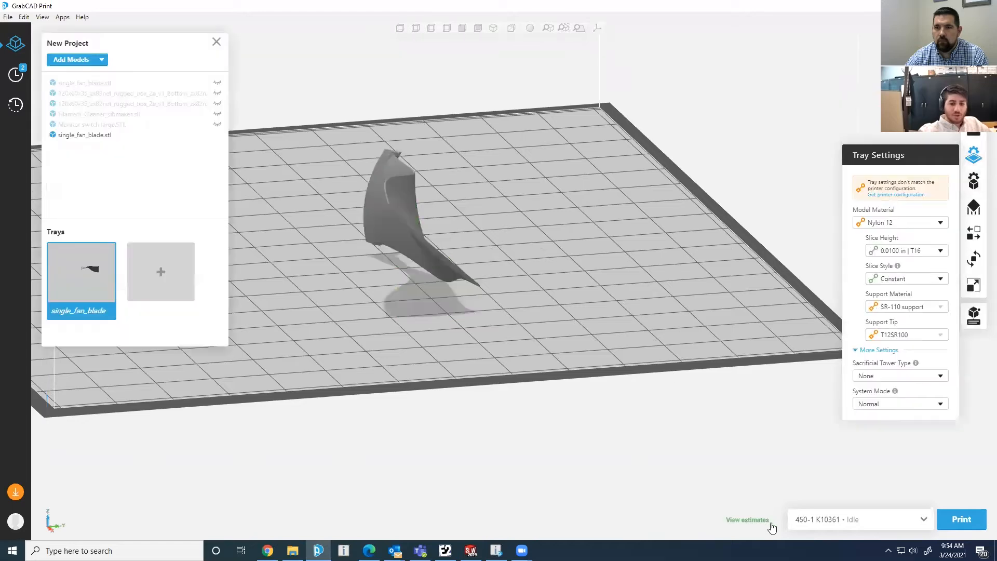
click(759, 520)
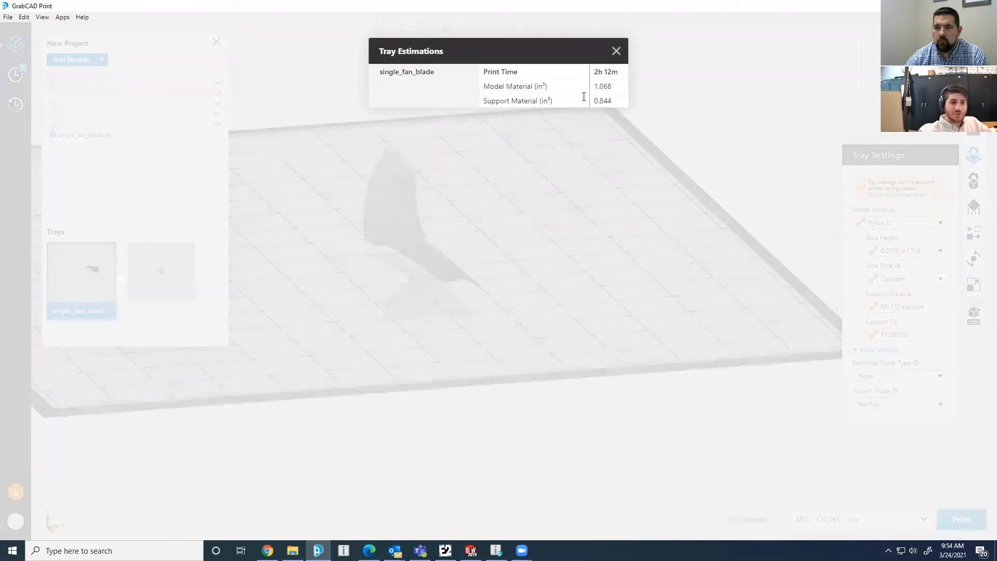
click(471, 256)
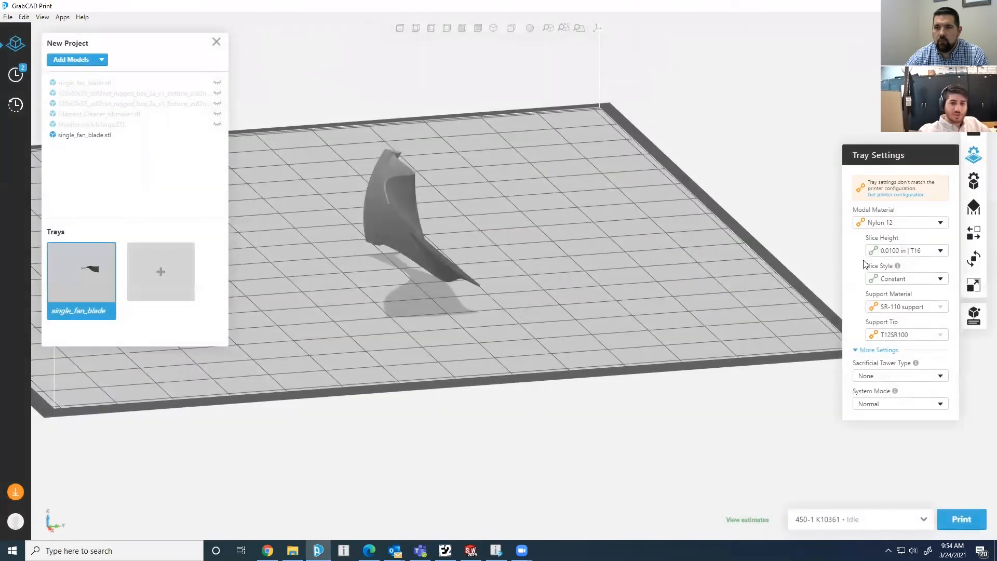
- Enable Use Model Material for the fan blade's Sparse supports and estimate the tray
click(974, 207)
click(436, 238)
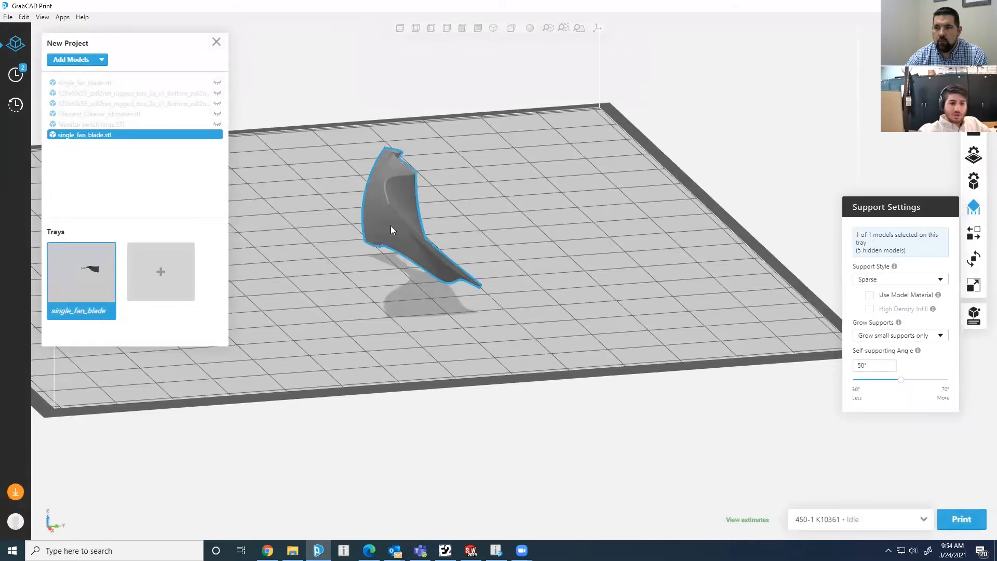
click(870, 296)
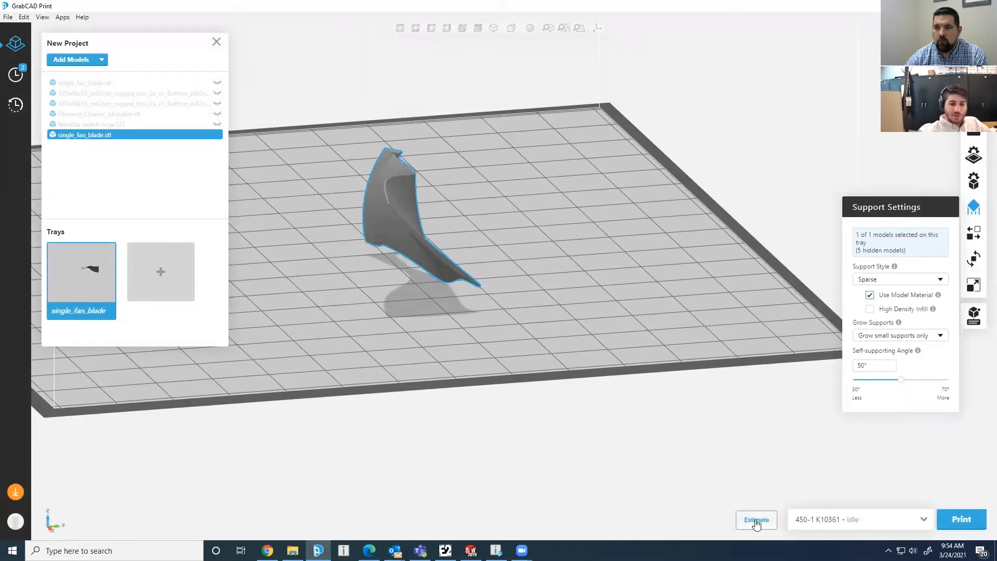
middle_drag(671, 213, 510, 223)
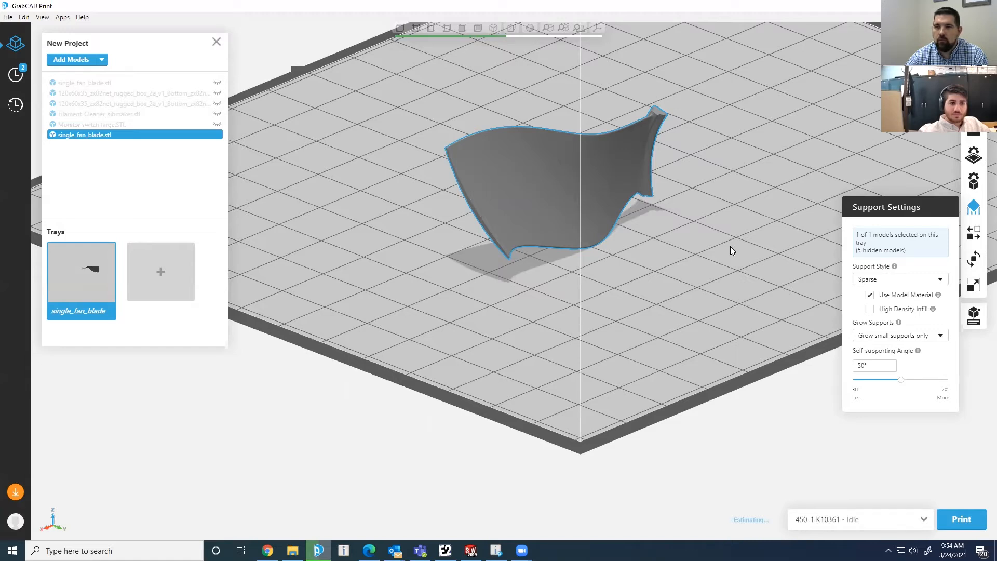
scroll(729, 247, down, 2)
- Examine the fan blade's model-material supports and their support-material interface from several angles in the slice preview
middle_drag(809, 284, 761, 340)
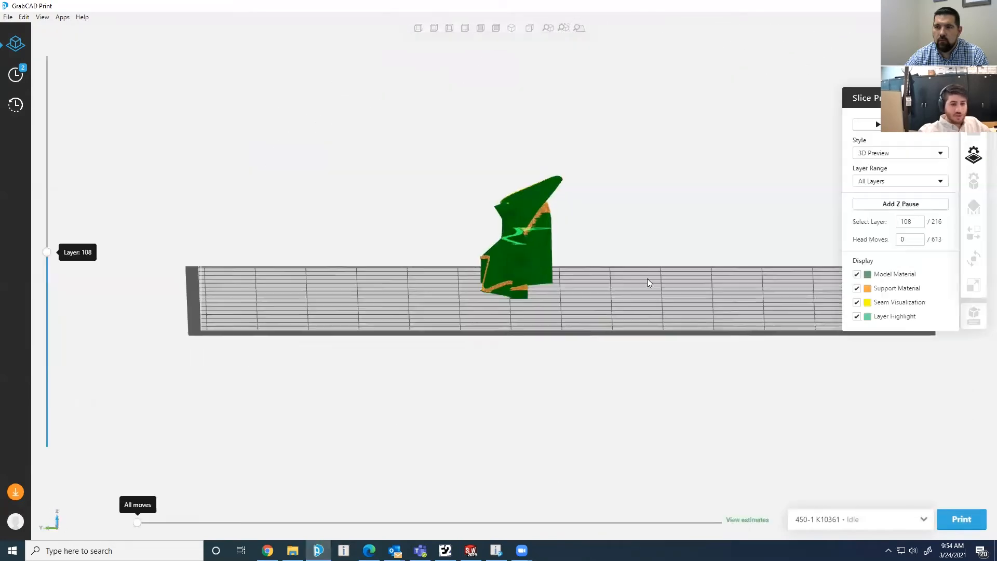
middle_drag(647, 279, 512, 282)
scroll(512, 282, up, 5)
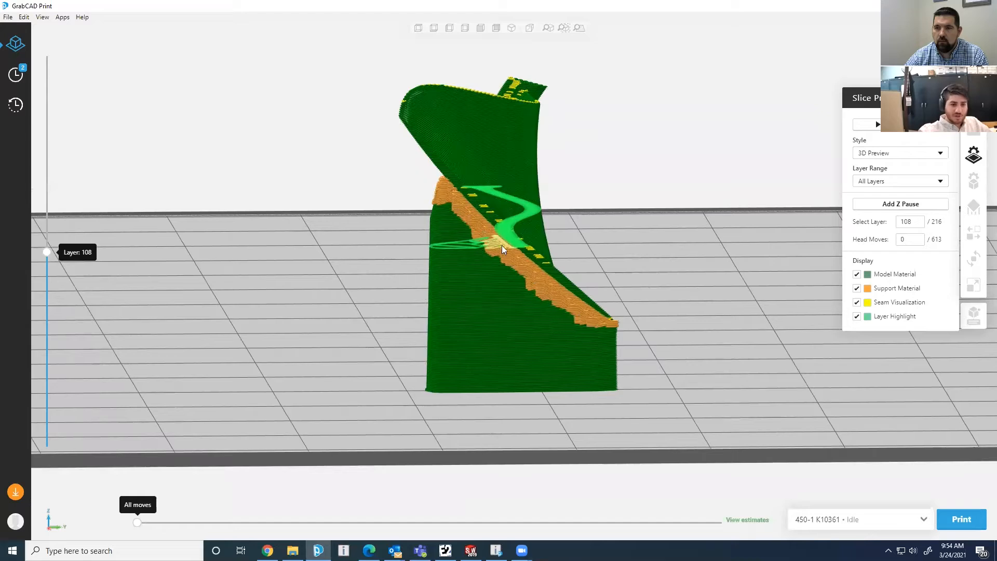
middle_drag(565, 343, 513, 227)
middle_drag(577, 306, 584, 394)
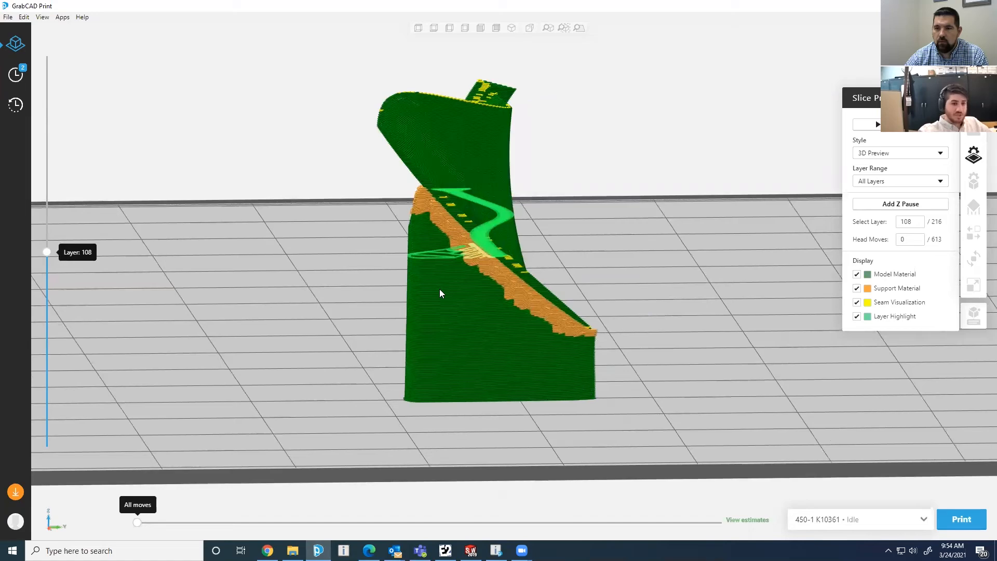
middle_drag(560, 310, 428, 246)
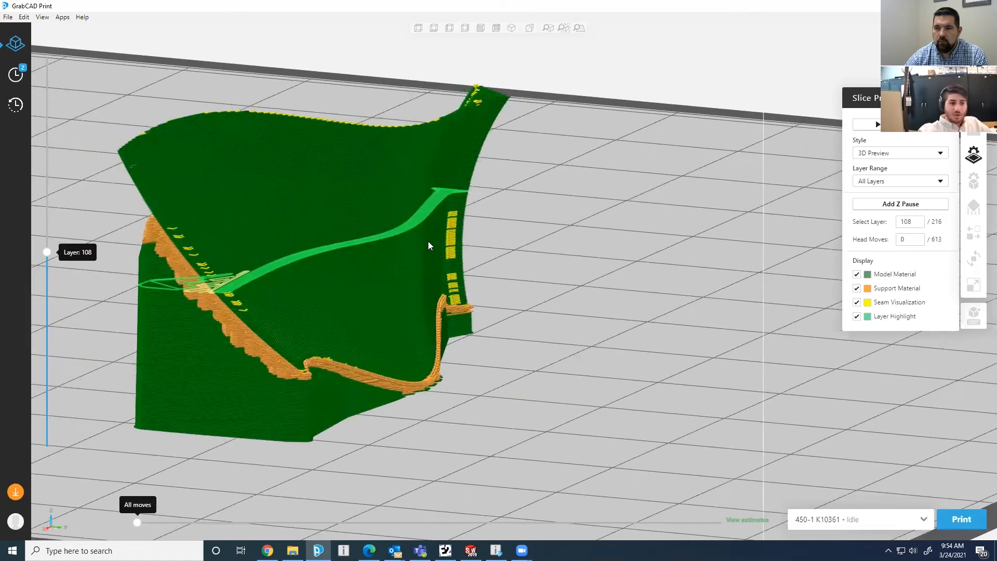
scroll(471, 238, down, 3)
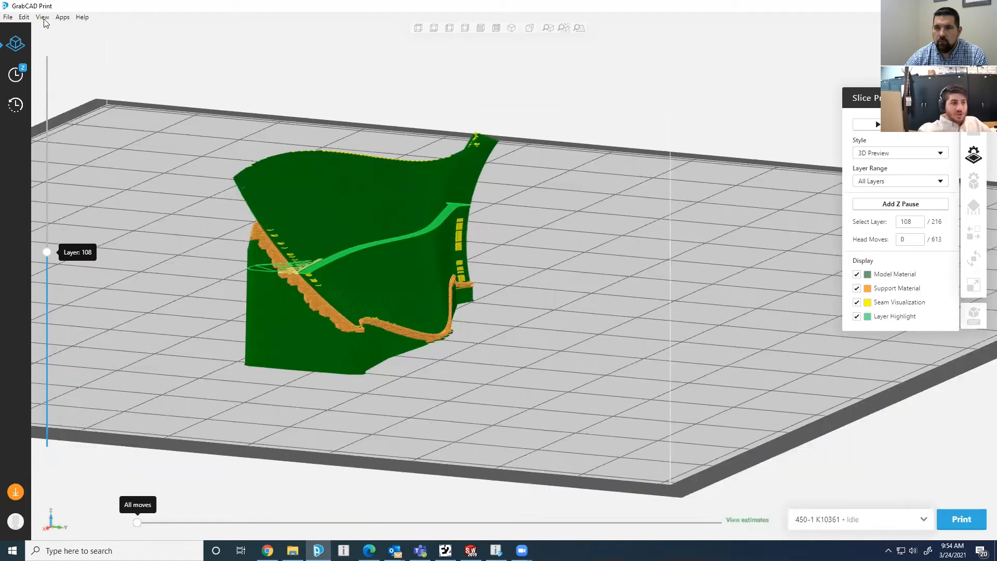
- Close the slice preview, launch Insight and maximize its window
click(49, 20)
click(82, 17)
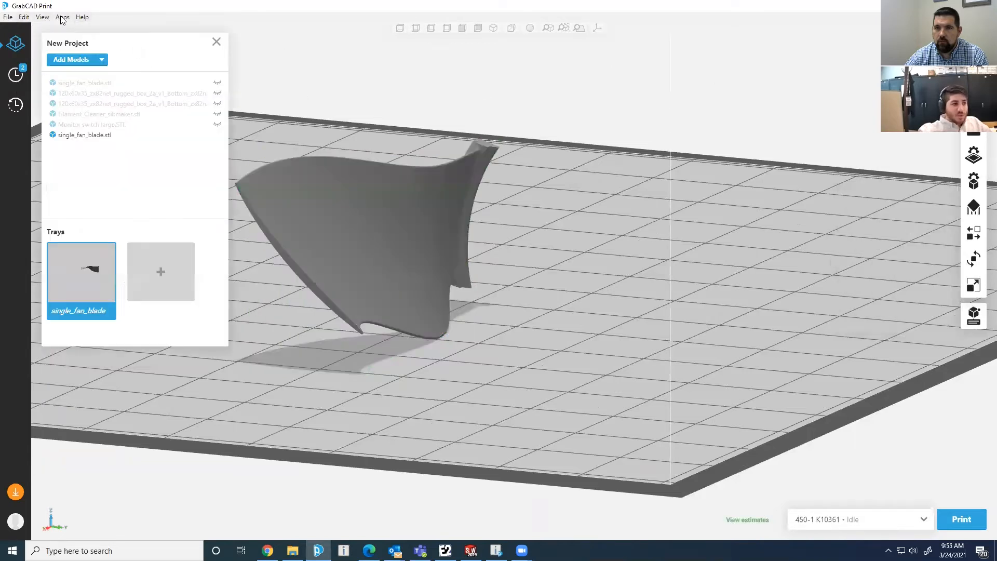
click(61, 19)
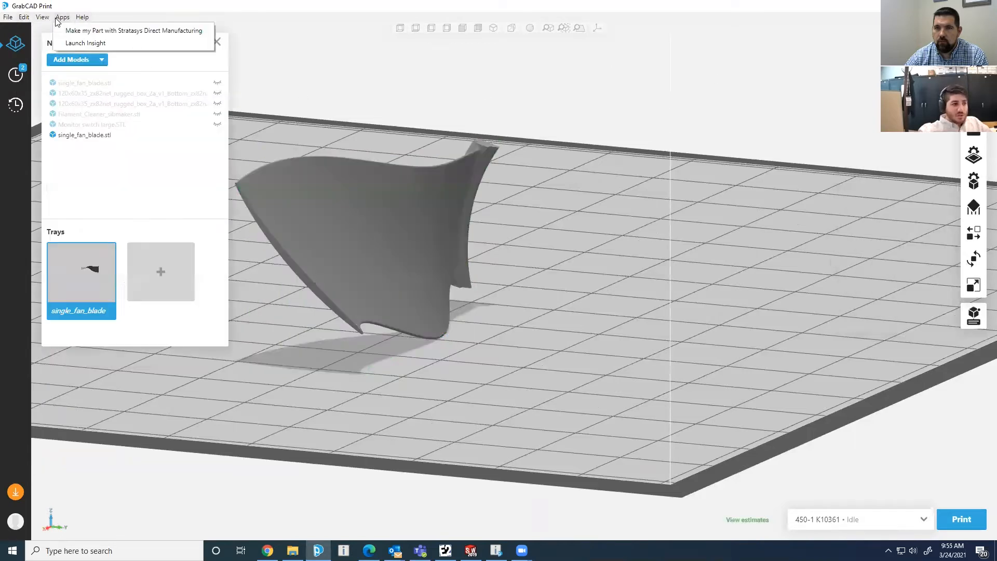
click(75, 44)
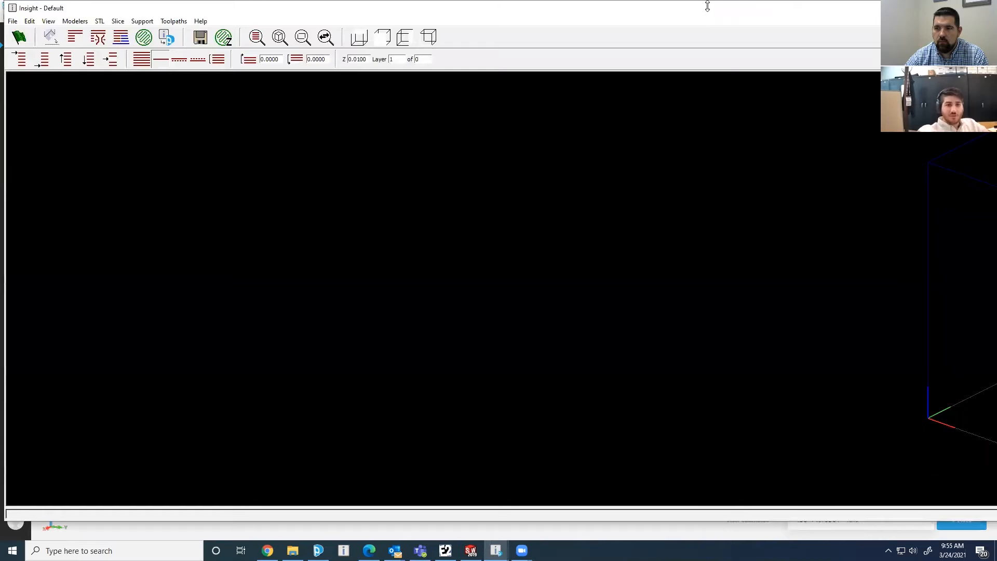
drag(707, 6, 708, 16)
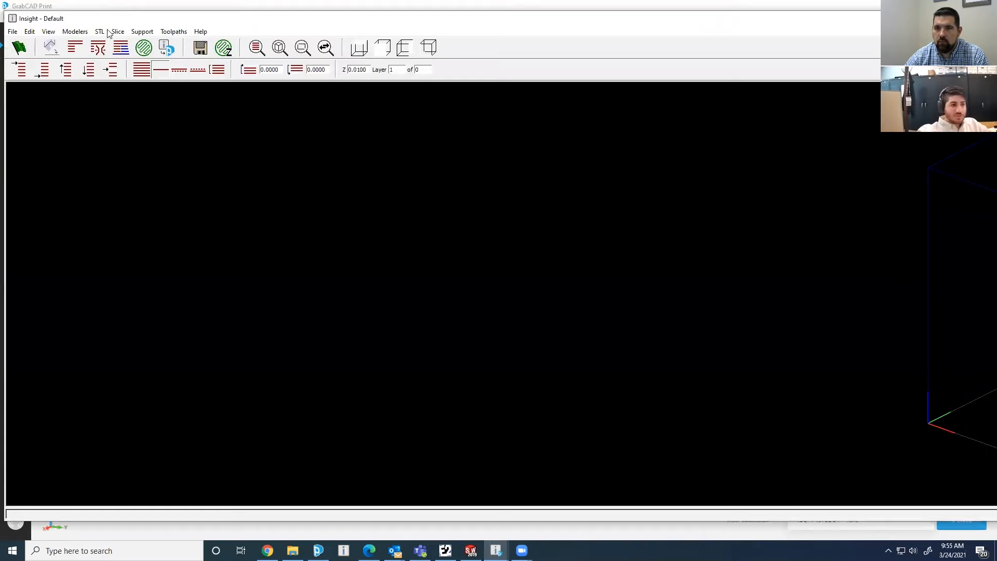
drag(116, 20, 132, 0)
middle_drag(432, 298, 400, 280)
scroll(404, 277, down, 4)
scroll(416, 279, up, 10)
scroll(376, 264, down, 4)
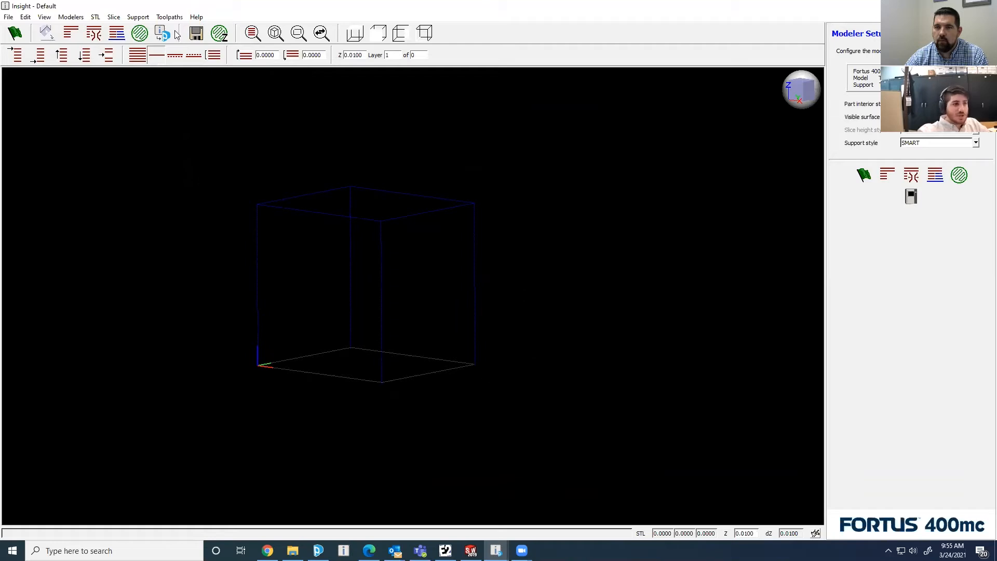
scroll(379, 307, up, 4)
middle_drag(378, 307, 414, 307)
- Load the single_fan_blade STL file from File Explorer into Insight and frame the model
click(293, 551)
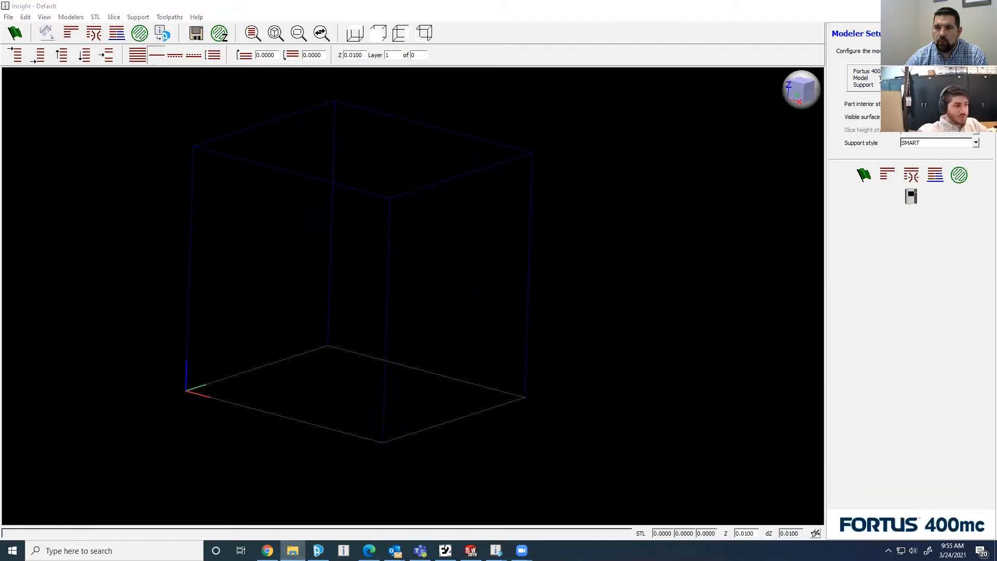
drag(0, 322, 372, 350)
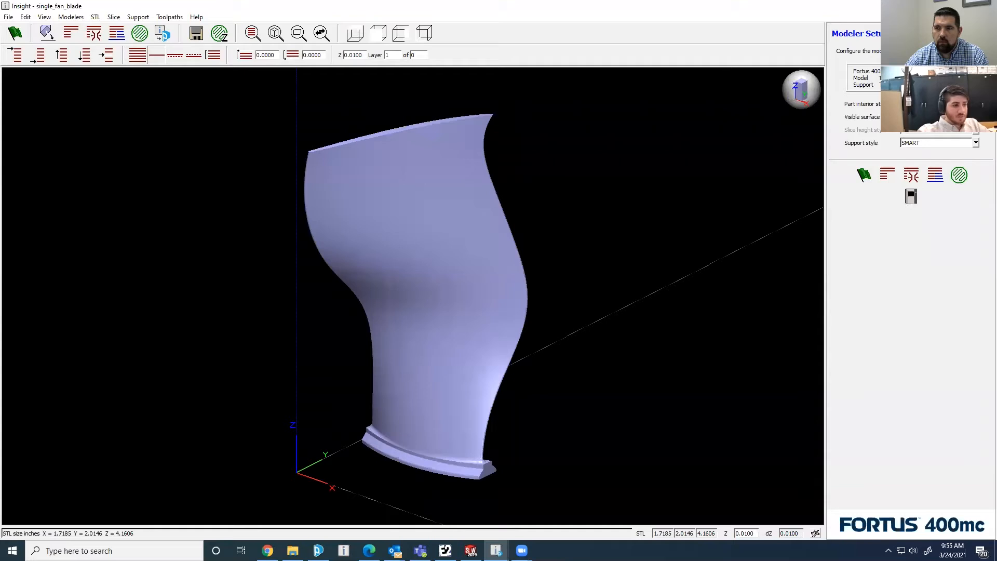
scroll(745, 164, down, 1)
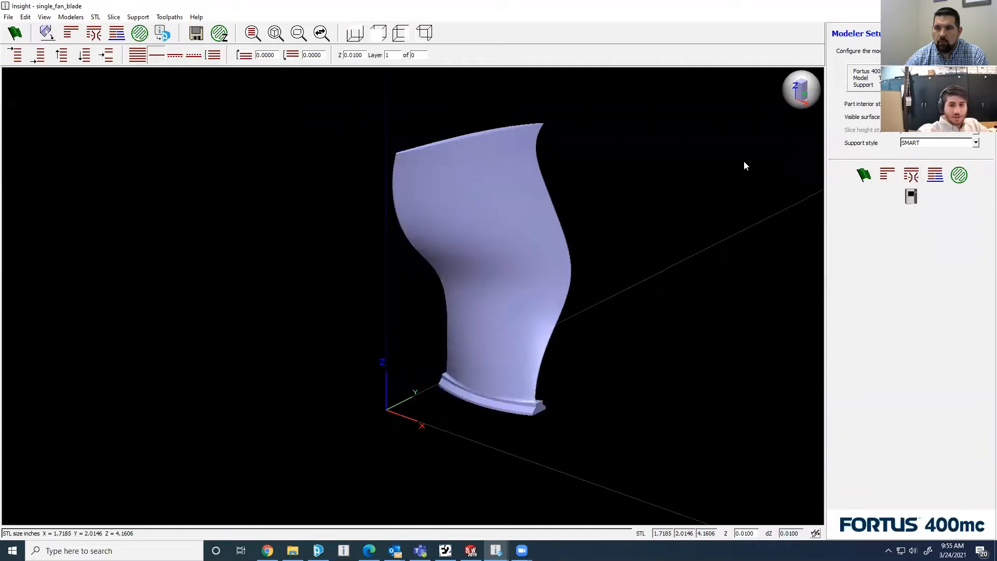
middle_drag(630, 288, 712, 278)
click(141, 19)
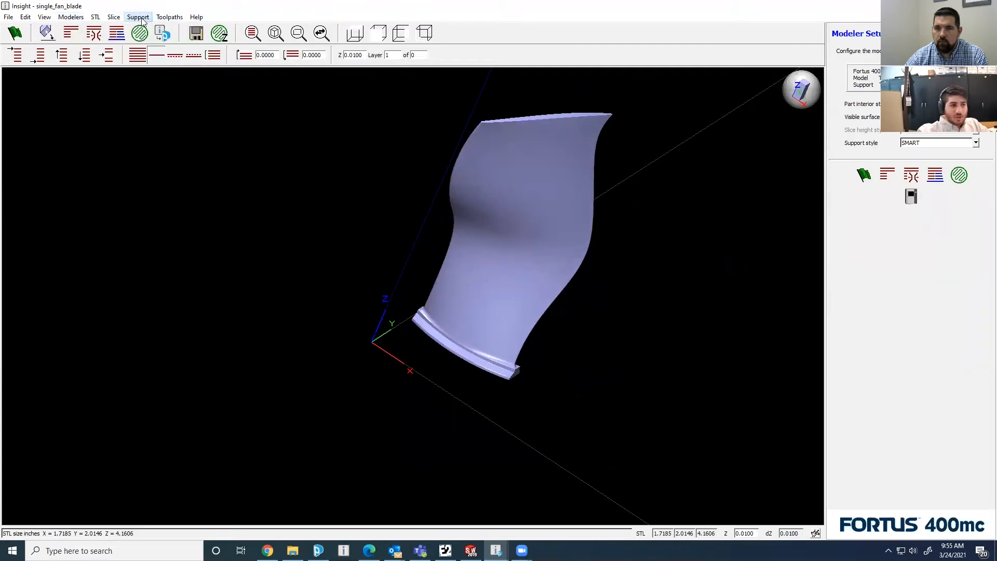
mouse_move(161, 19)
click(817, 11)
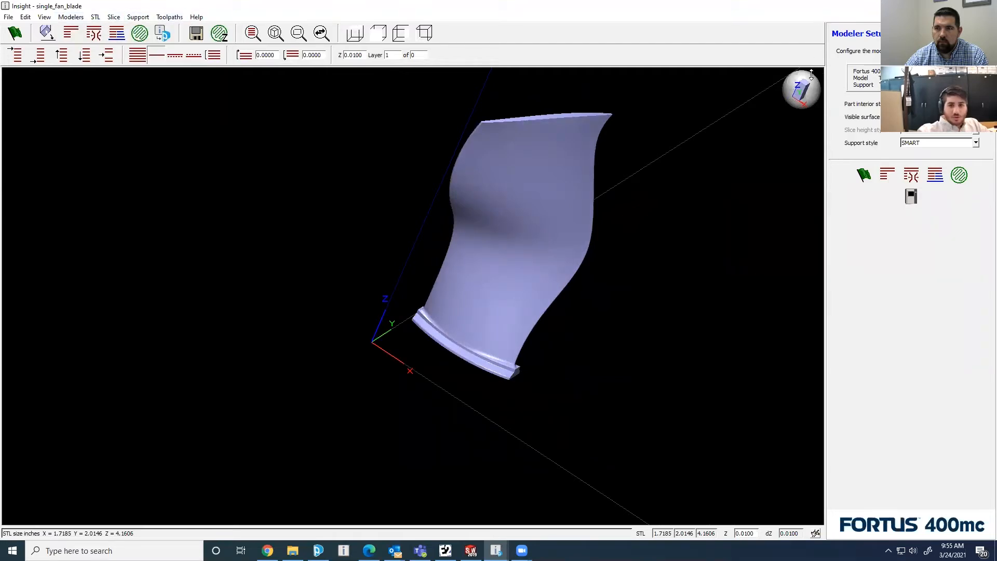
click(161, 18)
key(Escape)
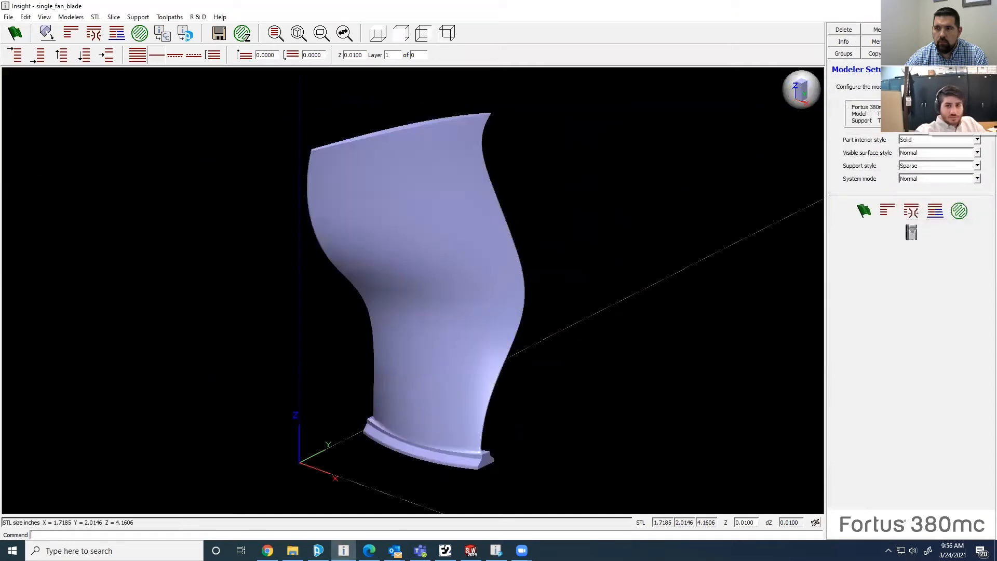
- Rotate the fan blade STL by a 90-degree increment about the Y axis so it lies along the build plane
click(955, 107)
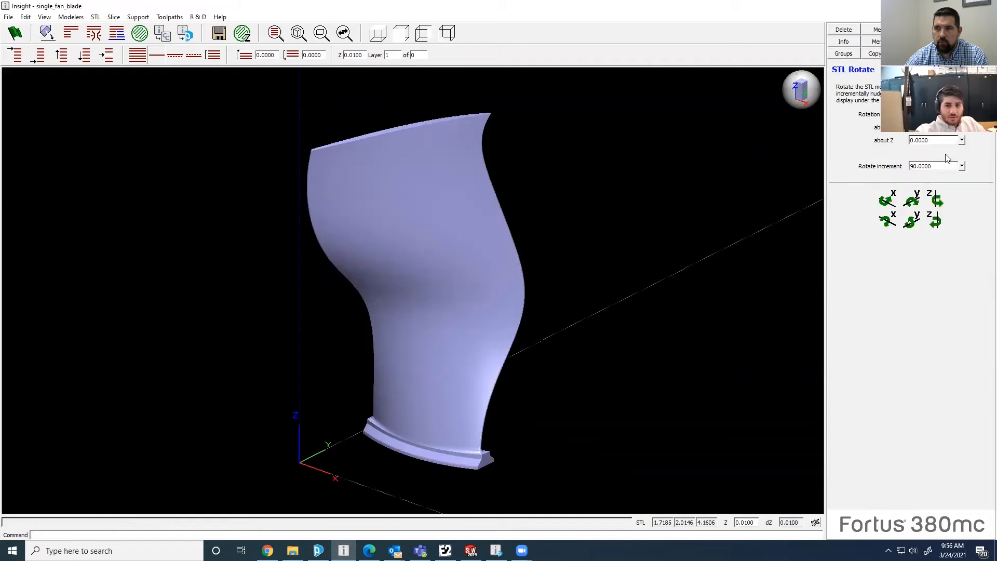
click(915, 202)
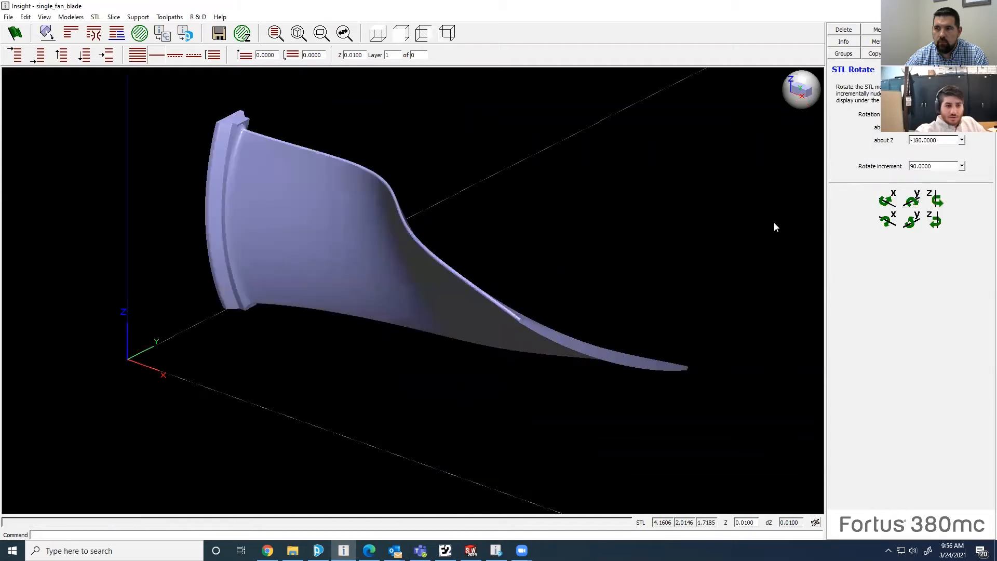
click(422, 32)
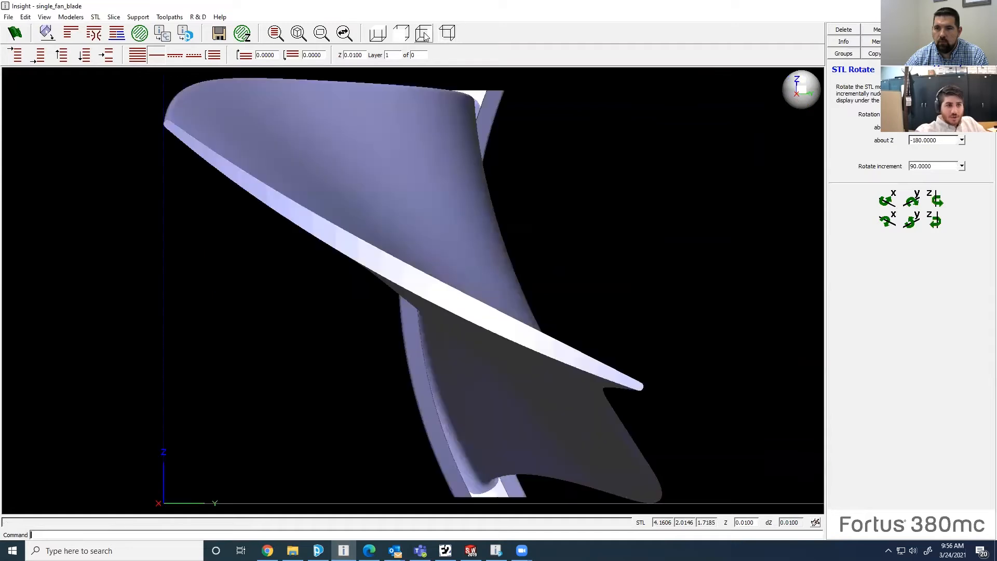
middle_drag(466, 222, 530, 207)
scroll(502, 229, down, 7)
middle_drag(456, 270, 477, 245)
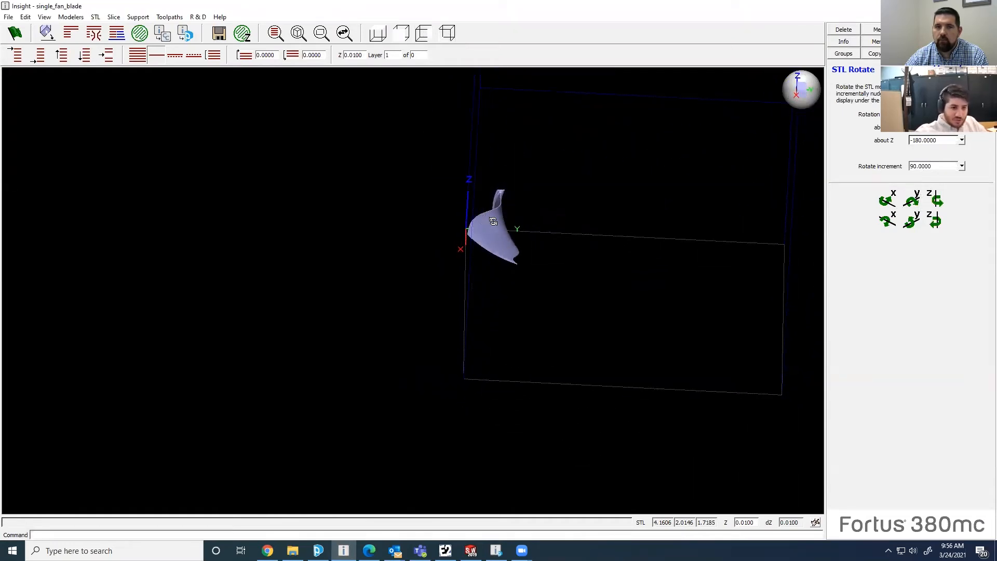
scroll(532, 260, down, 1)
middle_drag(532, 261, 500, 222)
scroll(518, 241, up, 3)
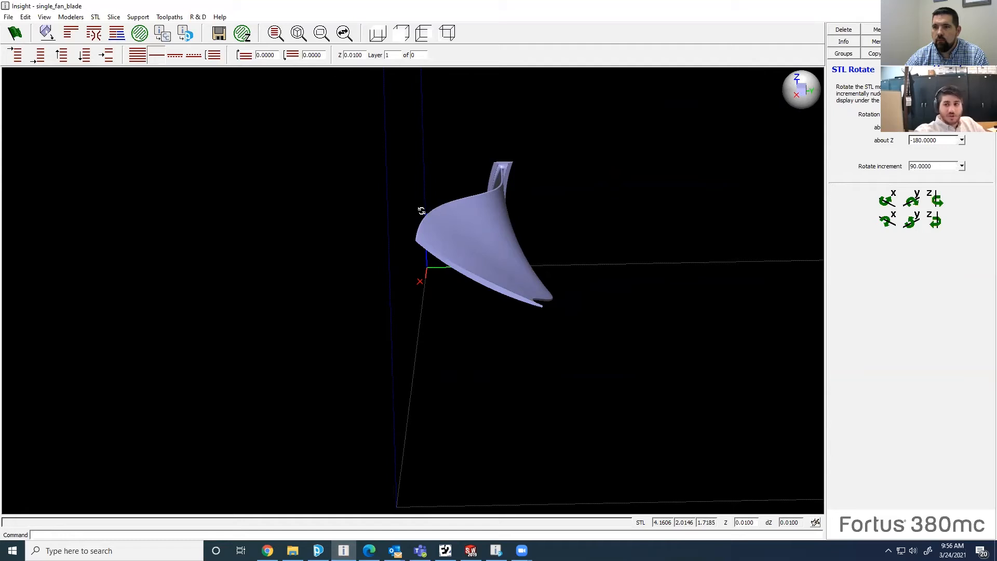
middle_drag(426, 226, 461, 223)
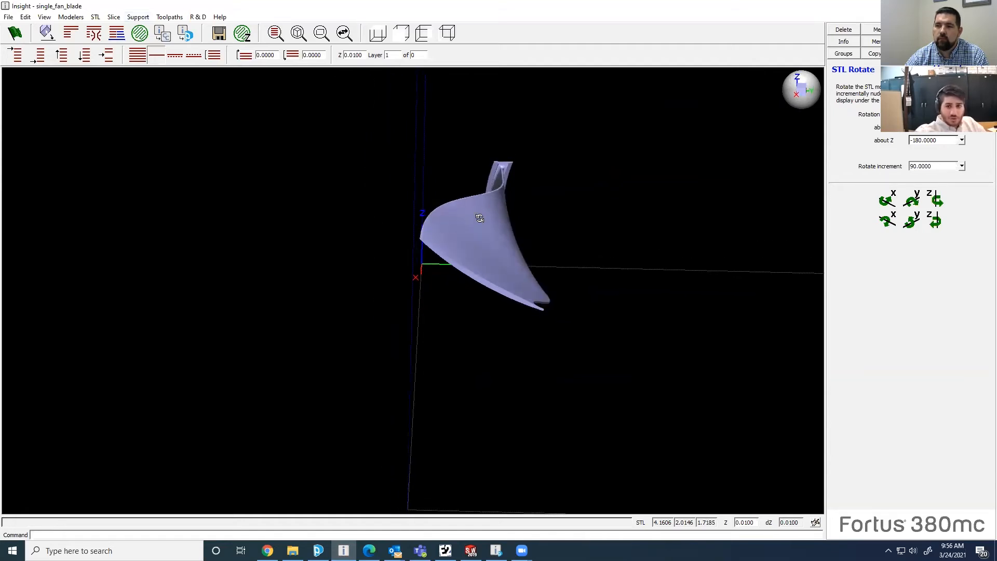
- Slice the rotated fan blade and start the Stabilize Wall support command
key(Escape)
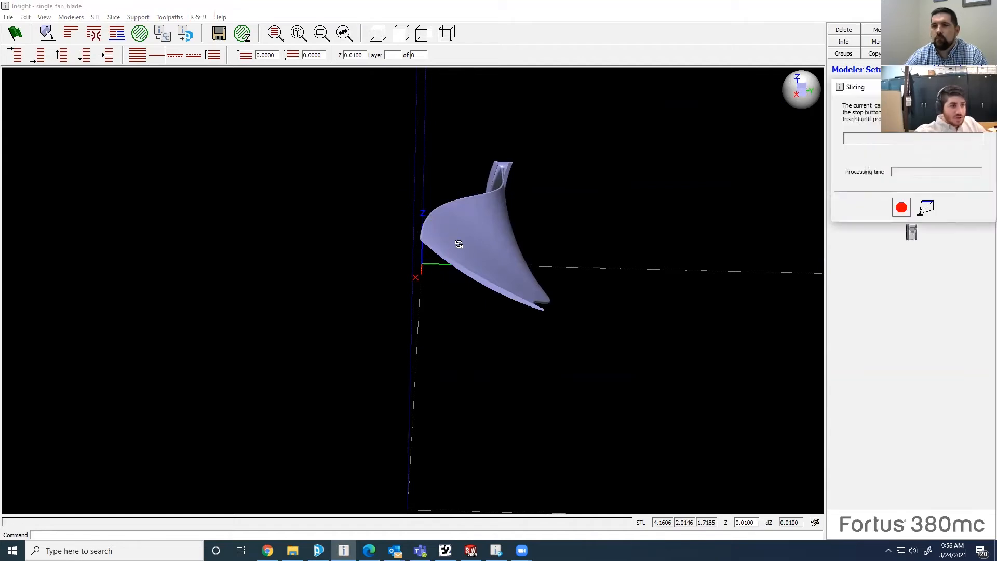
key(alt+u)
key(Down)
key(Down)
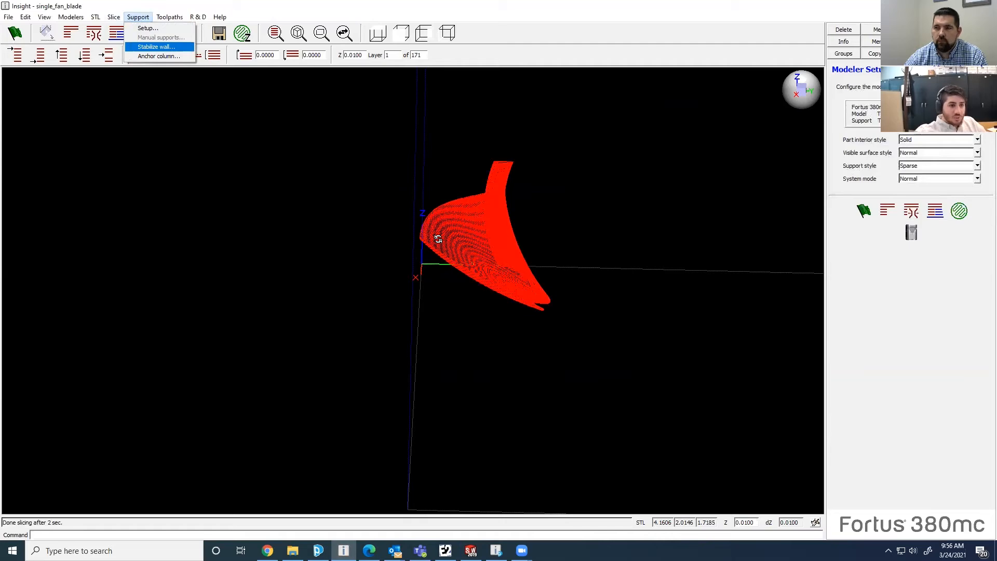
key(Return)
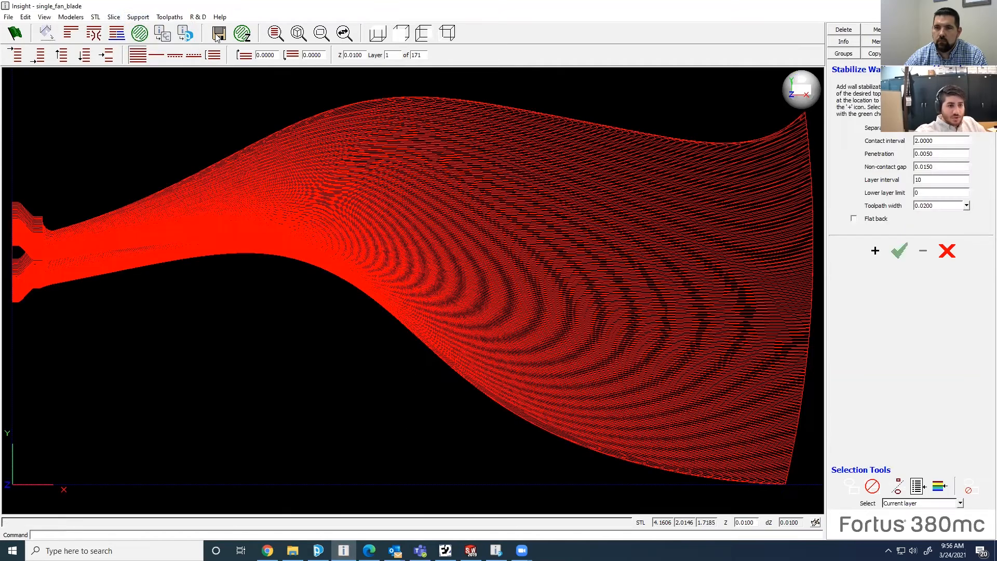
- Display only the current layer and step up through the sliced blade to layer 86 at Z 0.8600
click(38, 55)
middle_drag(190, 116, 191, 118)
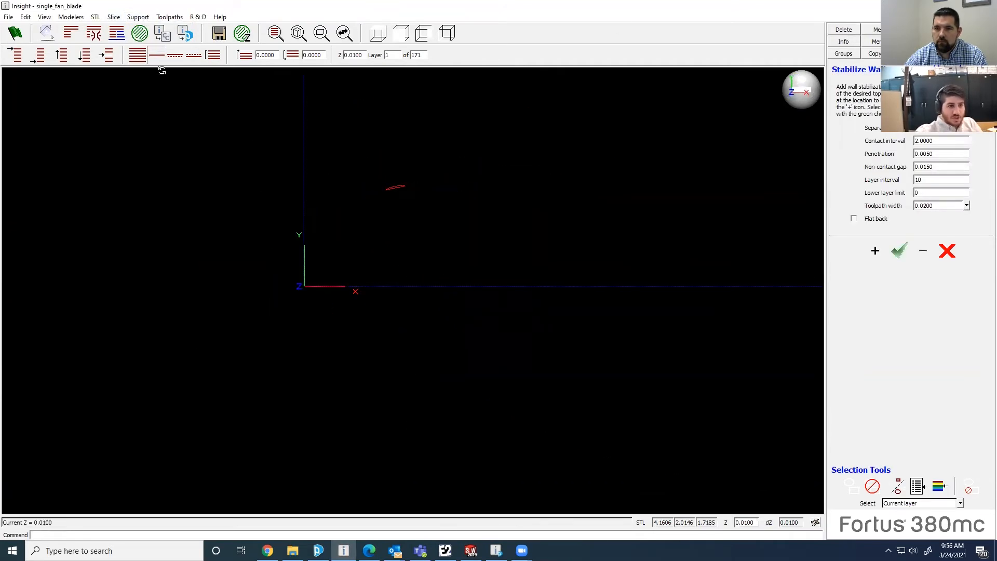
key(Page_Up)
key(Page_Up)
key(Page_Up)
key(Page_Up)
key(Page_Up)
key(Page_Up)
key(Page_Up)
key(Page_Up)
key(Page_Up)
key(Page_Up)
key(Page_Up)
key(Page_Up)
key(Page_Up)
key(Page_Up)
key(Page_Up)
key(Page_Up)
key(Page_Up)
key(Page_Up)
key(Page_Up)
key(Page_Up)
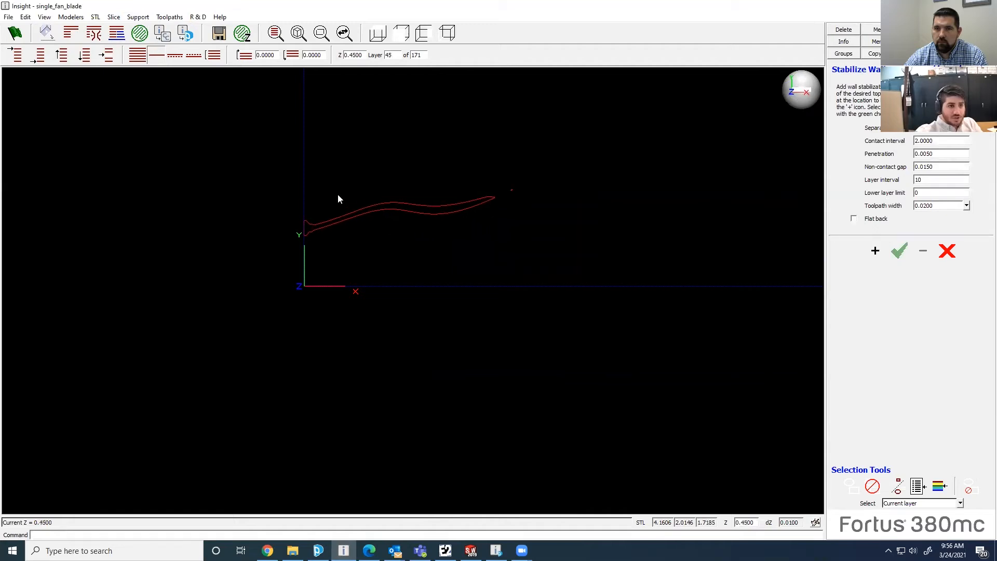
key(Page_Up)
key(Page_Up)
key(Page_Up)
key(Page_Up)
key(Page_Up)
key(Page_Up)
key(Page_Up)
key(Page_Up)
key(Page_Up)
key(Page_Up)
key(Page_Up)
key(Page_Up)
key(Page_Up)
key(Page_Up)
key(Page_Up)
key(Page_Up)
key(Page_Up)
key(Page_Up)
key(Page_Up)
key(Page_Up)
key(Page_Up)
key(Page_Up)
key(Page_Up)
key(Page_Up)
key(Page_Up)
key(Page_Up)
key(Page_Up)
key(Page_Up)
key(Page_Up)
key(Page_Up)
key(Page_Up)
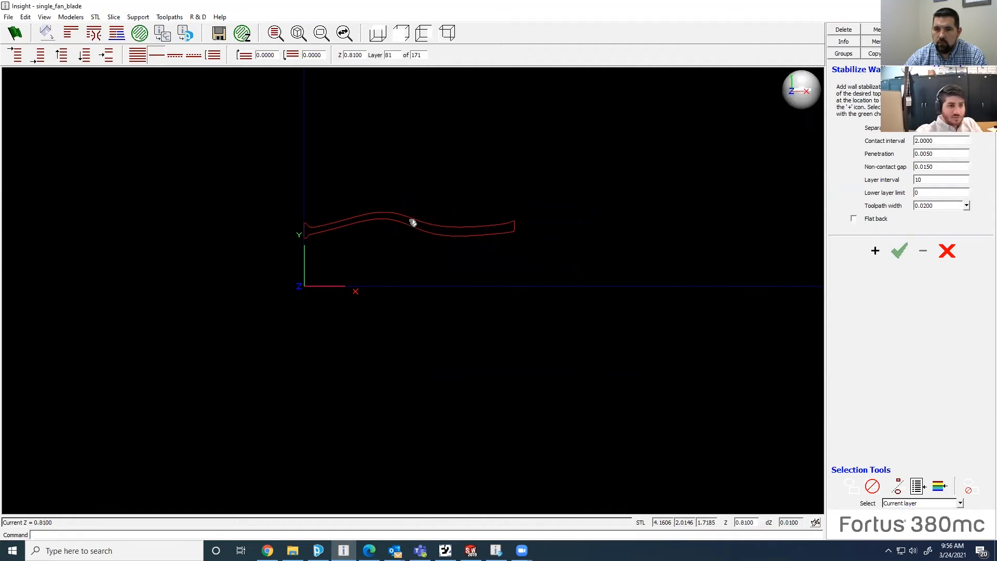
key(Page_Down)
key(Page_Down)
key(Page_Down)
key(Page_Down)
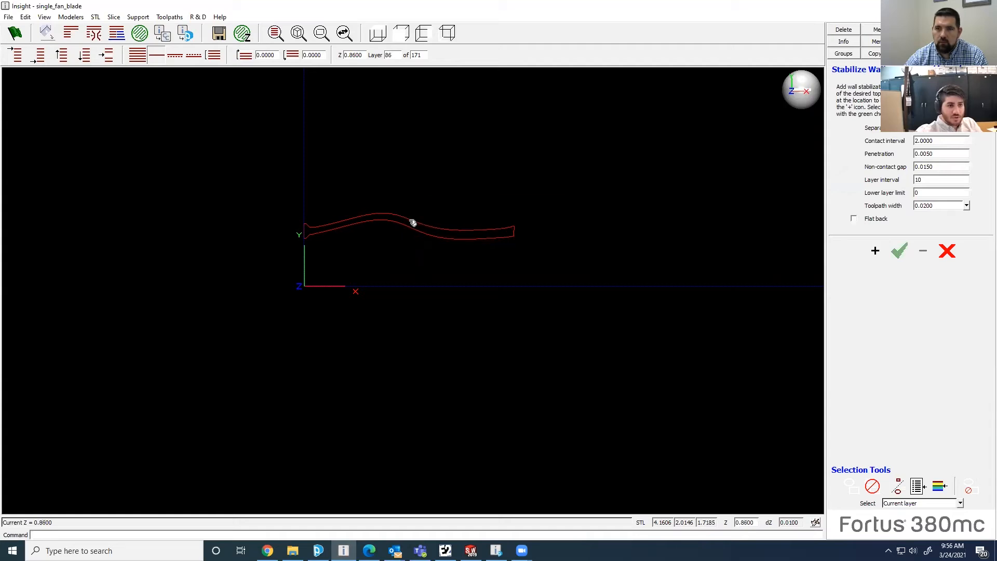
- Add a stabilizer wall along the layer 86 curve's underside, from mid-blade to near the tip, keeping the default settings
click(494, 238)
click(326, 234)
click(404, 224)
click(876, 251)
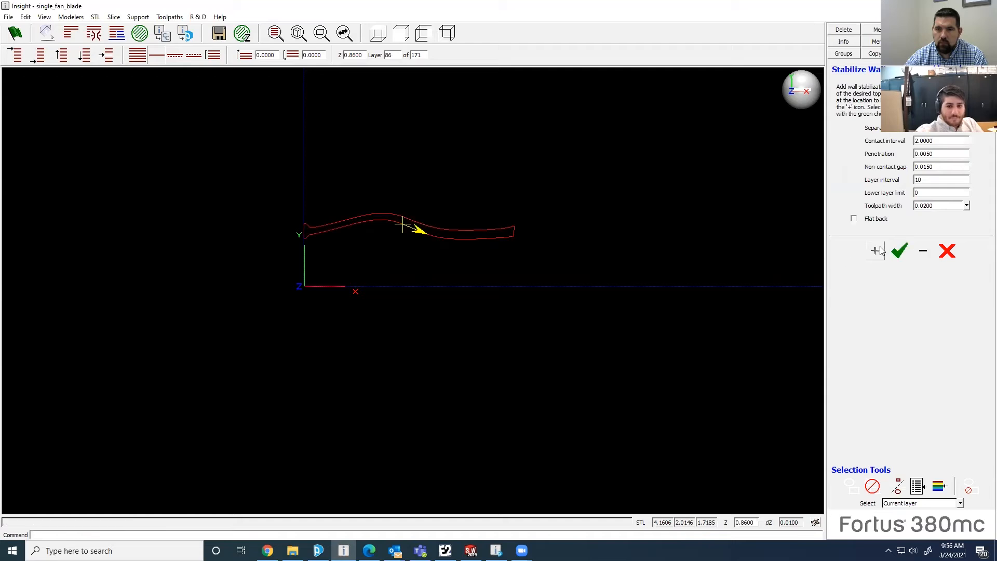
click(503, 238)
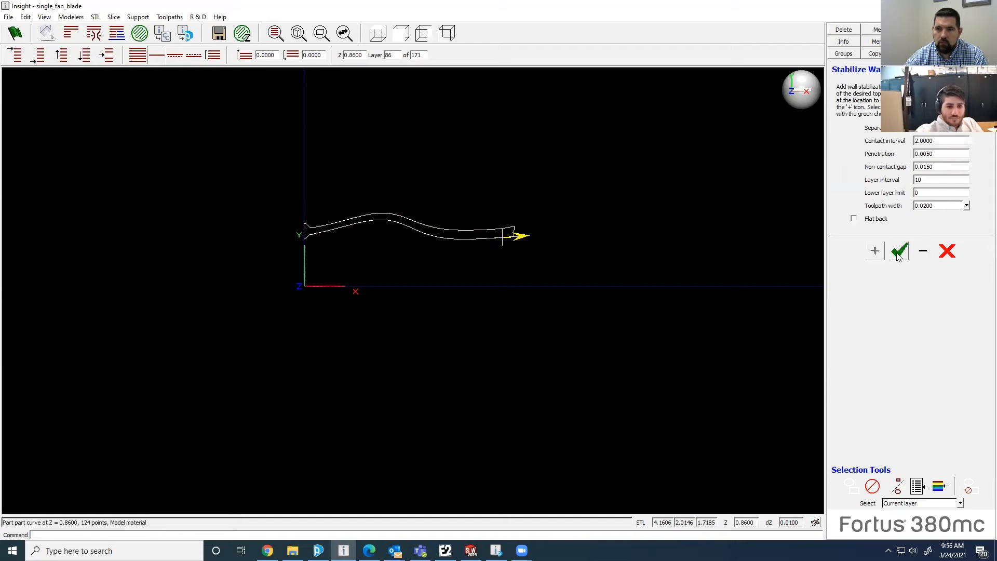
click(899, 253)
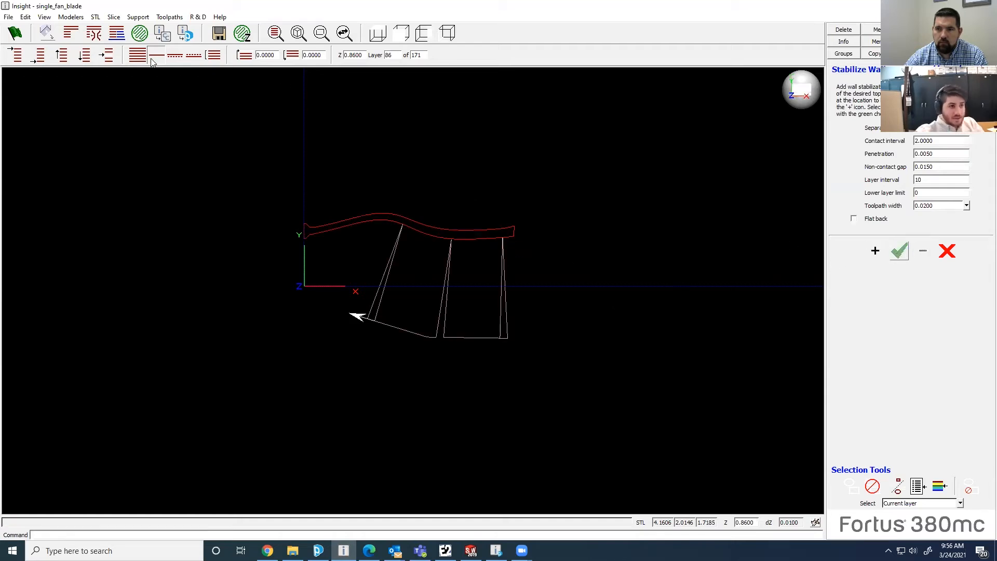
- Examine the stabilizer walls and their contact points with the blade across all layers from several angles
click(138, 56)
middle_drag(318, 169, 368, 98)
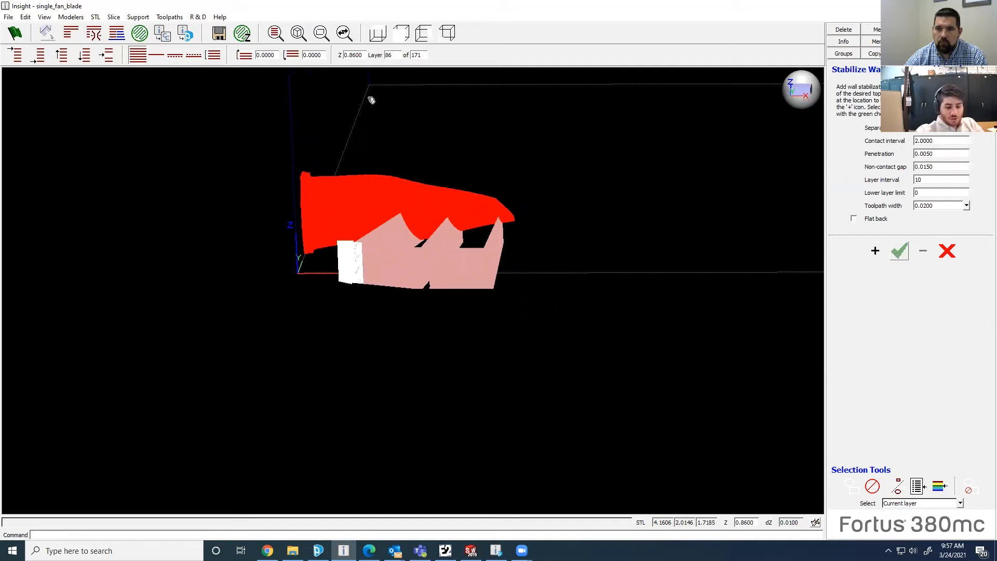
scroll(453, 195, down, 5)
scroll(476, 253, up, 5)
scroll(426, 147, down, 4)
middle_drag(427, 148, 312, 107)
scroll(437, 111, up, 7)
scroll(311, 87, up, 5)
scroll(312, 87, up, 1)
scroll(221, 271, down, 8)
scroll(311, 244, up, 5)
mouse_move(208, 209)
middle_down()
mouse_move(321, 241)
mouse_move(190, 204)
middle_up()
scroll(190, 205, down, 5)
scroll(213, 202, up, 3)
scroll(213, 202, up, 3)
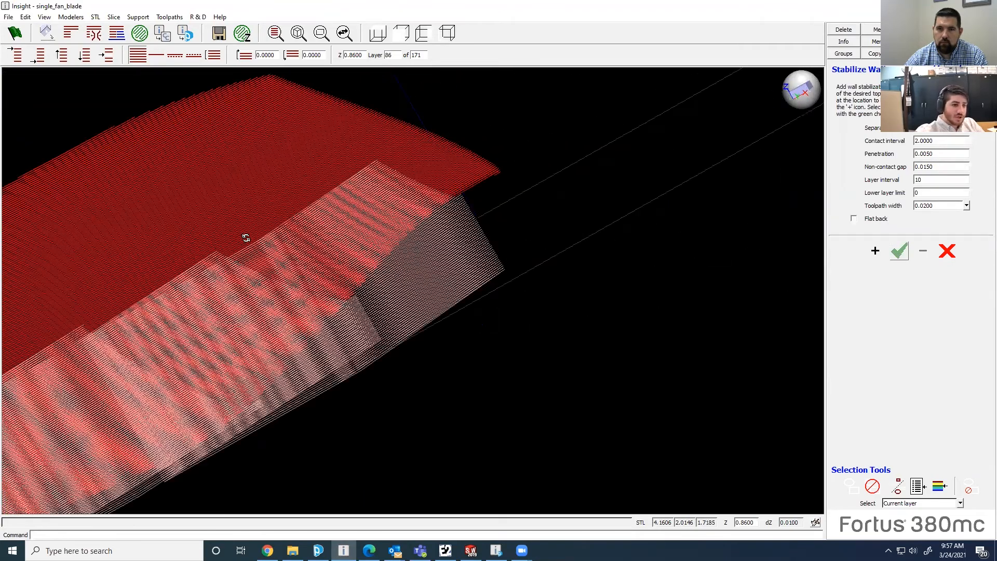
scroll(302, 323, up, 2)
middle_drag(303, 323, 281, 321)
scroll(438, 294, up, 3)
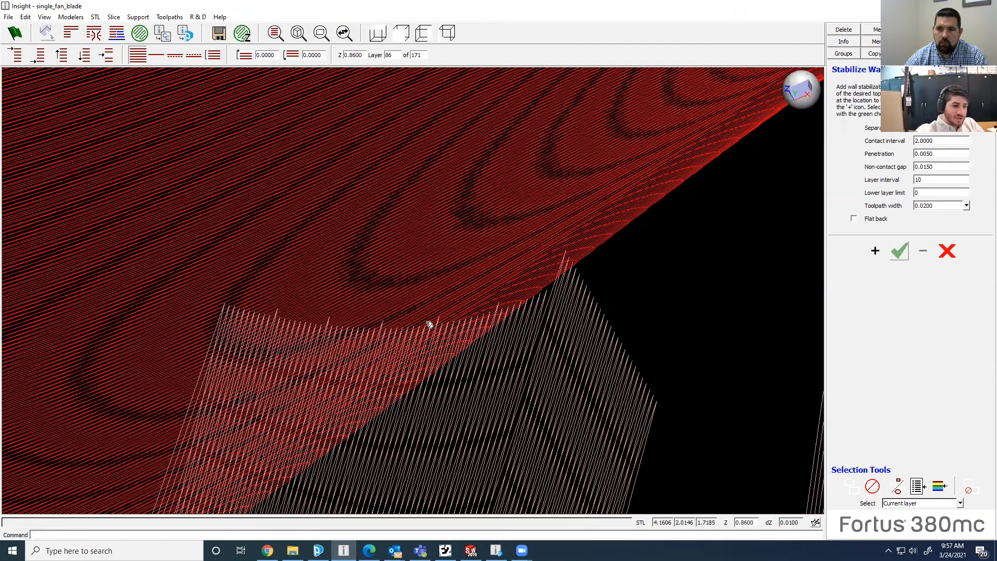
scroll(496, 297, down, 3)
middle_drag(523, 301, 596, 291)
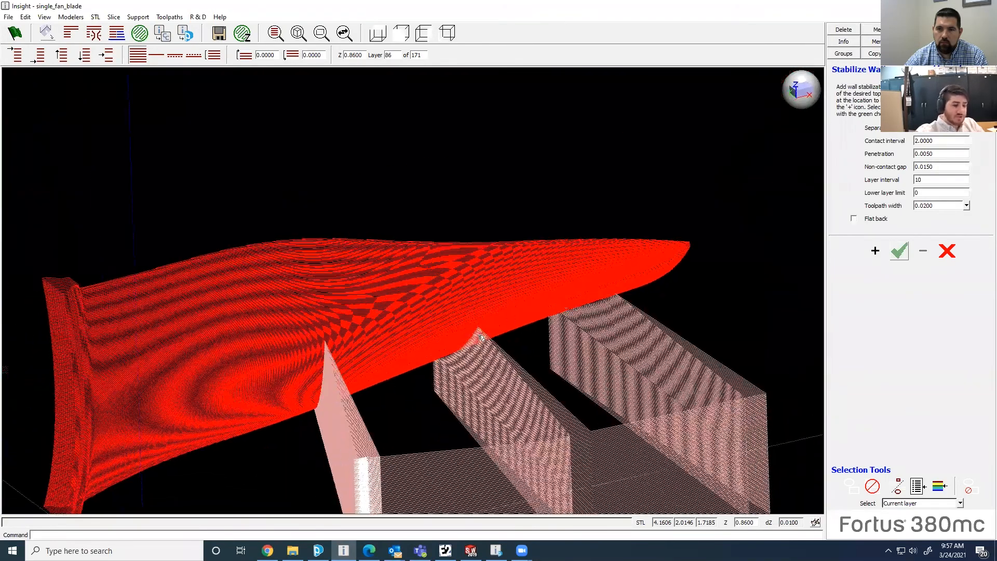
scroll(595, 291, down, 3)
middle_drag(528, 345, 293, 201)
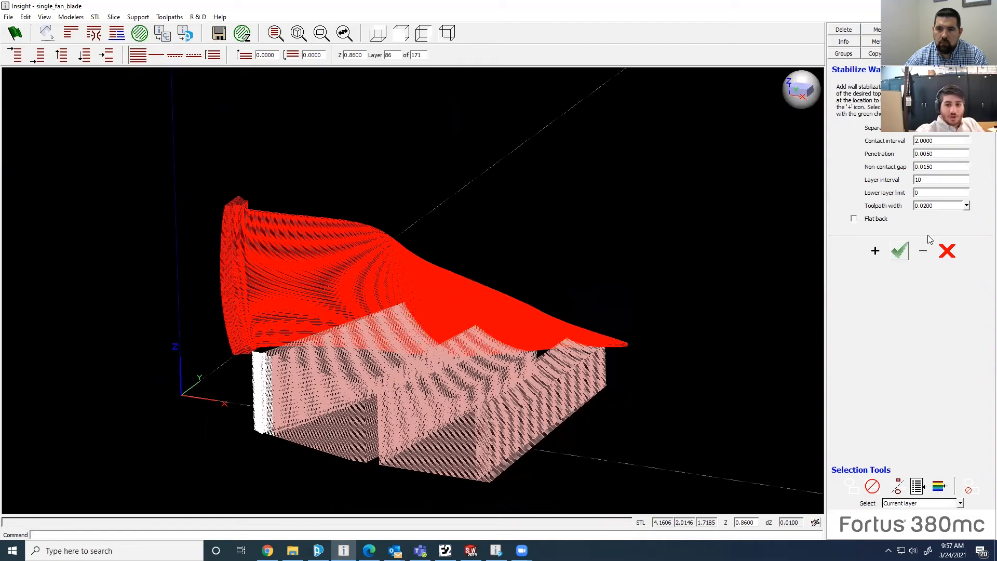
- Generate the supports and toolpaths for the stabilized fan blade and display all layers
click(900, 251)
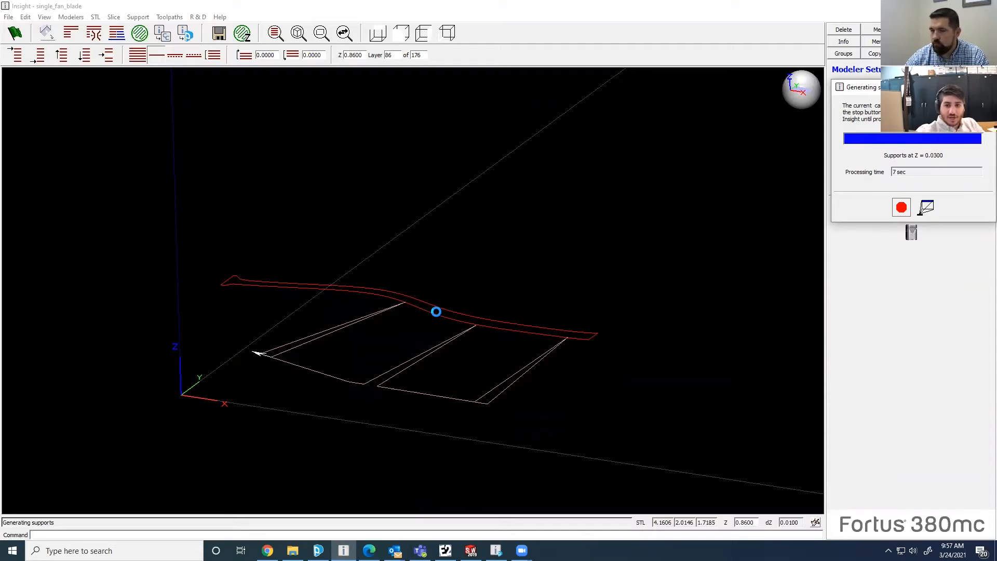
middle_drag(527, 348, 416, 373)
click(960, 211)
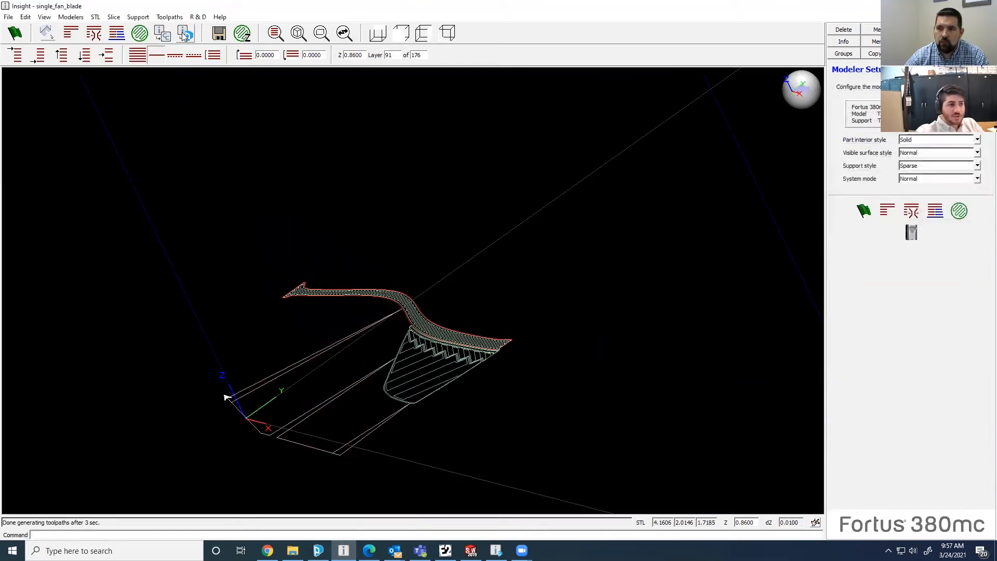
middle_drag(444, 239, 451, 220)
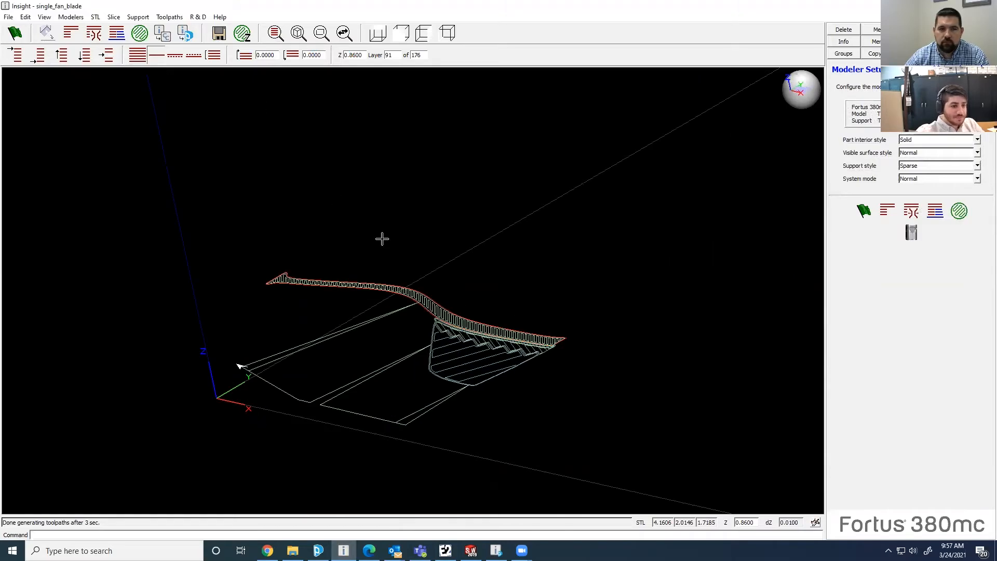
click(138, 56)
middle_drag(466, 347, 521, 324)
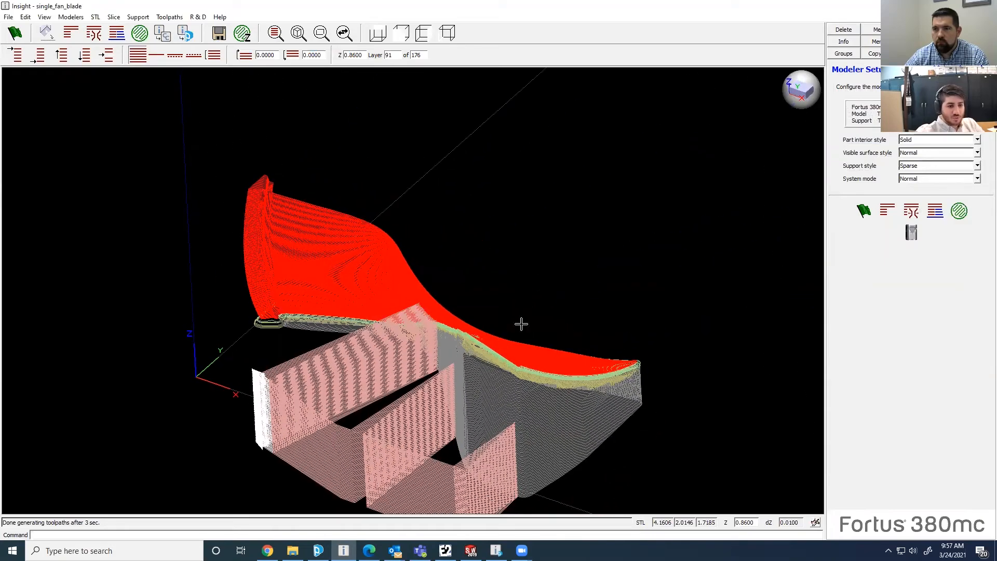
middle_drag(584, 362, 728, 333)
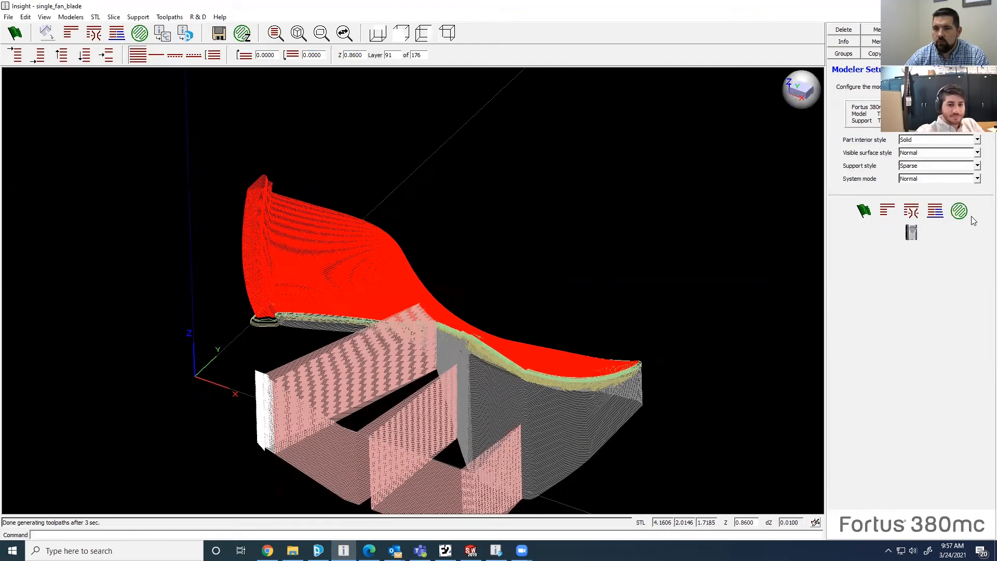
- Bring single_fan_blade.cmb into a new GrabCAD Print project without saving the current project, and select the part on the tray
click(960, 212)
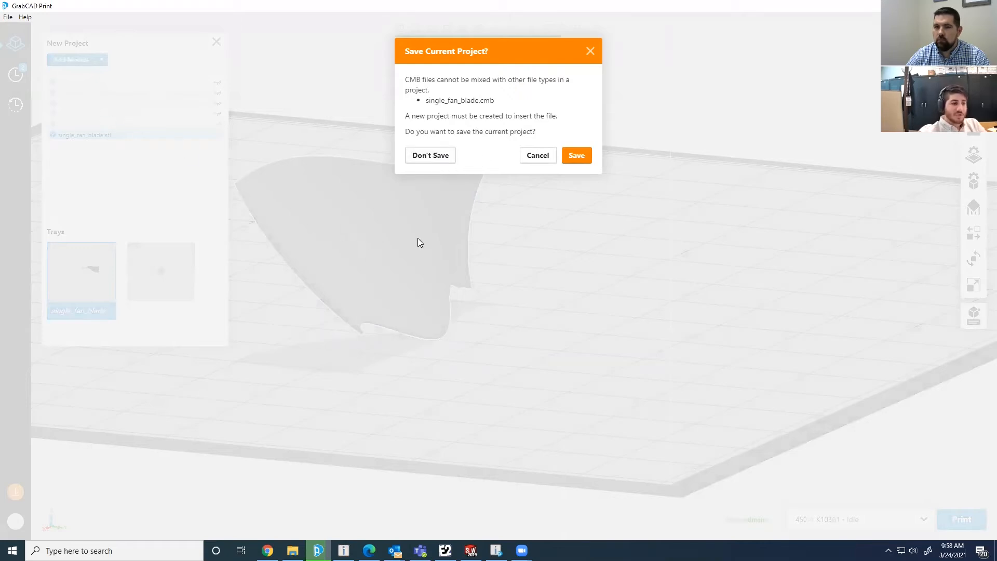
click(438, 159)
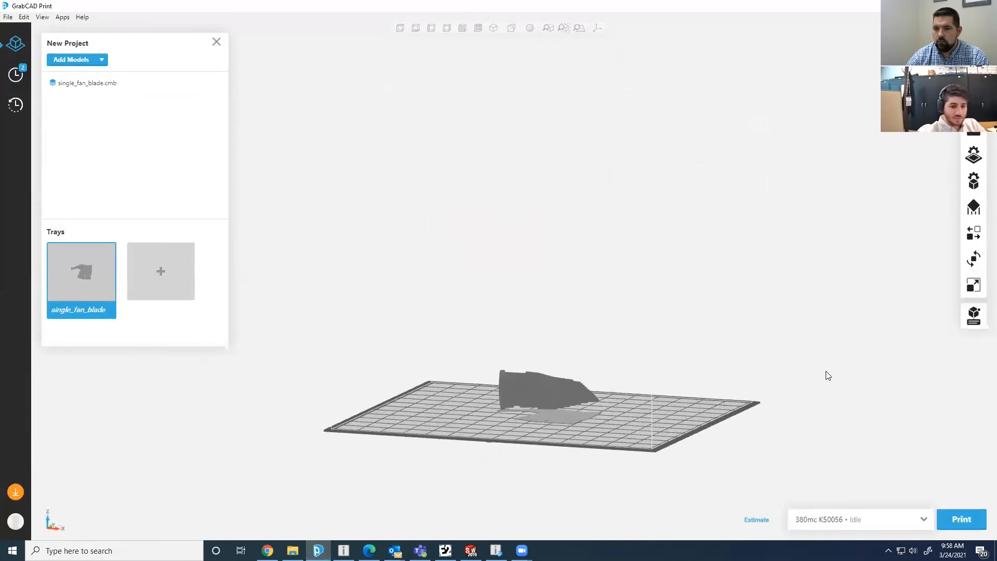
click(521, 393)
scroll(538, 403, up, 5)
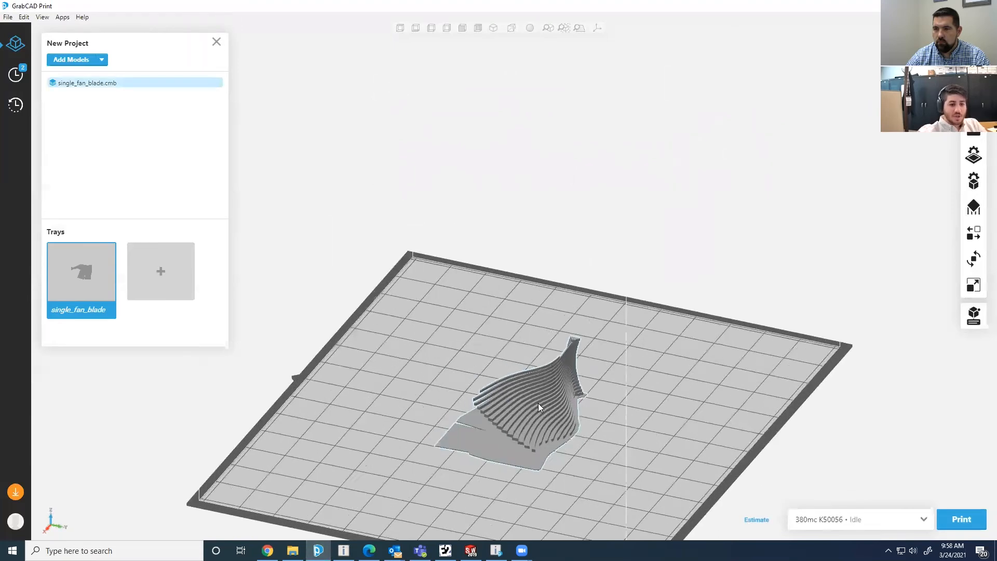
middle_drag(552, 416, 573, 300)
right_drag(573, 301, 489, 266)
scroll(489, 283, up, 2)
- Open the fan blade's slice preview and step down through its single layers to layer 75, examining model and support material
click(974, 100)
right_drag(721, 139, 707, 150)
right_drag(603, 193, 653, 202)
key(Down)
middle_drag(505, 246, 500, 242)
key(Down)
key(Down)
key(Down)
key(Down)
key(Down)
key(Down)
key(Down)
key(Down)
key(Down)
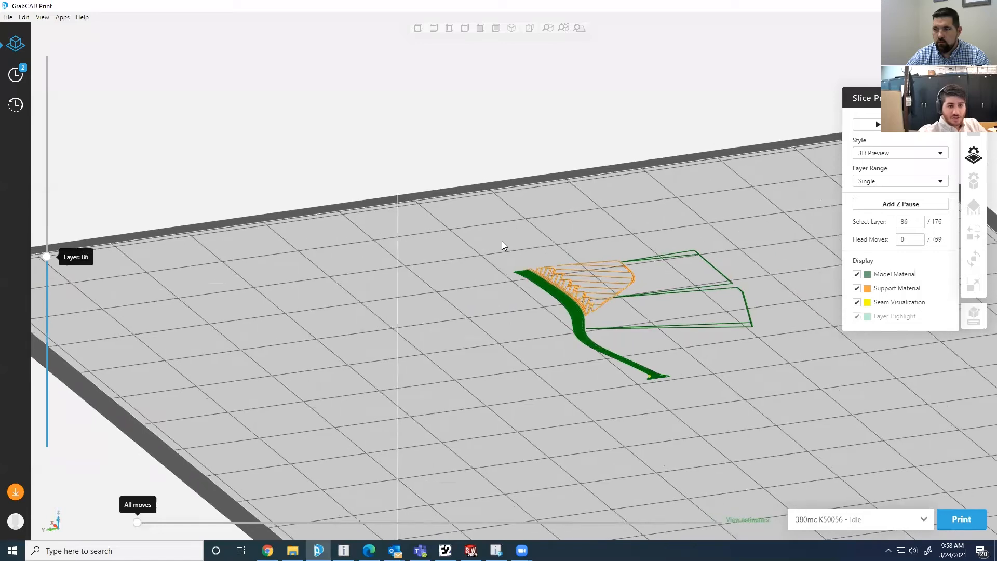
key(Down)
key(Down)
key(Down)
key(Down)
key(Down)
key(Down)
key(Down)
key(Down)
key(Down)
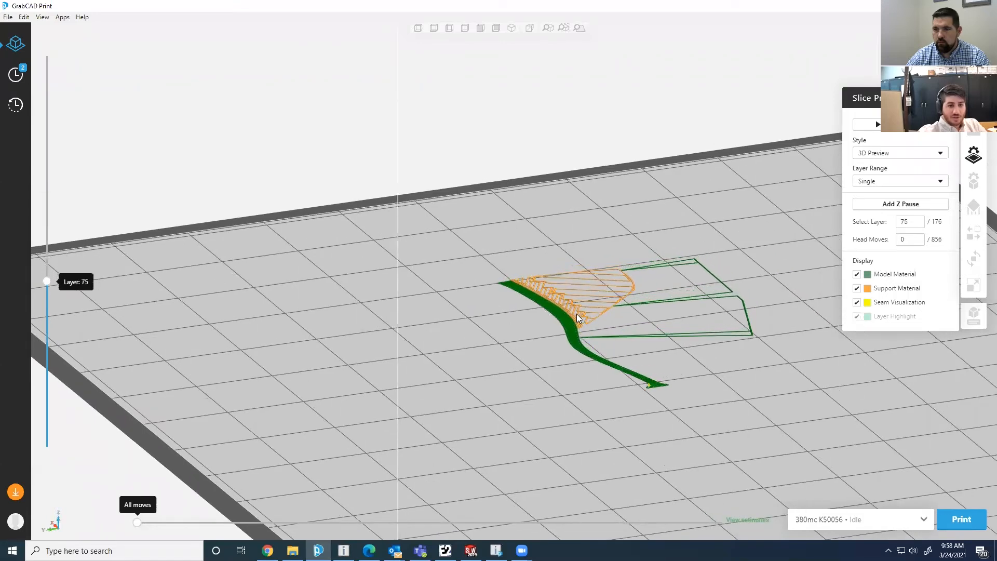
- Set the slice preview's layer range to All Layers
right_drag(576, 324, 587, 342)
click(886, 183)
click(886, 194)
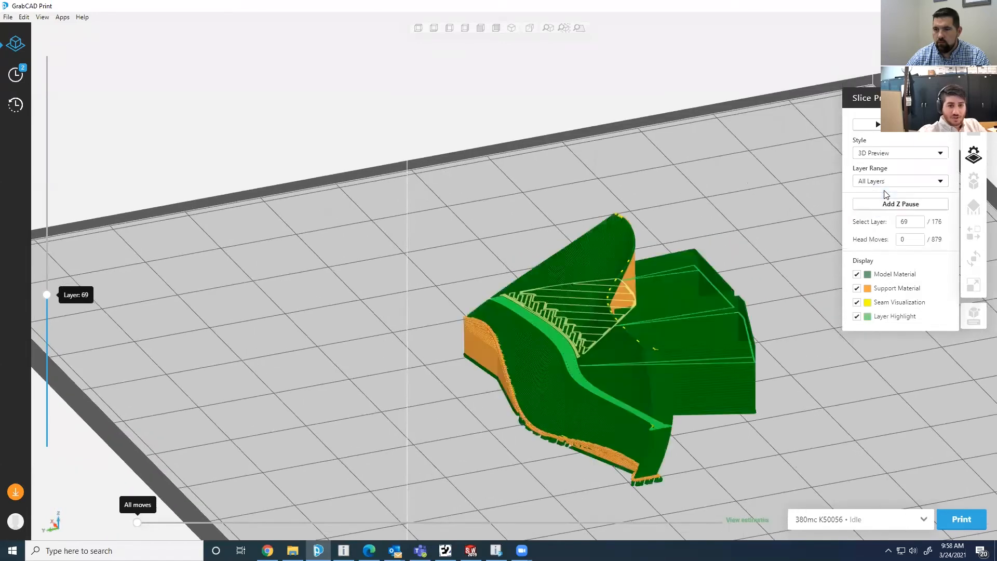
- Examine the fan blade's model material, supports and stabilizer walls from several sides in the all-layers slice preview
right_drag(613, 275, 446, 269)
right_drag(569, 262, 544, 244)
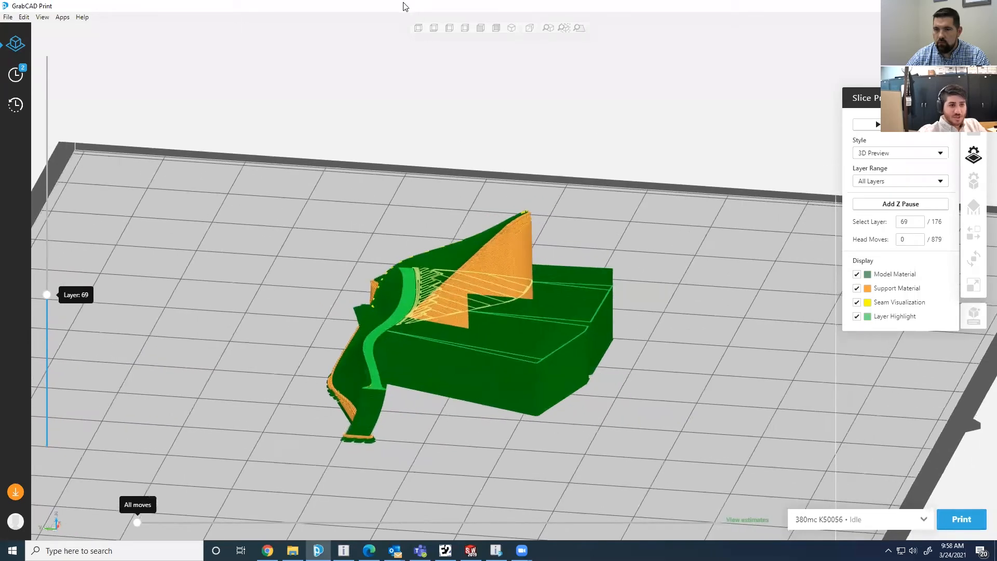
right_drag(819, 87, 793, 231)
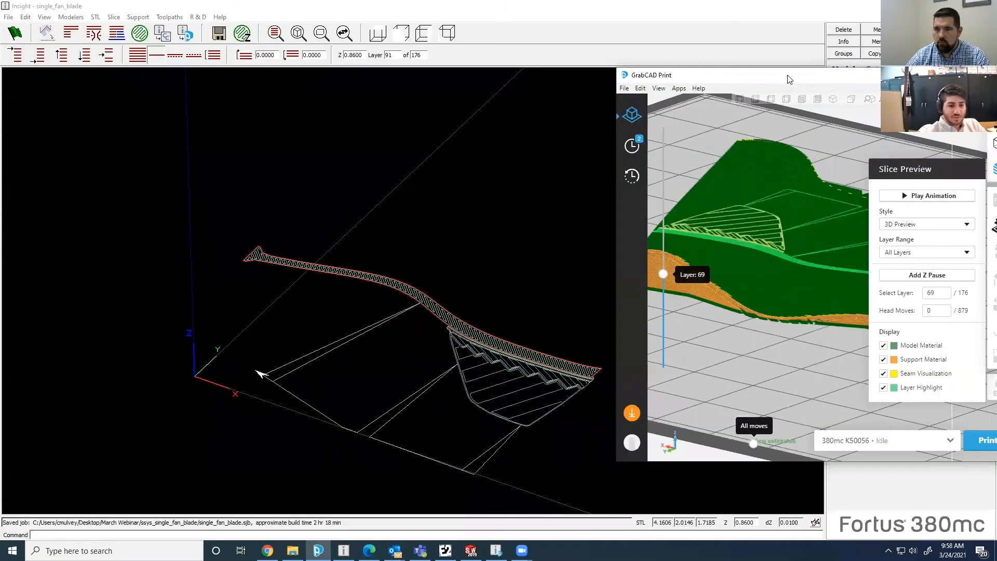
drag(640, 75, 640, 1)
right_drag(598, 145, 512, 136)
middle_drag(513, 136, 557, 147)
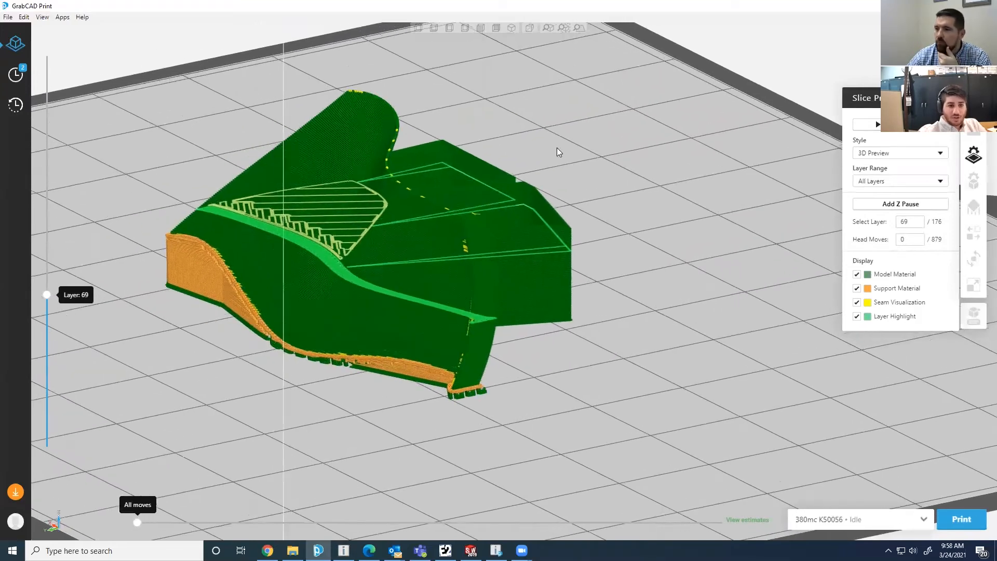
right_drag(574, 179, 799, 199)
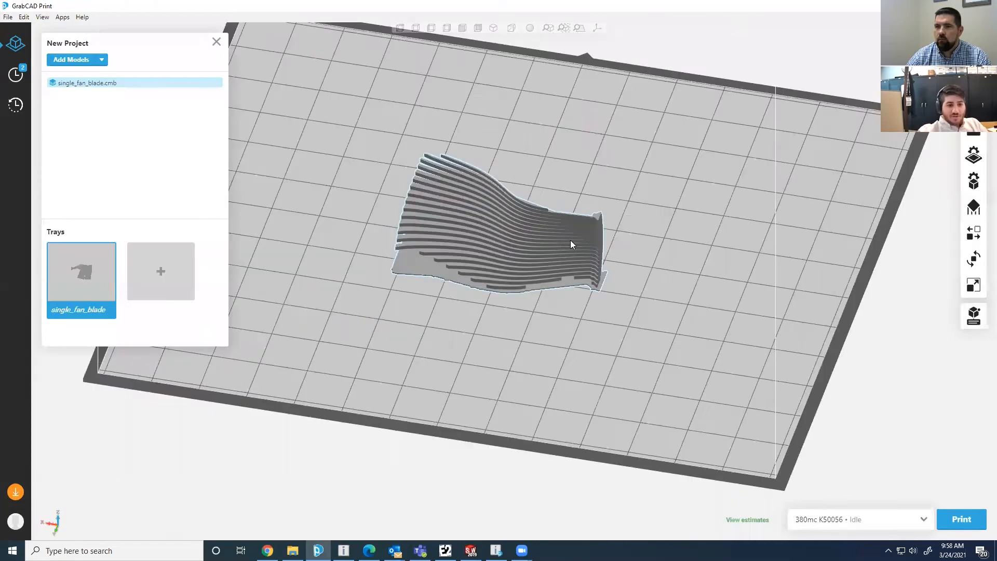
- Send the fan blade tray to the 380mc K50056 and check the queued job's details in the print schedule
right_drag(570, 241, 481, 66)
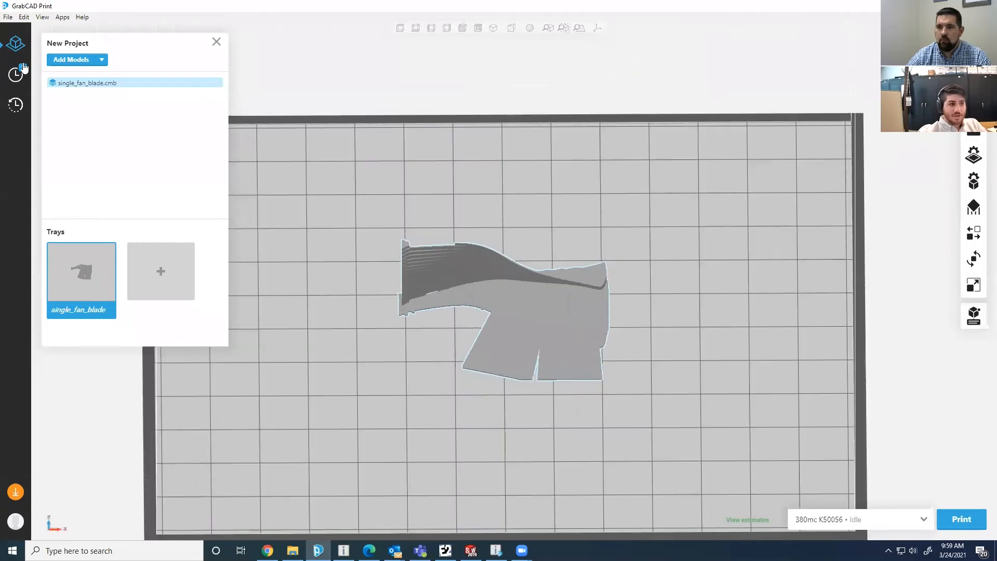
click(16, 74)
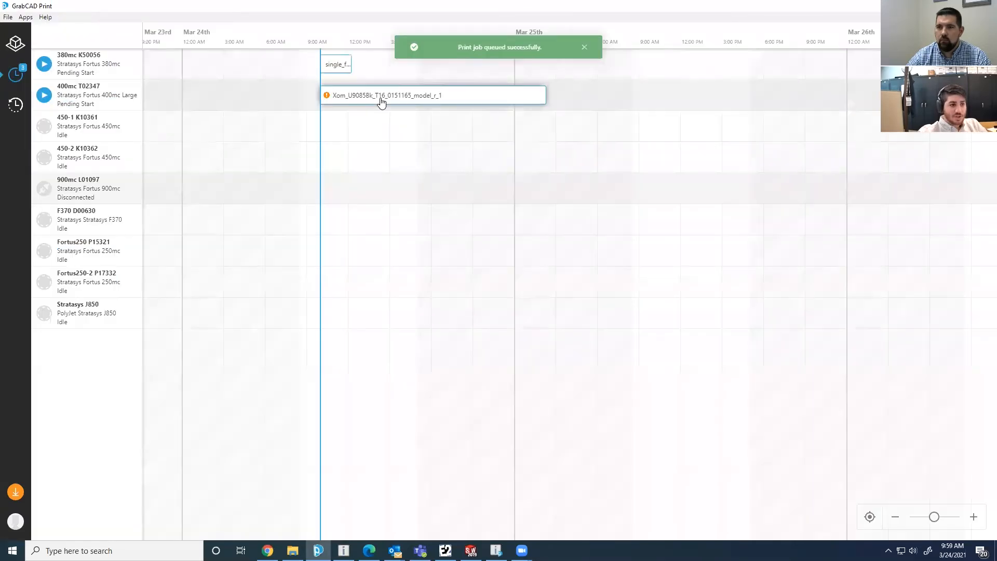
click(344, 65)
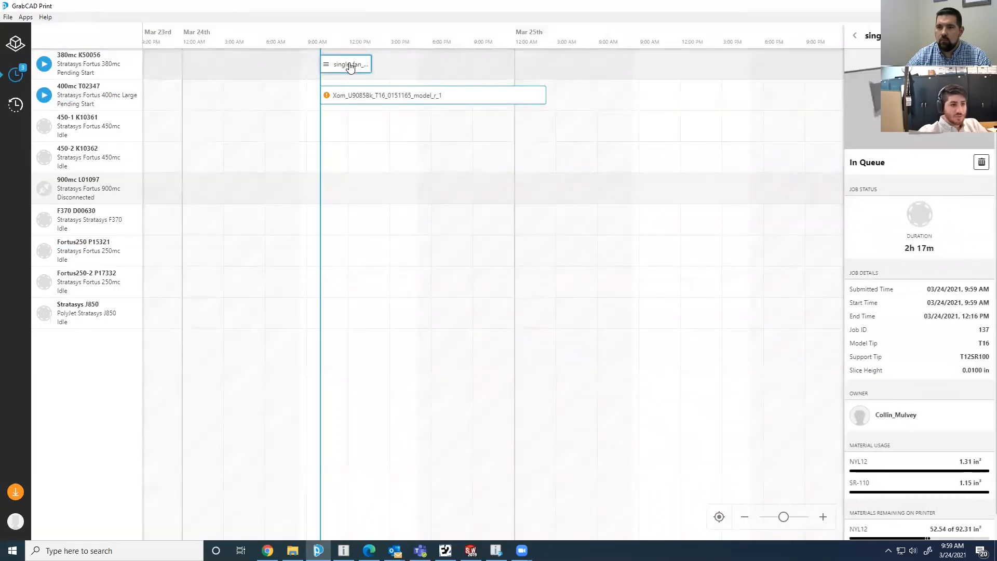
click(14, 44)
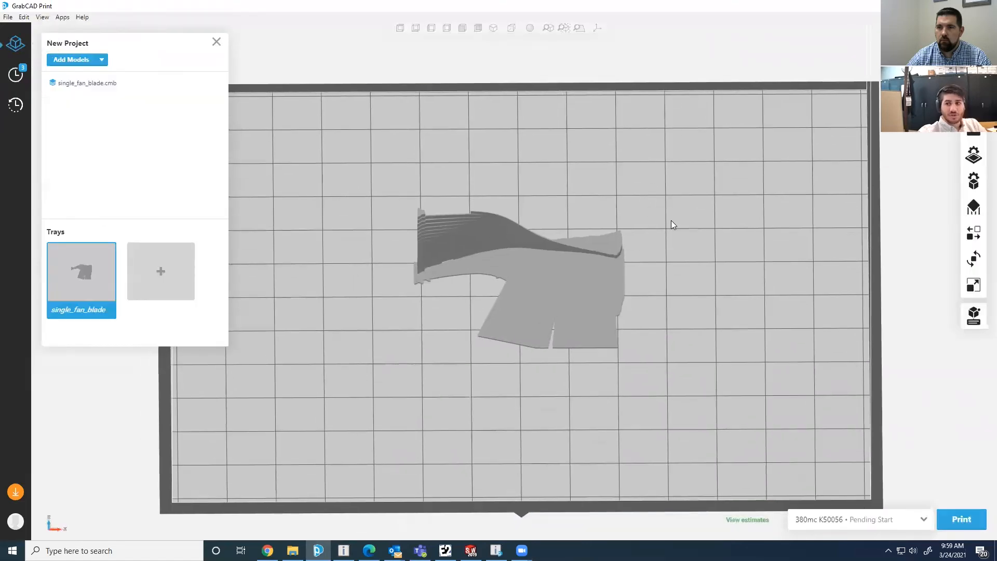
- View the tray's print estimates and examine the fan blade's supports and stabilizer walls closely in the slice preview
click(748, 520)
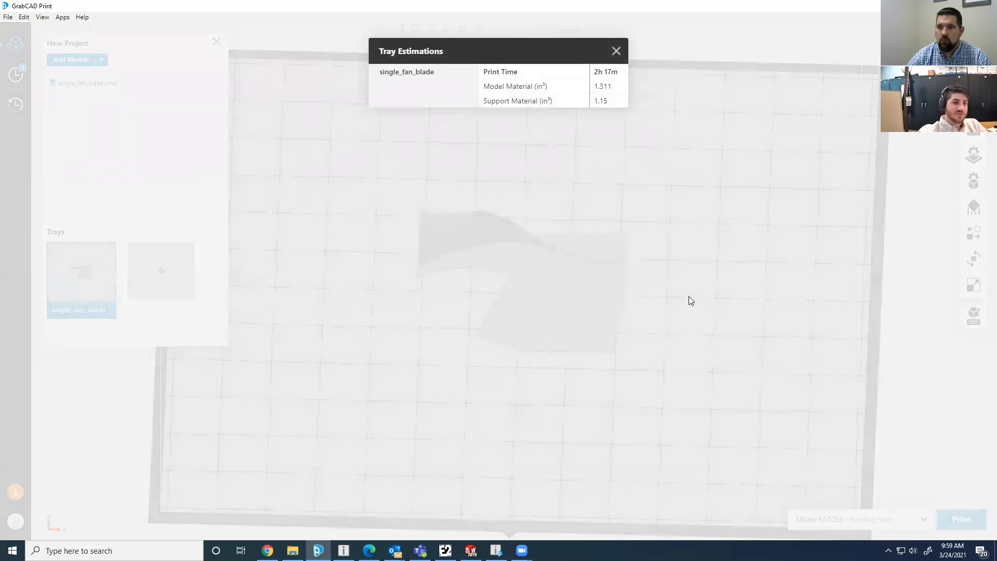
click(648, 304)
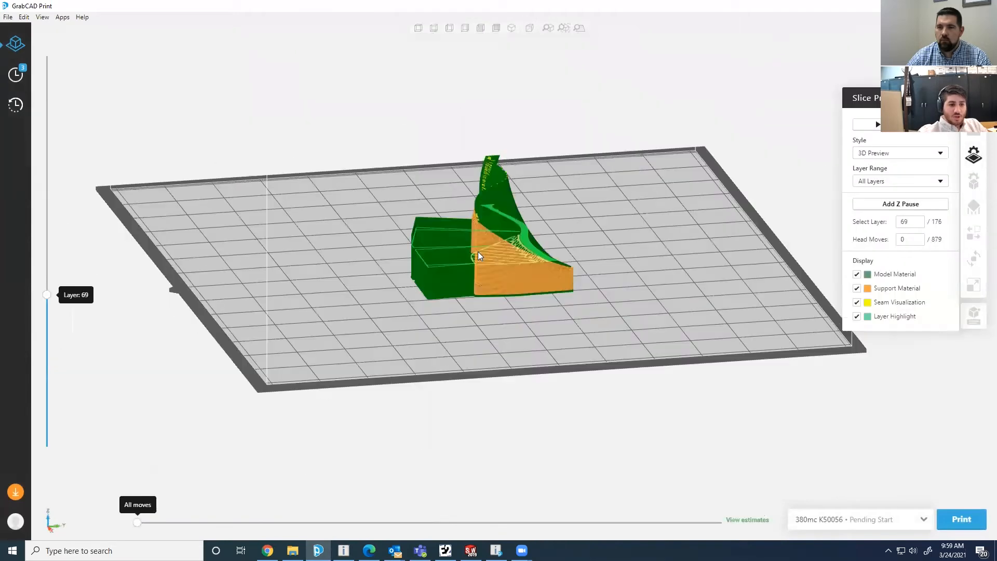
middle_drag(478, 252, 603, 239)
scroll(532, 310, up, 4)
scroll(584, 284, down, 2)
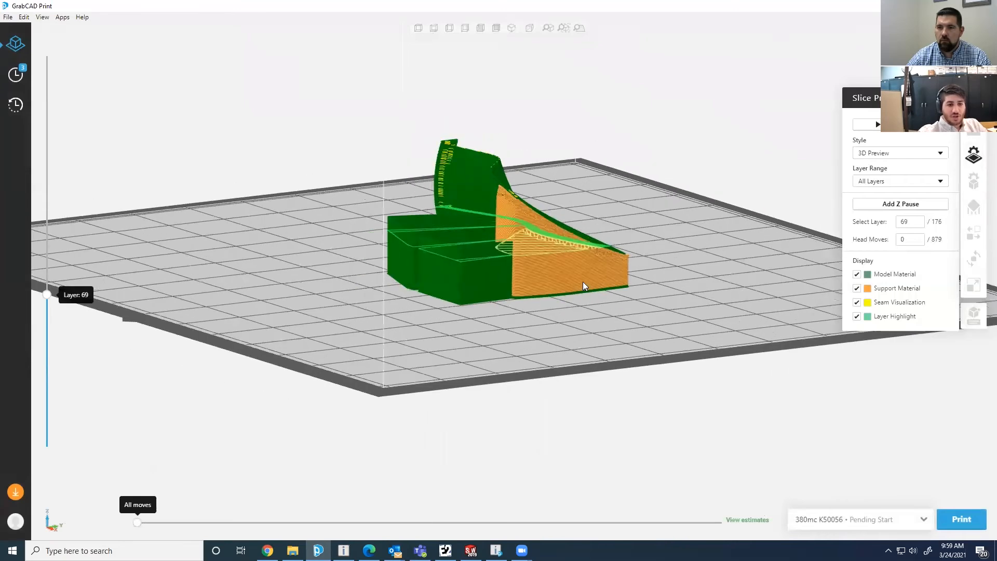
scroll(530, 245, up, 3)
middle_drag(503, 242, 411, 207)
middle_drag(489, 167, 456, 289)
scroll(487, 267, down, 1)
middle_drag(313, 267, 229, 311)
scroll(558, 224, down, 3)
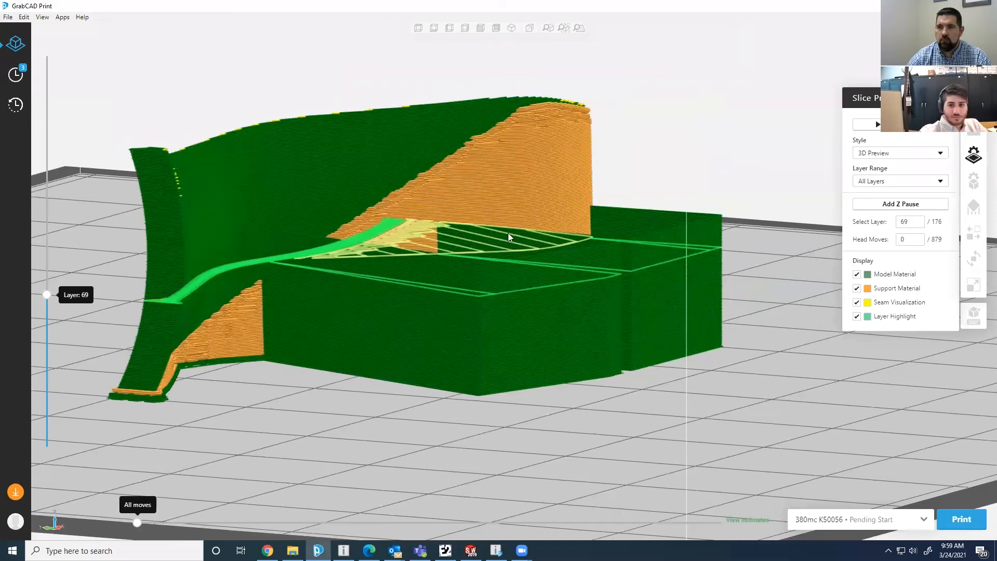
- Replace the fan blade on the tray with the model Filament_Cleaner_sibmaker.stl
key(Escape)
middle_drag(413, 251, 489, 260)
key(Delete)
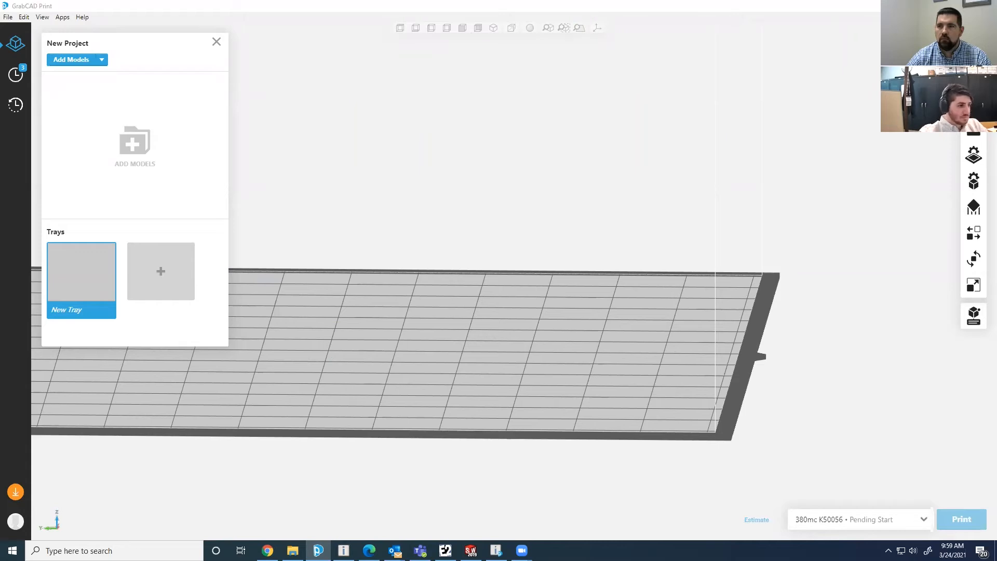
key(alt+Tab)
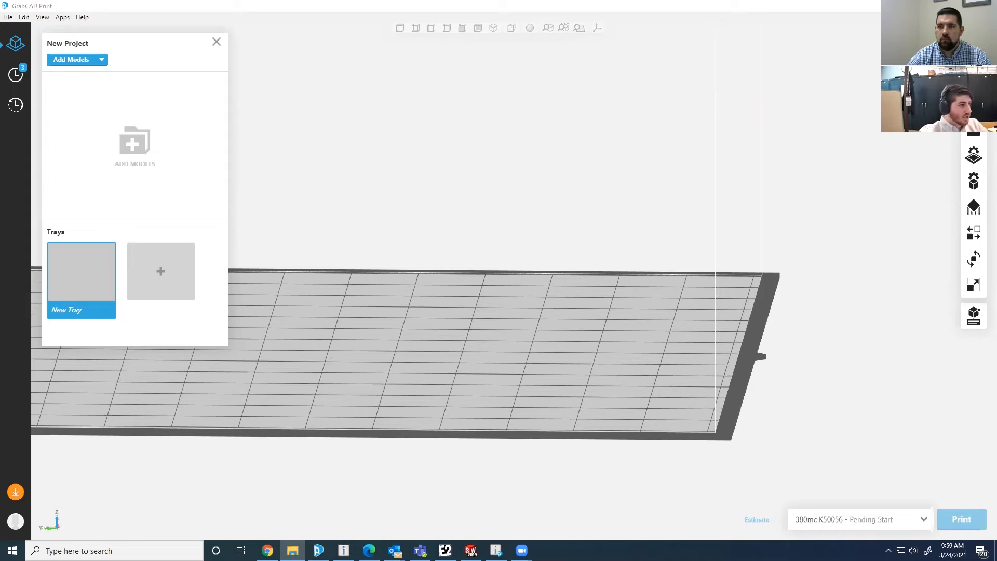
drag(72, 295, 379, 290)
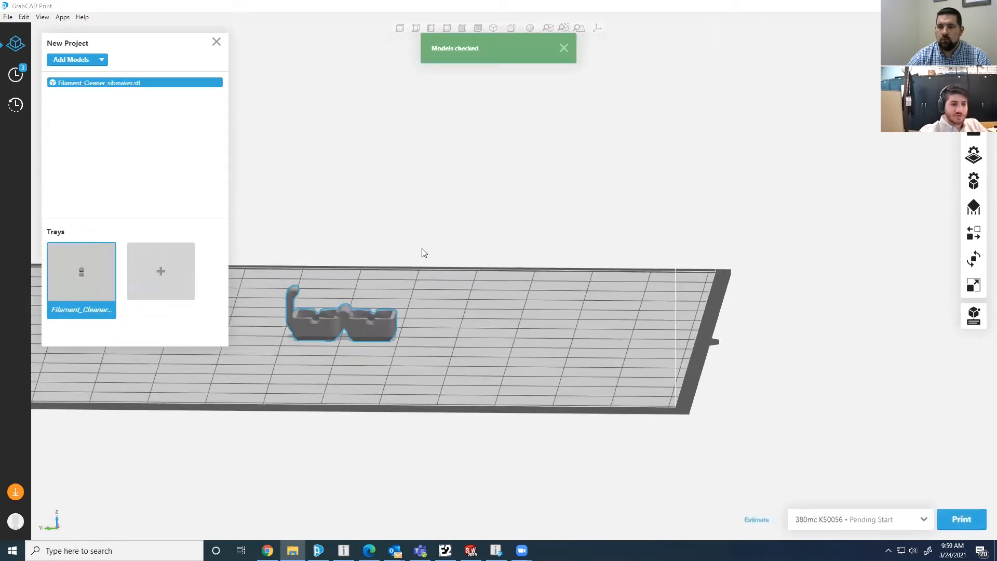
- Rotate the filament cleaner by -90° about X and by -90° about Y
click(971, 258)
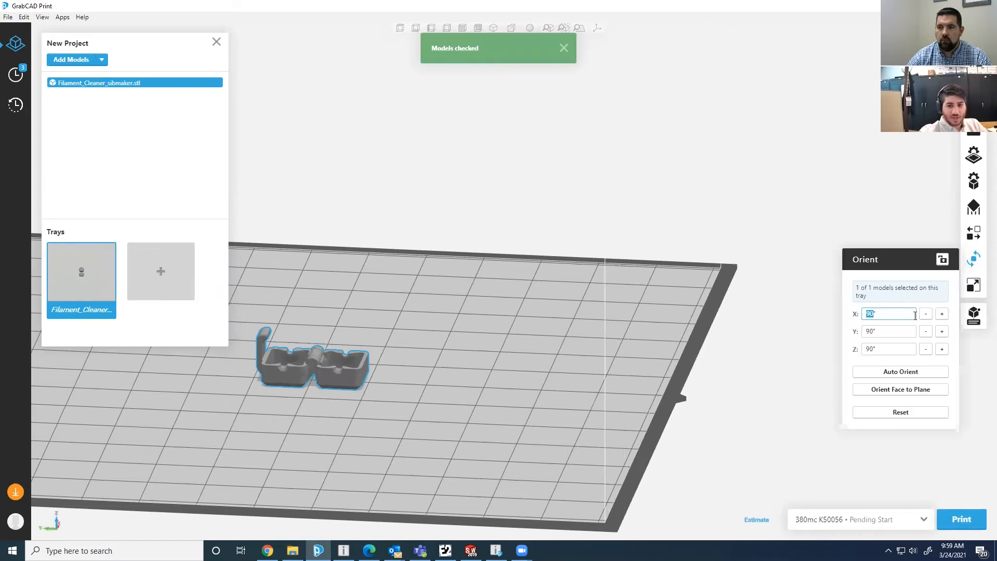
click(927, 314)
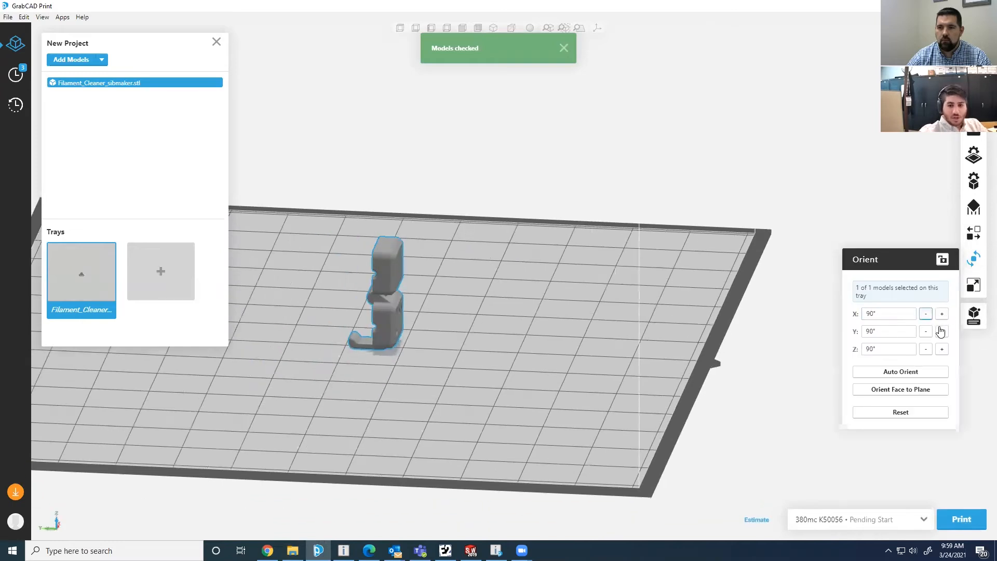
click(927, 333)
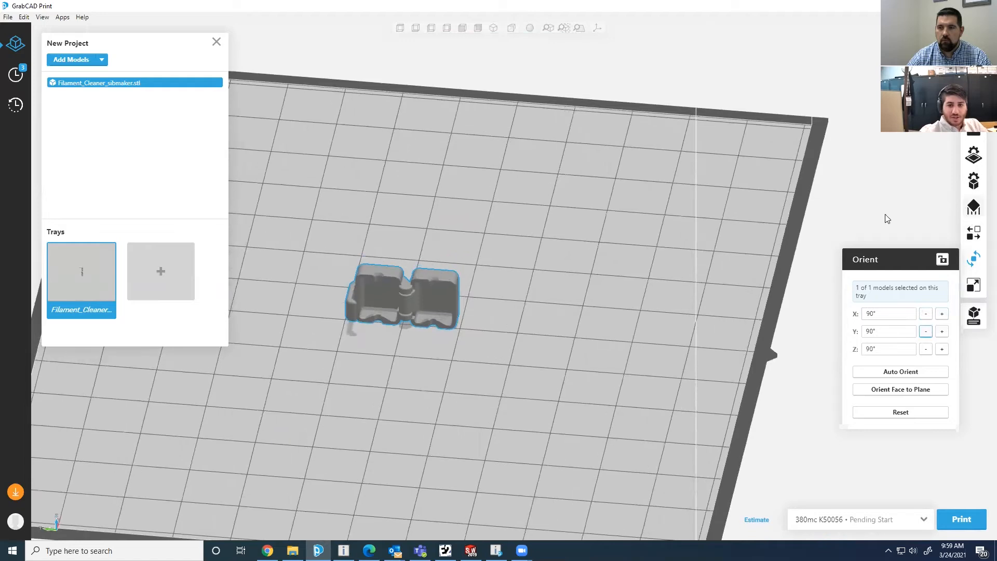
- Switch the printer from the 380mc to the 450-1 K10361 and set the tray's model material to ULTEM 1010
click(974, 155)
click(909, 216)
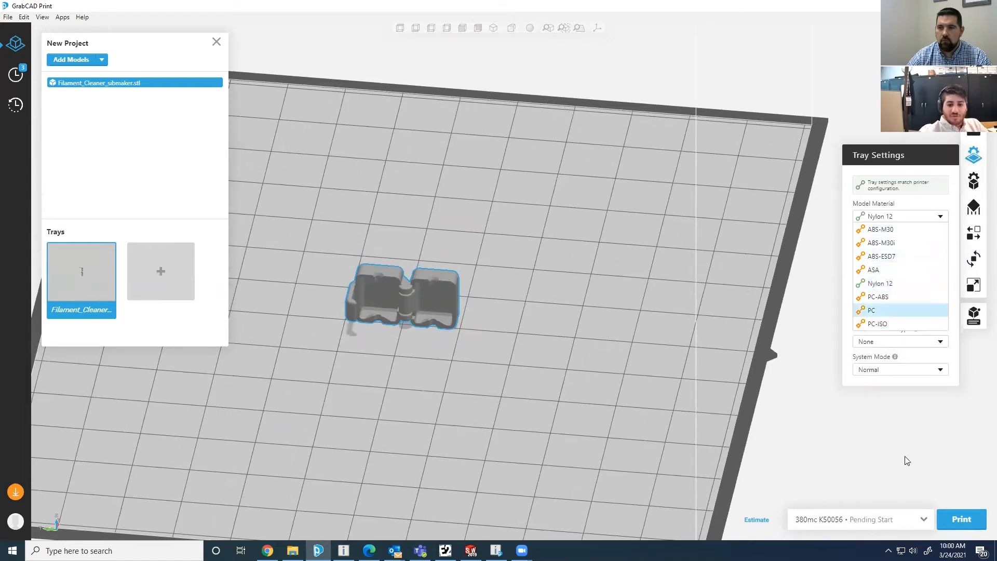
click(924, 519)
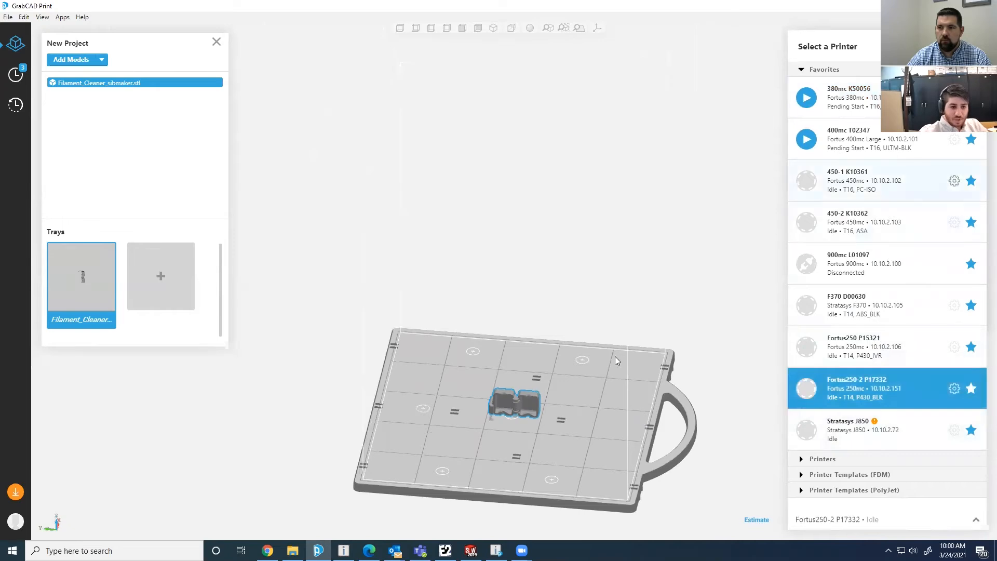
click(852, 182)
click(964, 155)
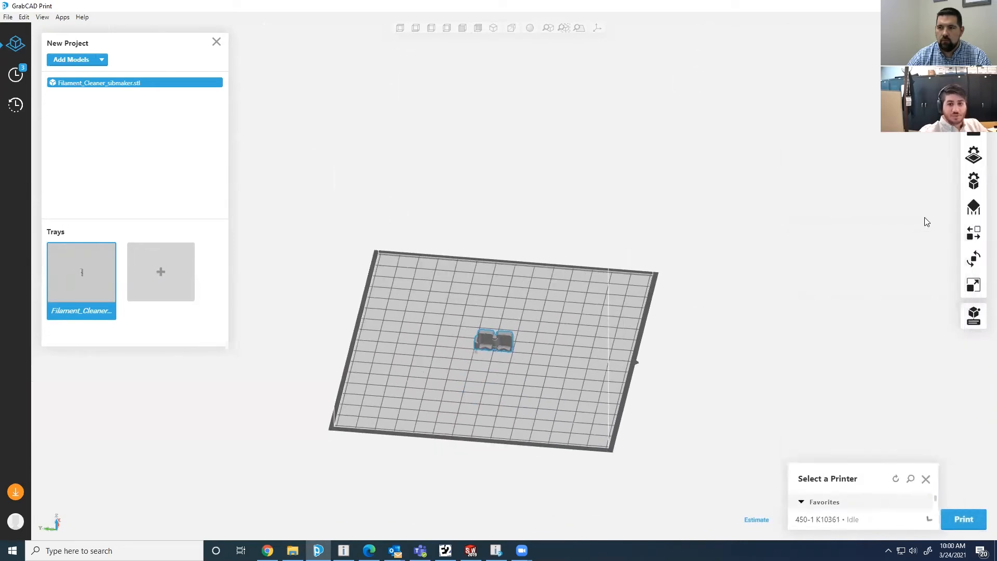
click(916, 217)
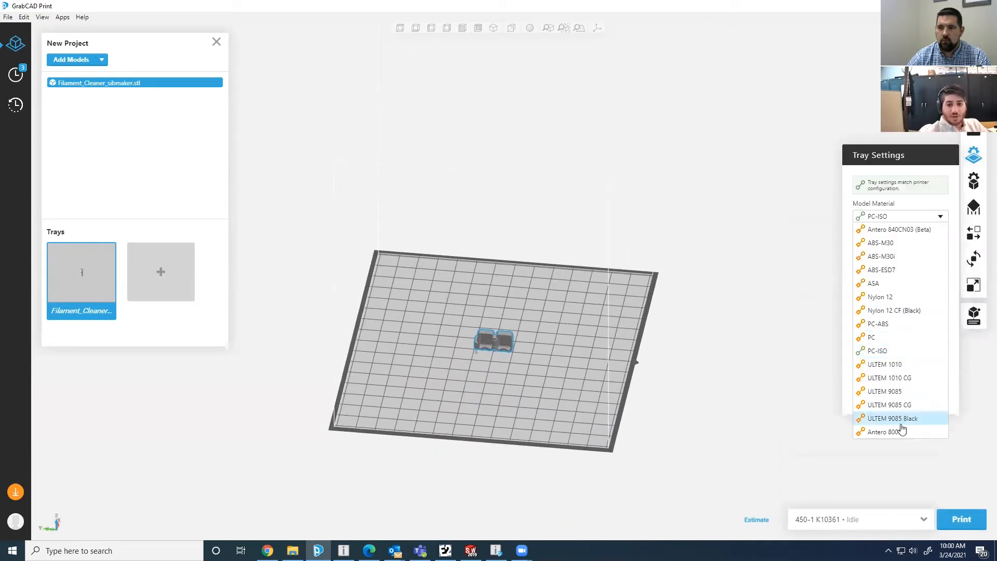
click(898, 367)
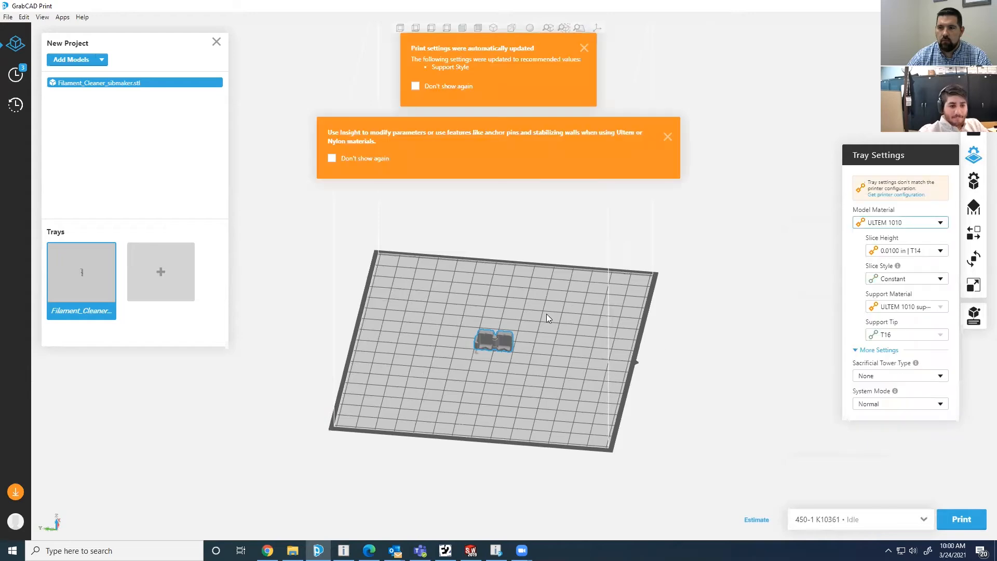
- Inspect the filament cleaner up close and dismiss the print settings and Insight notices
scroll(546, 314, up, 5)
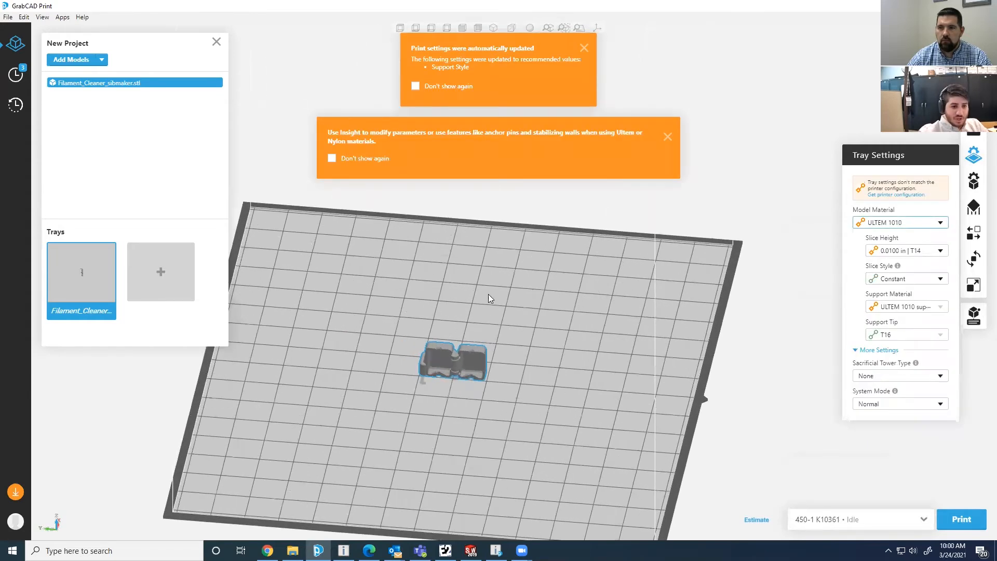
scroll(490, 295, up, 6)
scroll(409, 306, up, 3)
middle_drag(408, 307, 408, 308)
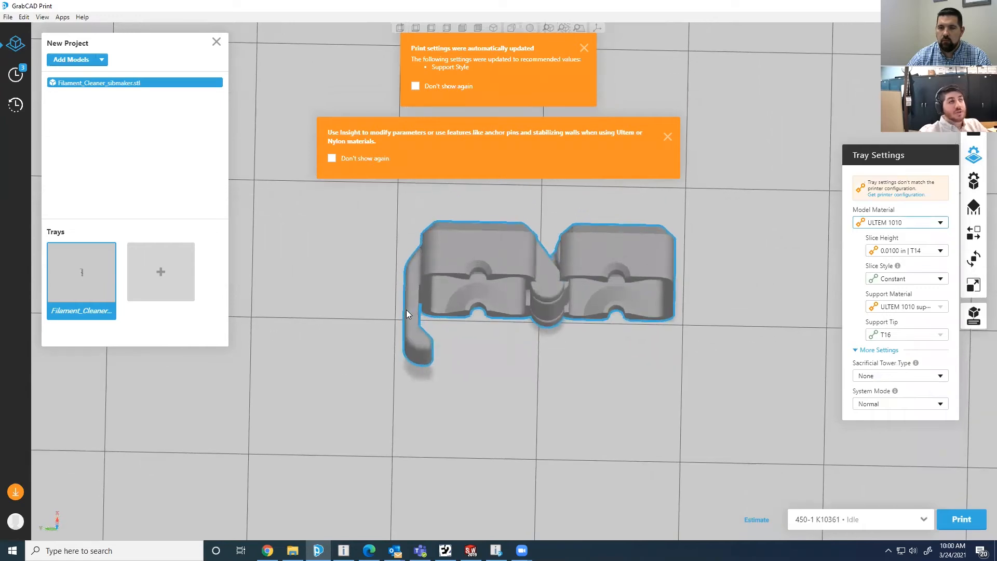
scroll(416, 310, down, 3)
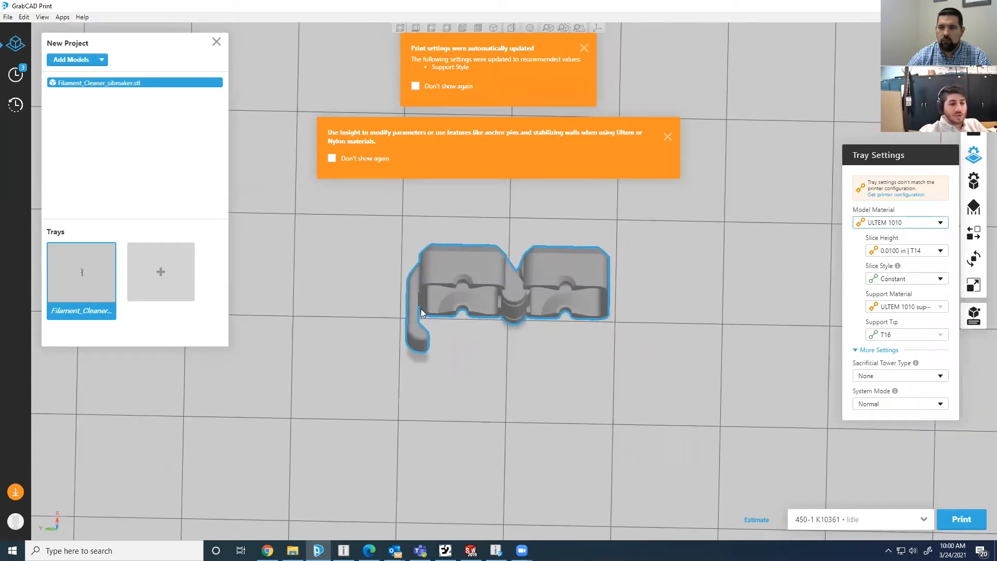
click(668, 137)
click(583, 49)
- Review the filament cleaner's model settings and the tray's system mode options for ULTEM 1010
right_drag(575, 240, 897, 282)
click(974, 210)
click(973, 180)
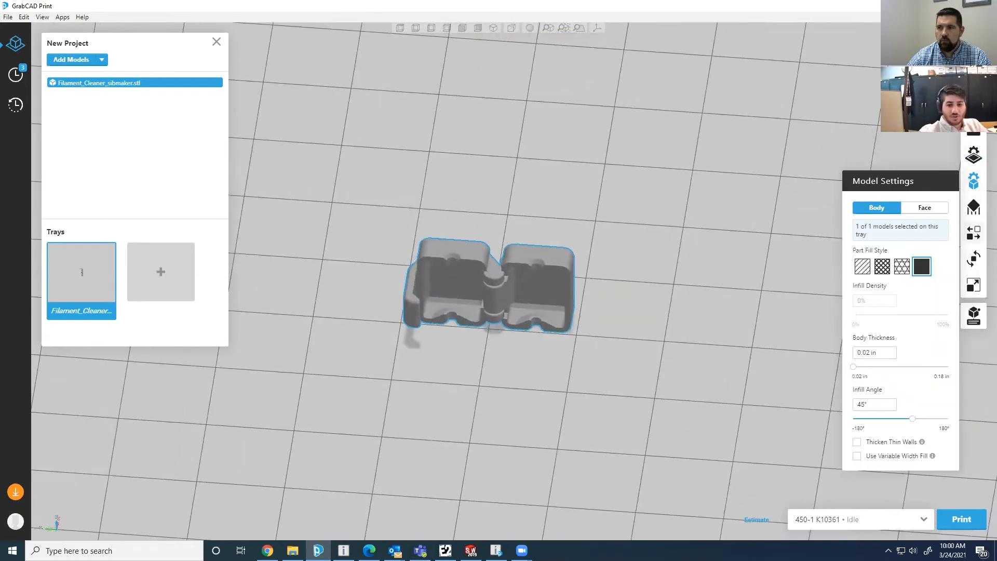
click(967, 158)
click(886, 405)
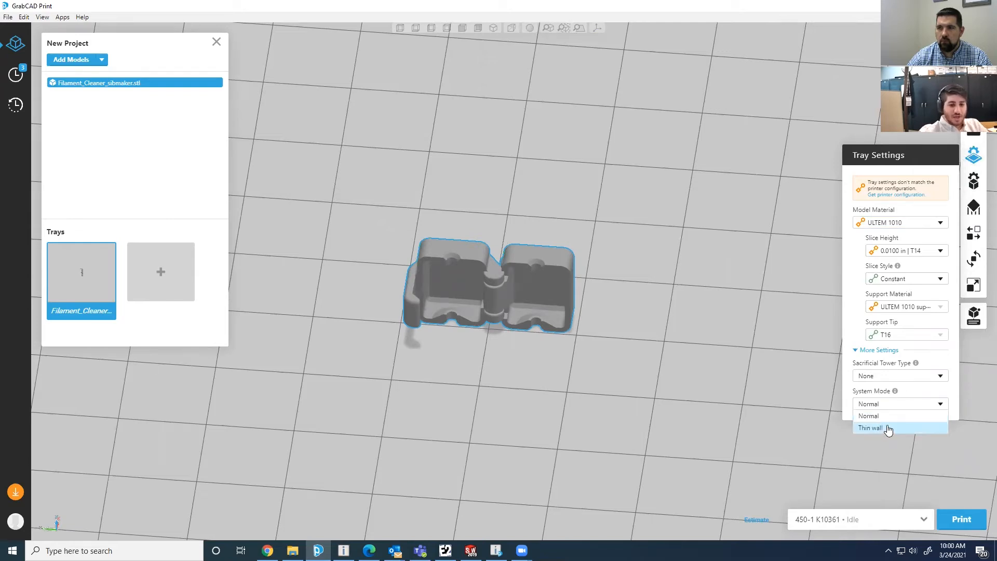
right_drag(448, 352, 674, 316)
click(682, 315)
right_drag(670, 318, 955, 180)
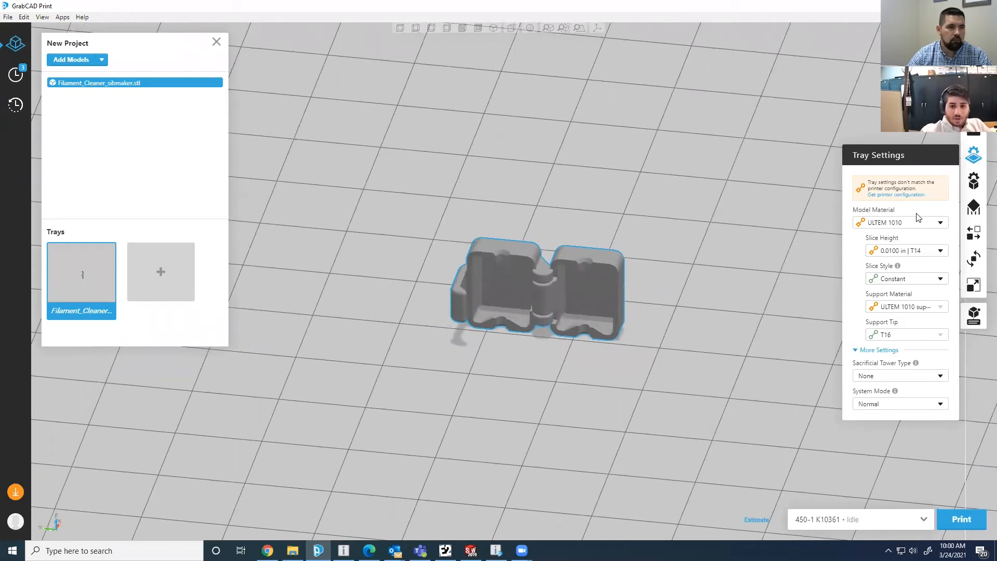
- Set the tray's model material to Nylon 12 and review the sacrificial tower type options, leaving None selected
click(899, 222)
click(883, 306)
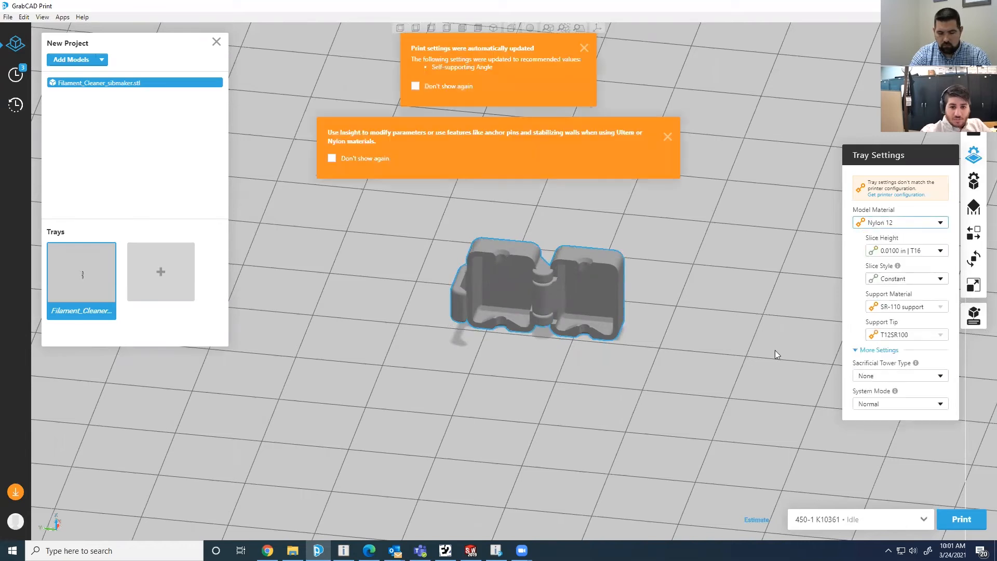
click(903, 378)
click(974, 181)
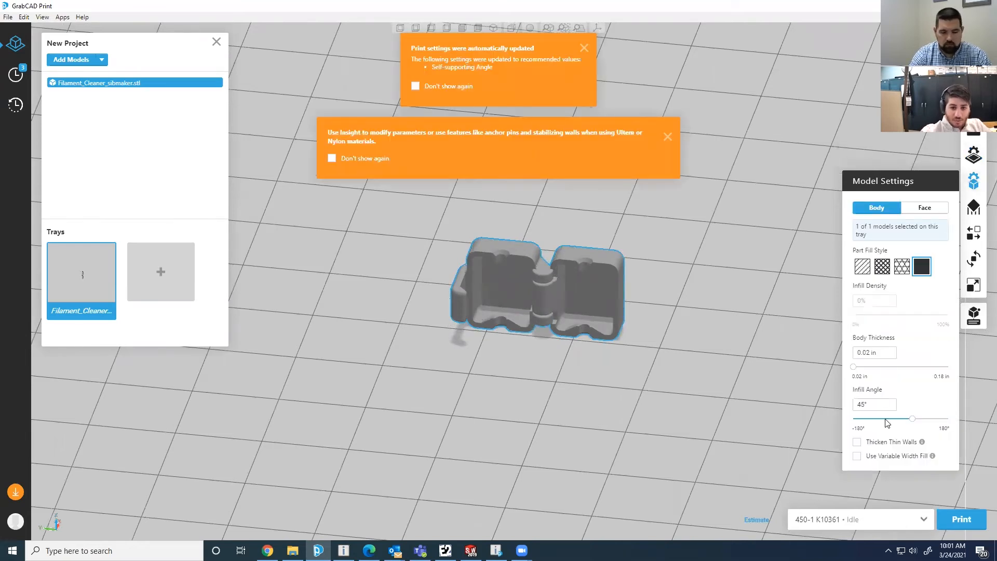
click(974, 153)
click(882, 376)
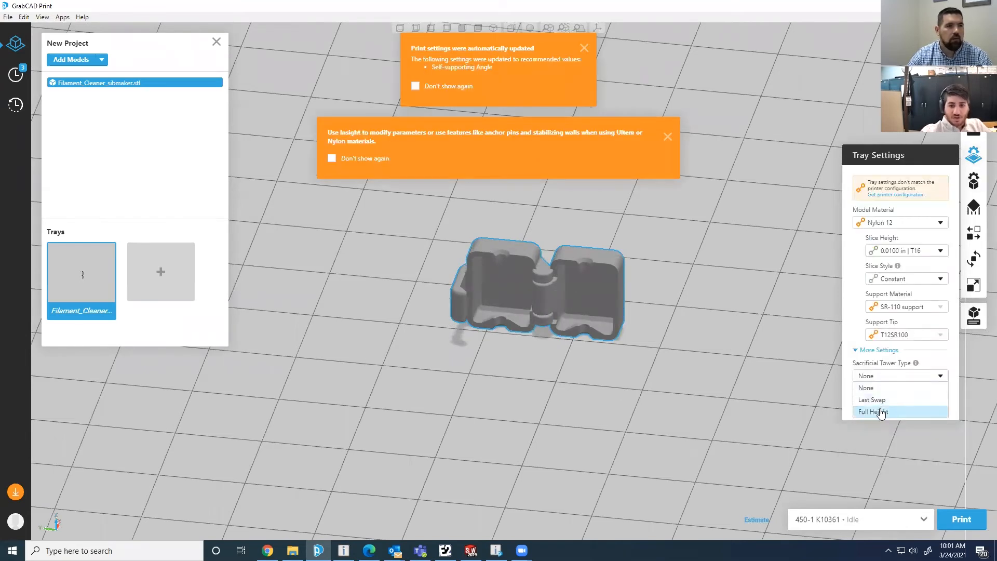
mouse_move(636, 328)
middle_down()
mouse_move(620, 322)
mouse_move(641, 315)
middle_up()
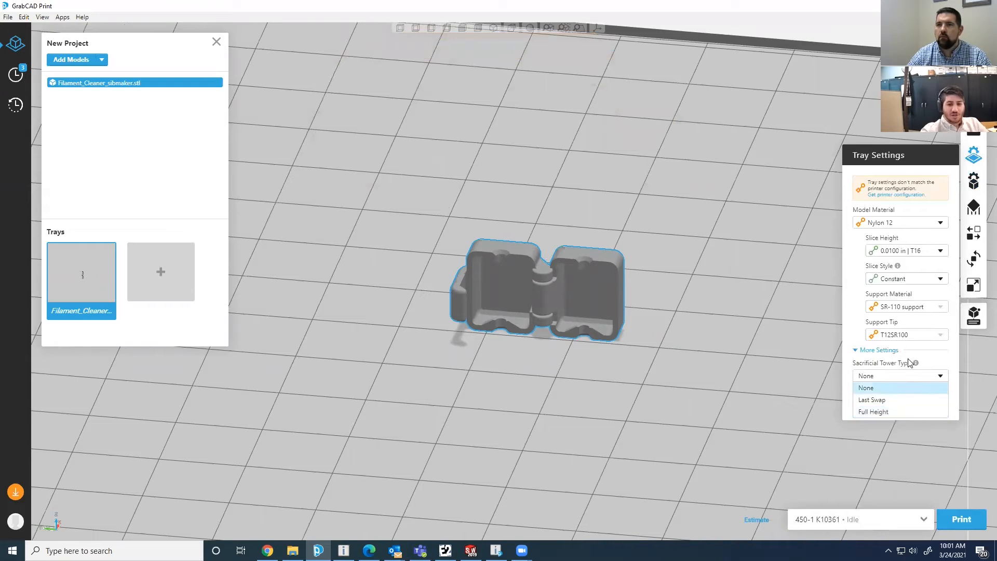
click(819, 349)
- Set the tray's system mode to Brick and look over the filament cleaner on the tray
click(897, 404)
click(880, 428)
middle_drag(646, 329, 712, 358)
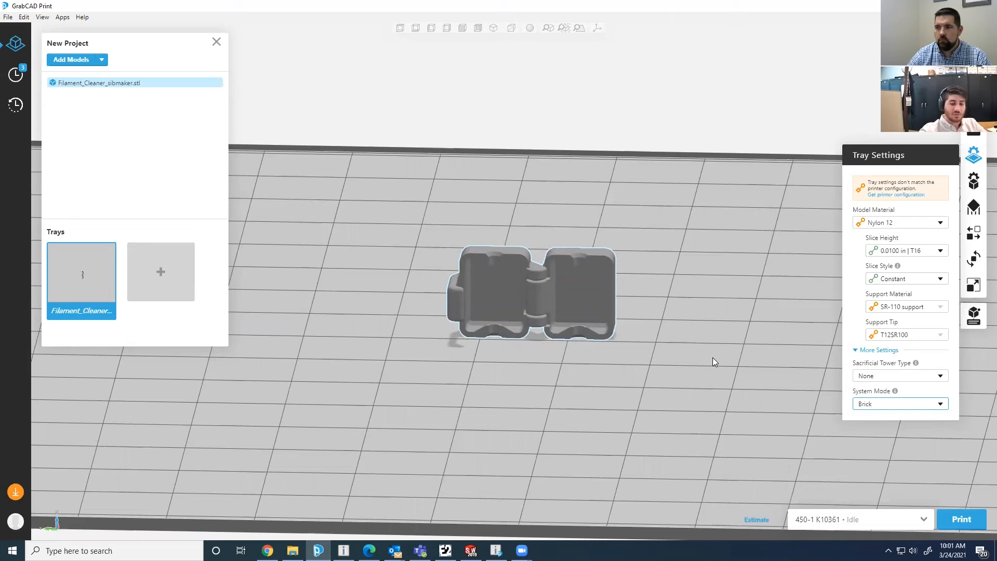
middle_drag(713, 357, 705, 385)
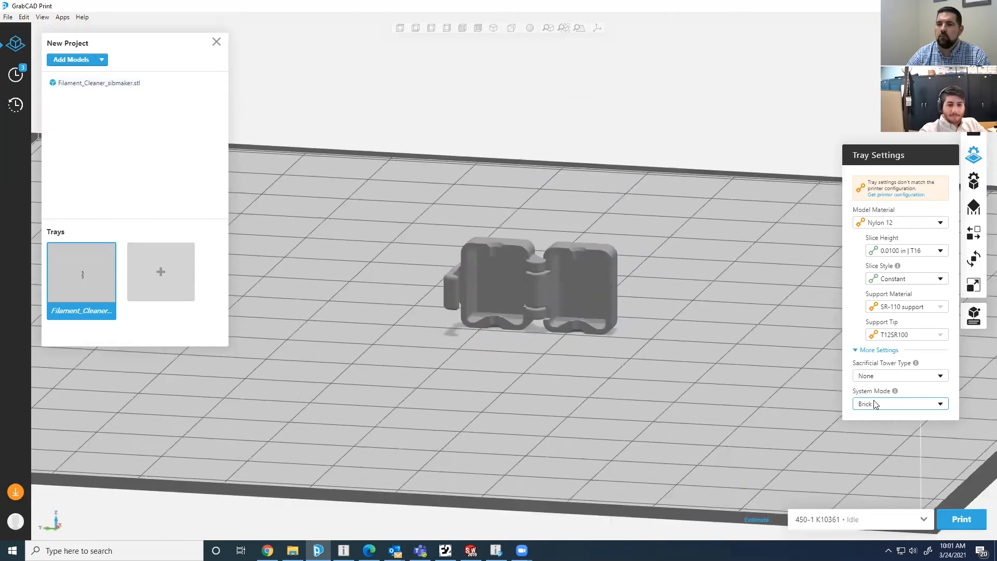
- Set the tray's system mode to Thin wall and its sacrificial tower type to Full Height
click(883, 404)
click(872, 427)
middle_drag(667, 294, 645, 161)
click(478, 248)
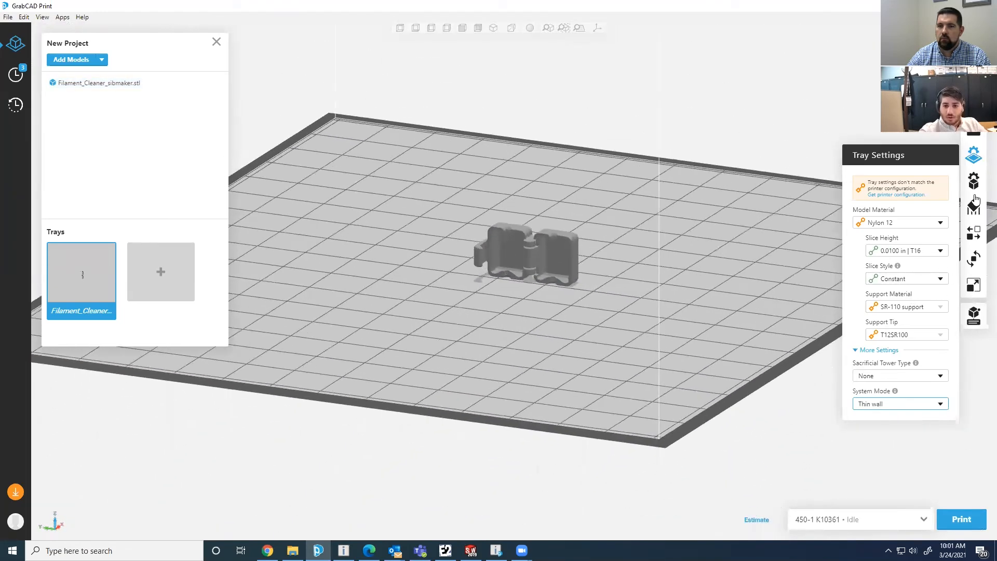
click(886, 378)
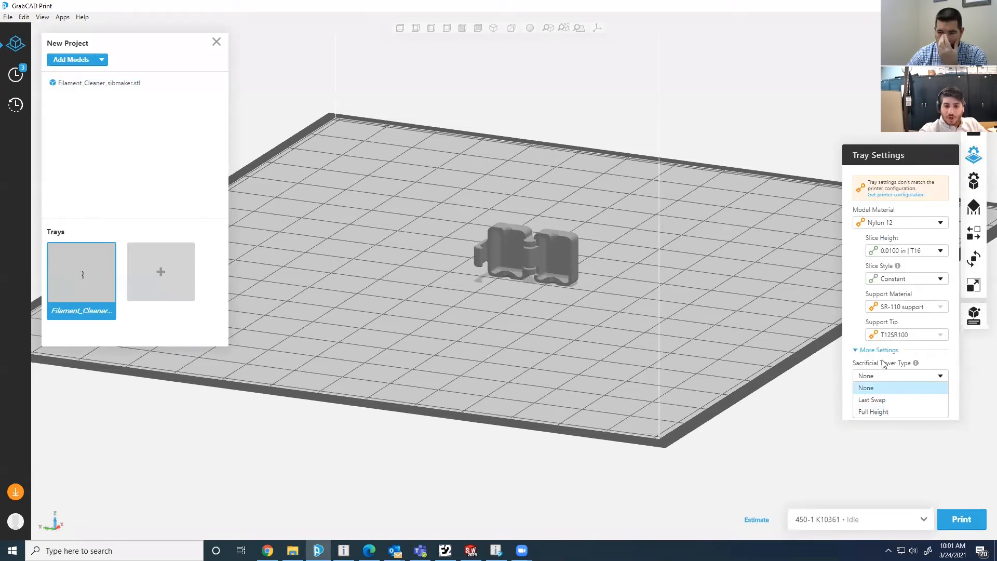
click(860, 356)
click(873, 375)
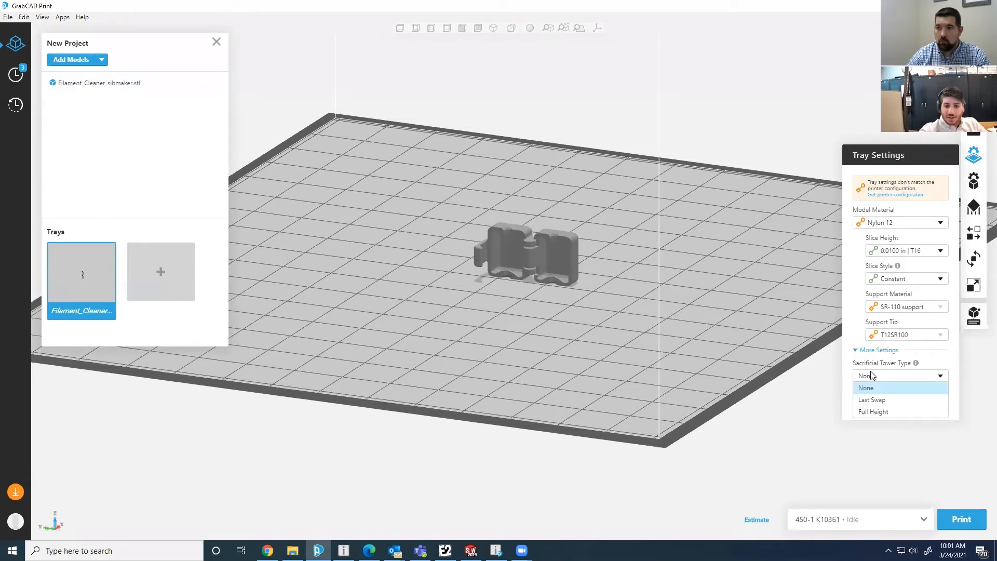
click(876, 412)
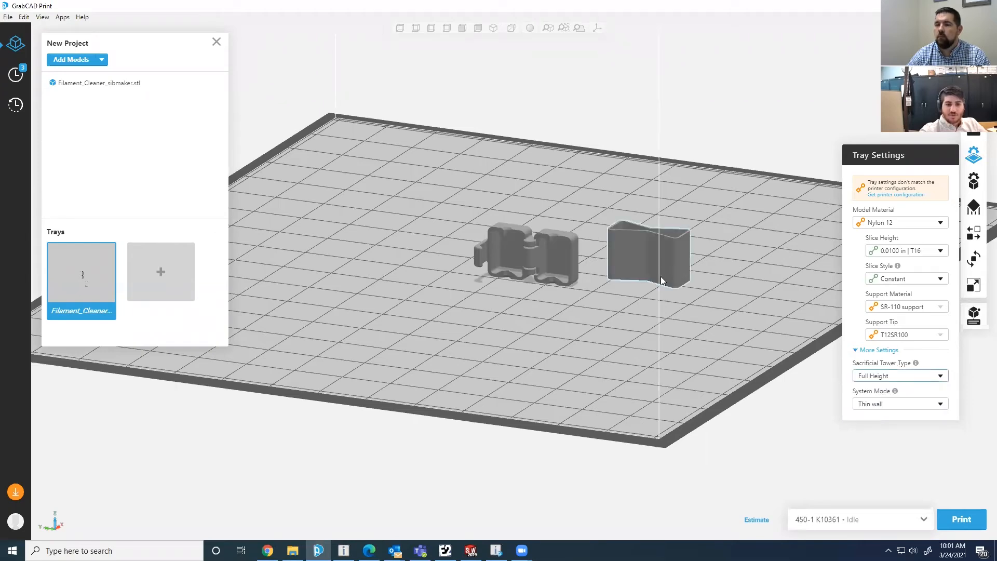
- Inspect the sacrificial tower beside the filament cleaner from several angles and look over the model and support settings
click(660, 317)
right_drag(660, 318, 654, 290)
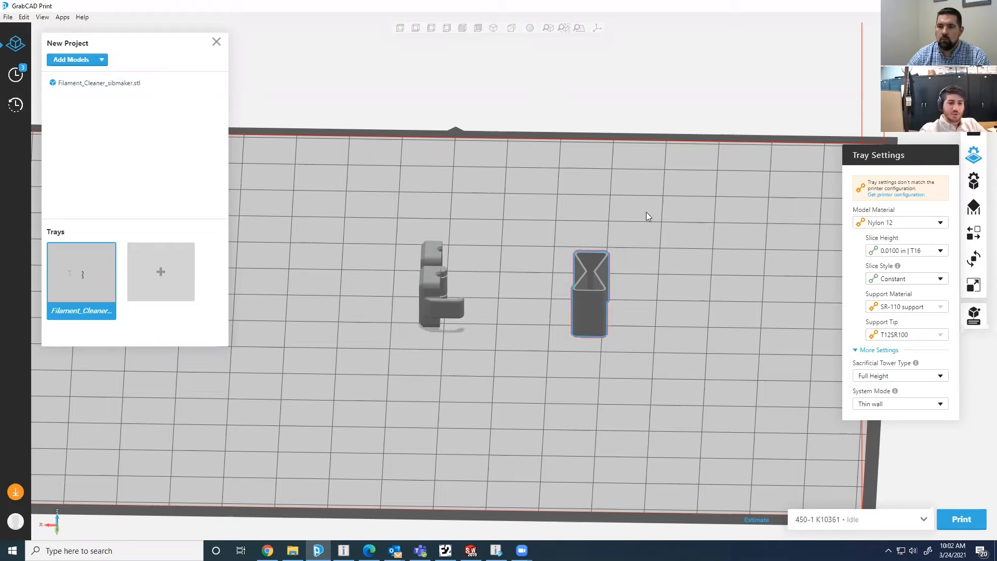
right_drag(639, 219, 556, 265)
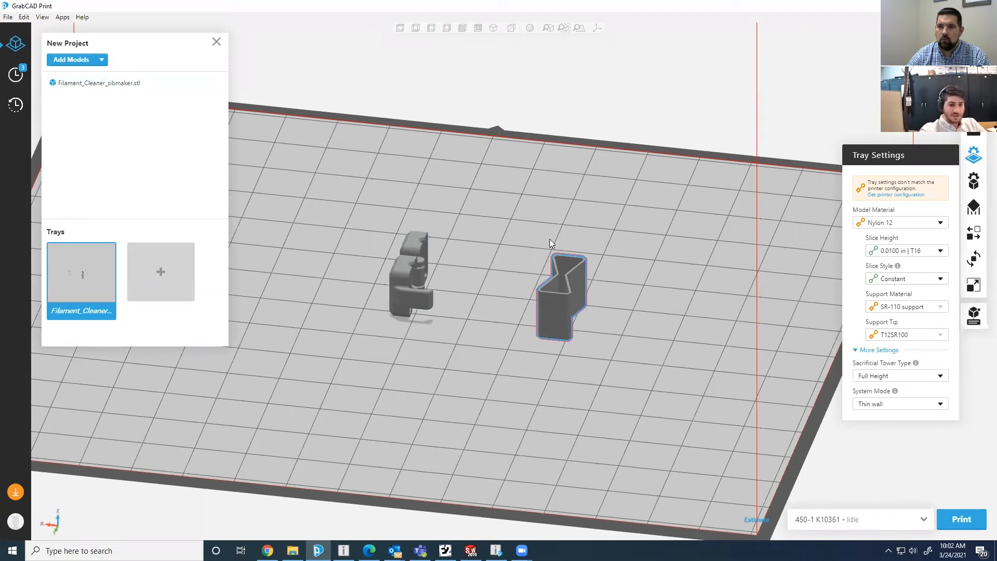
right_drag(540, 247, 532, 231)
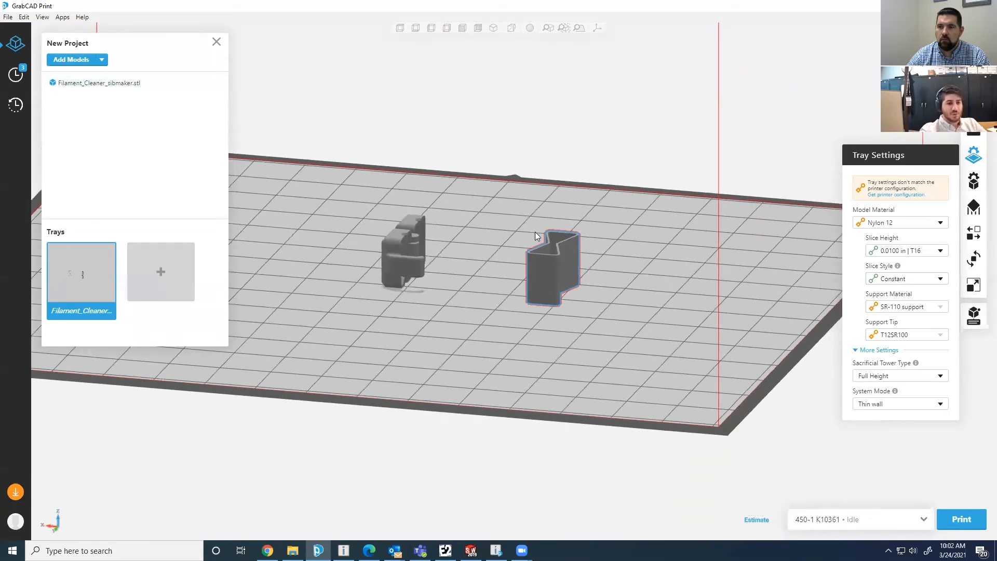
right_drag(404, 264, 431, 289)
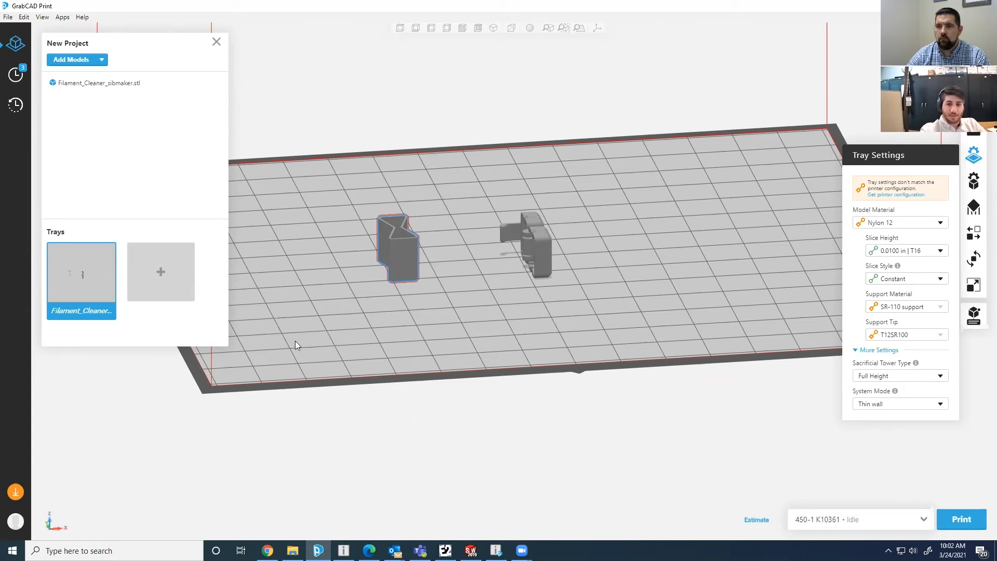
click(970, 183)
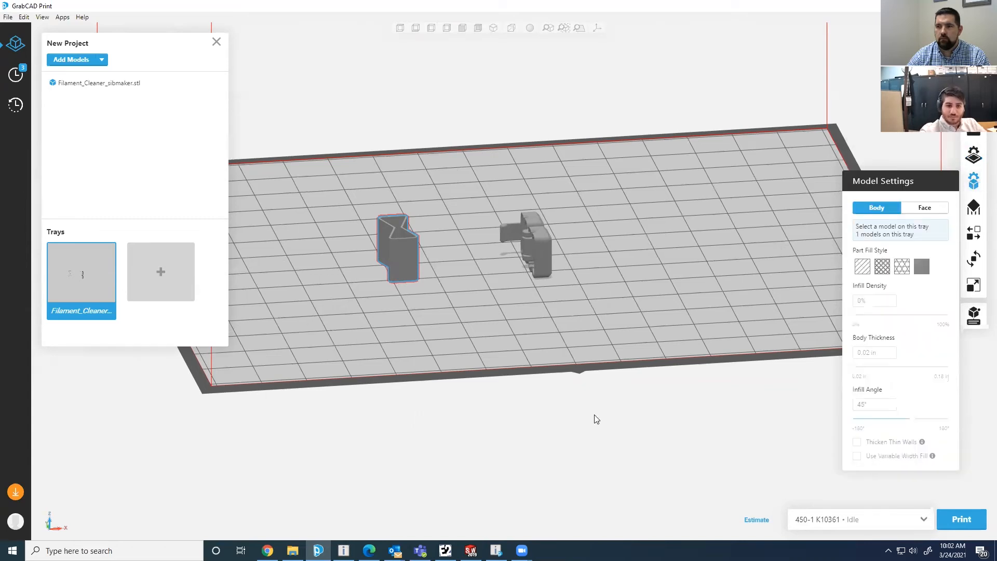
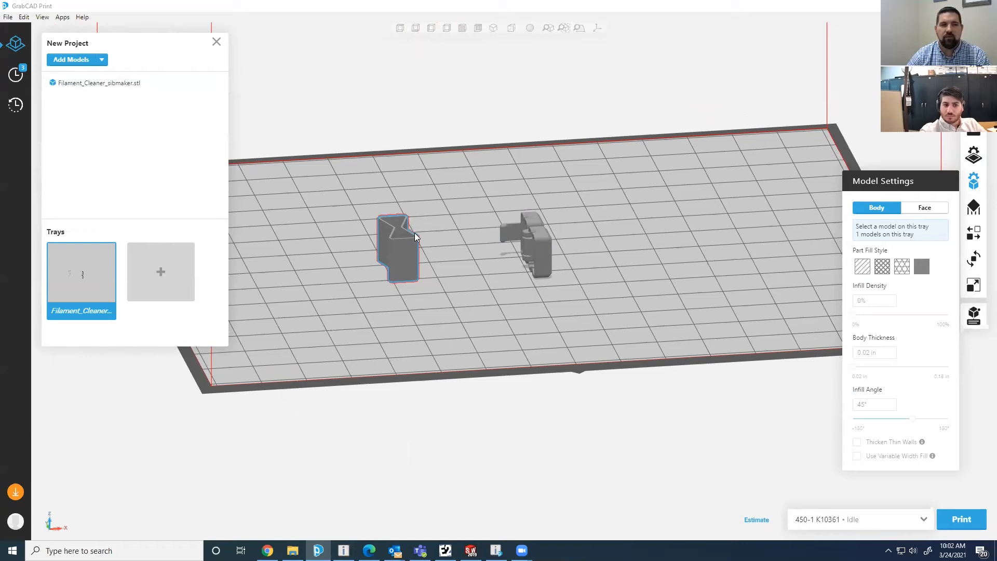
right_drag(415, 237, 662, 280)
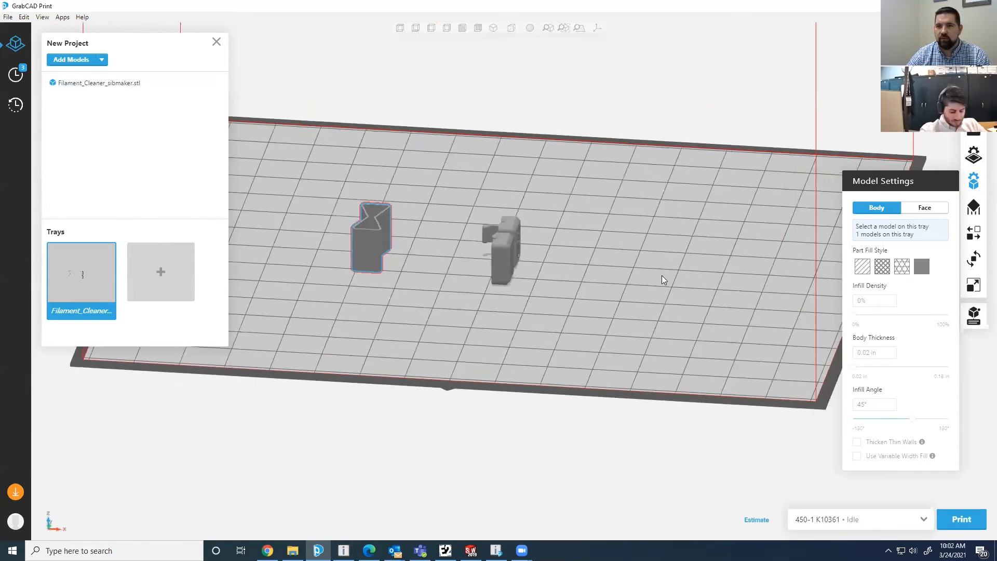
key(ctrl+7)
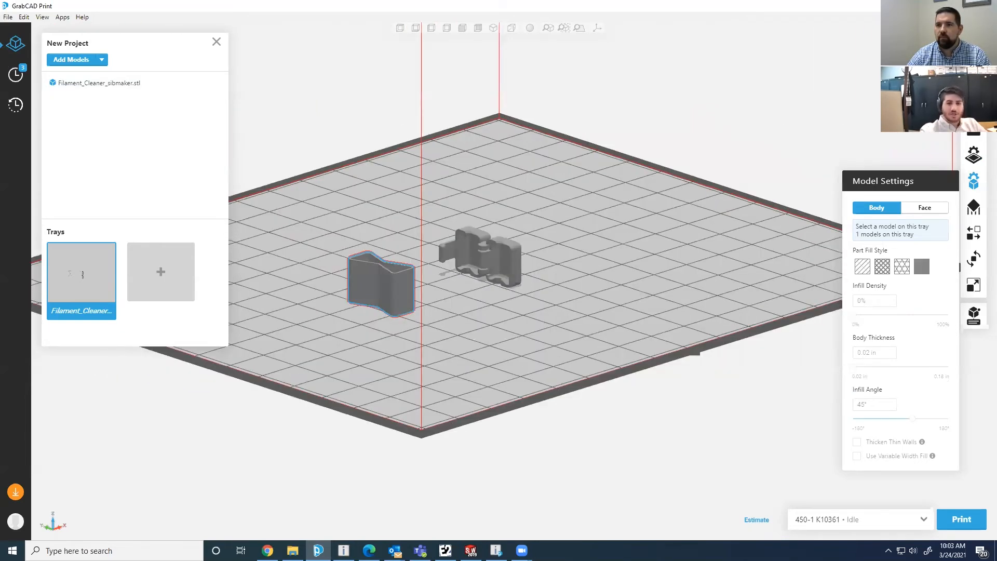
click(974, 205)
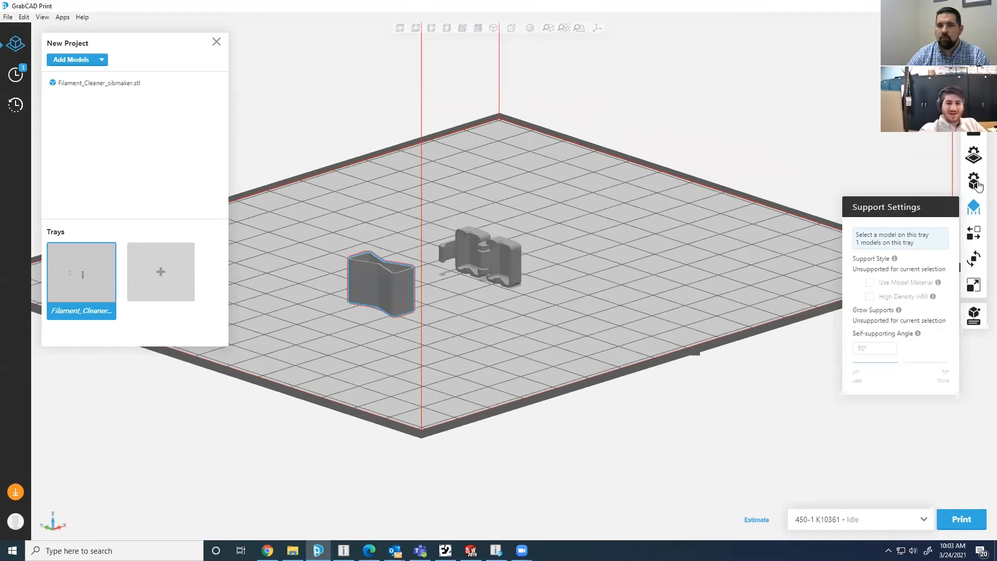
click(977, 182)
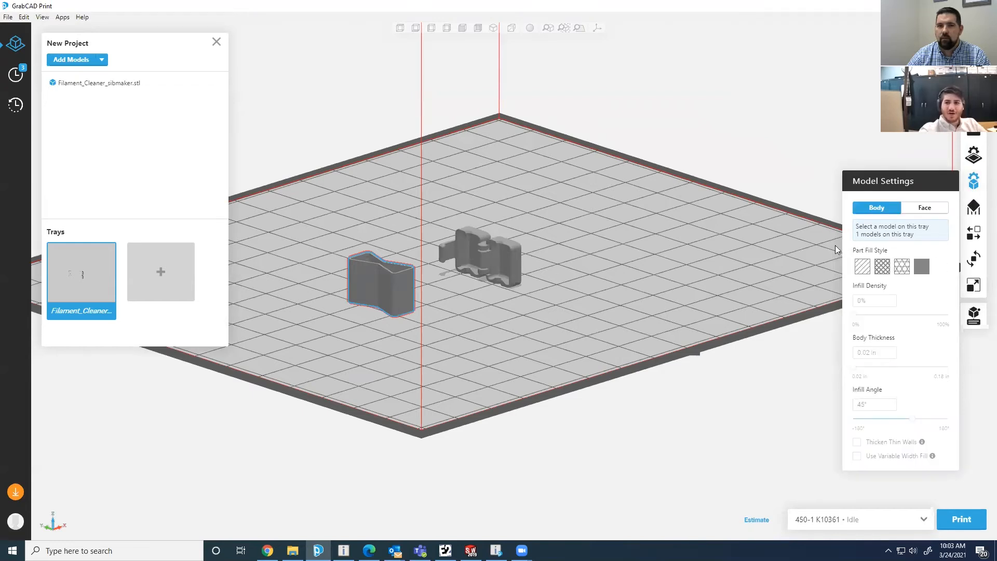
- Set the tray's model material to PC
click(973, 155)
click(894, 224)
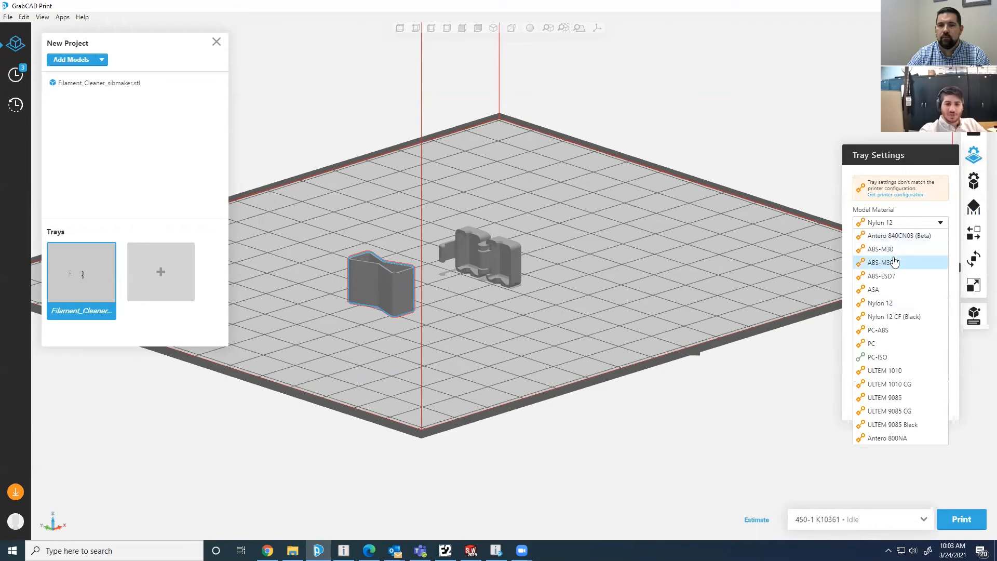
click(891, 345)
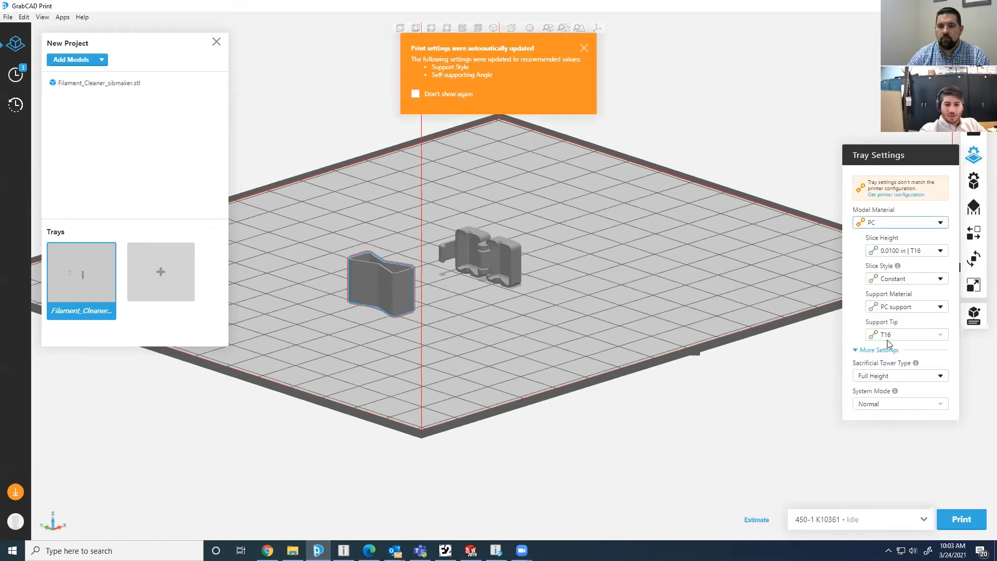
scroll(645, 267, down, 2)
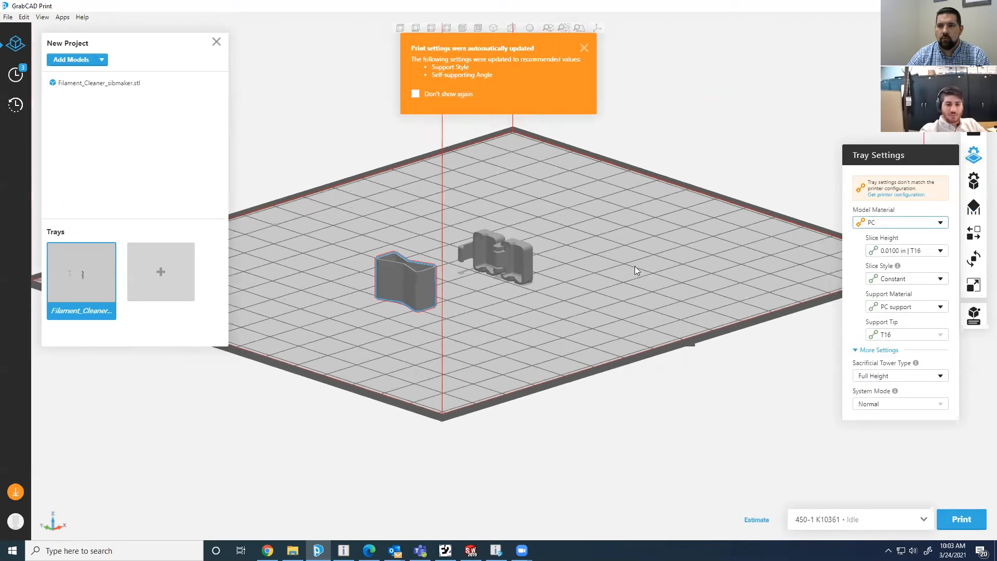
middle_drag(620, 267, 603, 267)
- Review the available model materials and the model settings, leaving PC selected for the tray
click(897, 224)
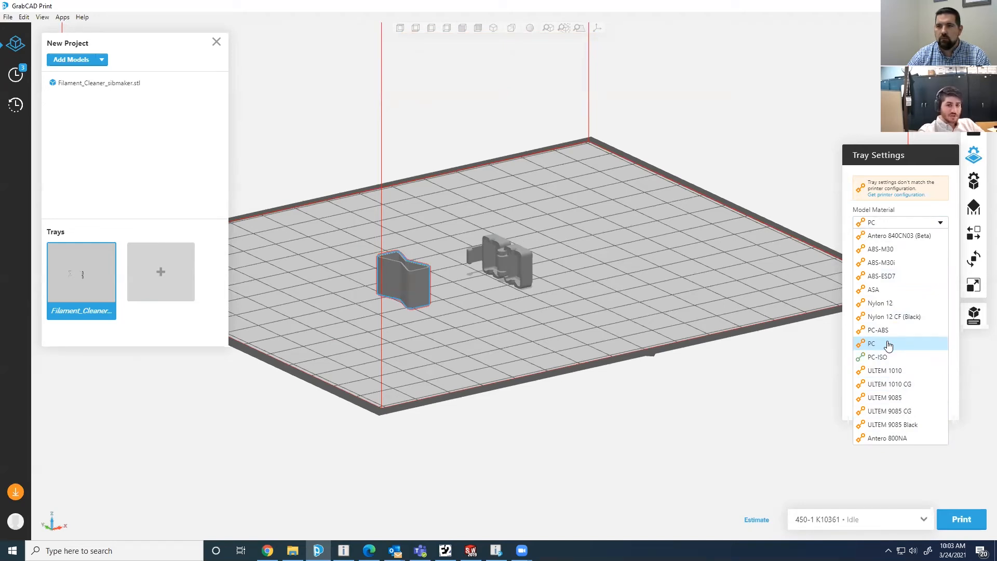
click(973, 180)
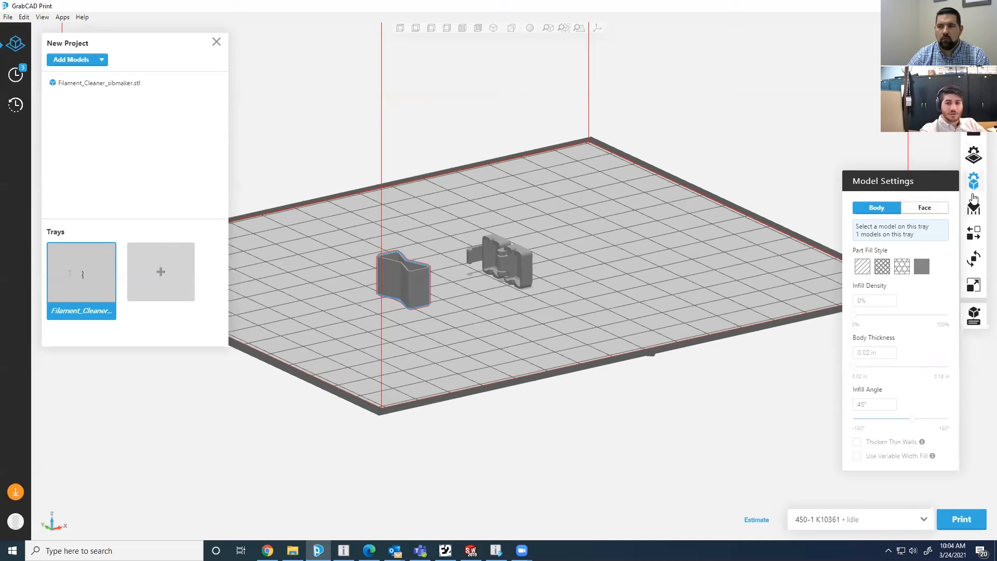
click(974, 150)
click(914, 222)
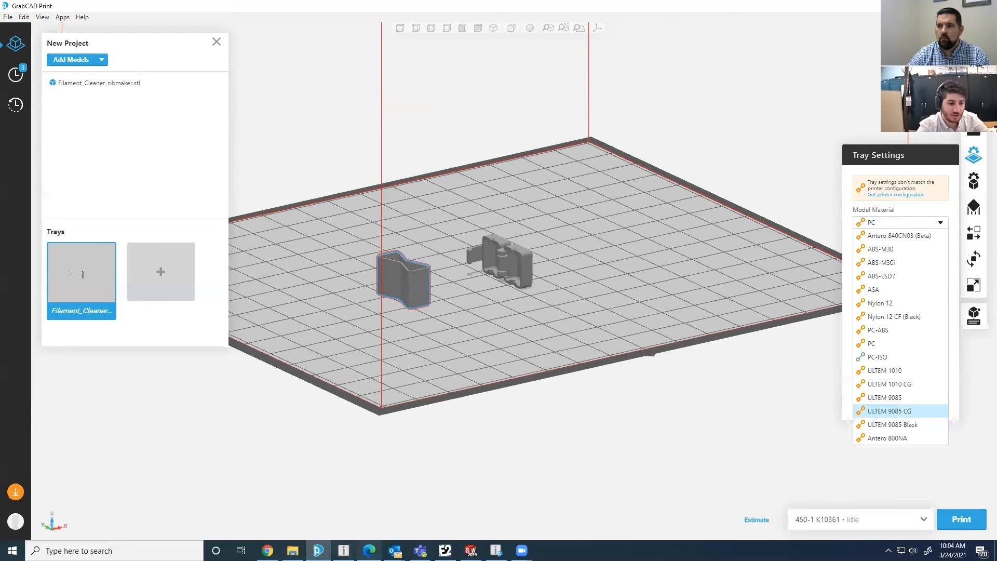
- Switch to Insight and start a new custom group for the fan blade, reviewing its contour style and contour width options
click(343, 550)
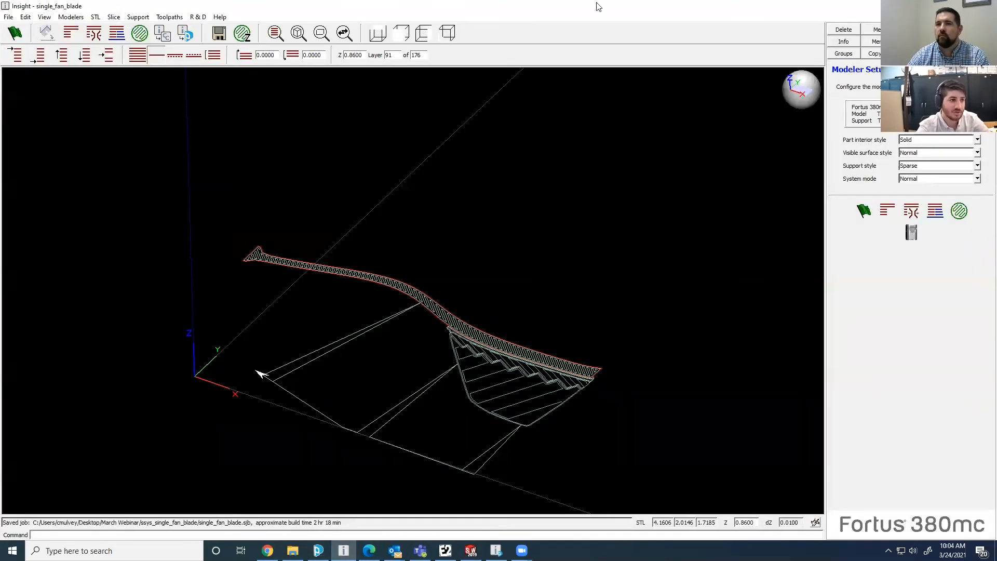
click(844, 55)
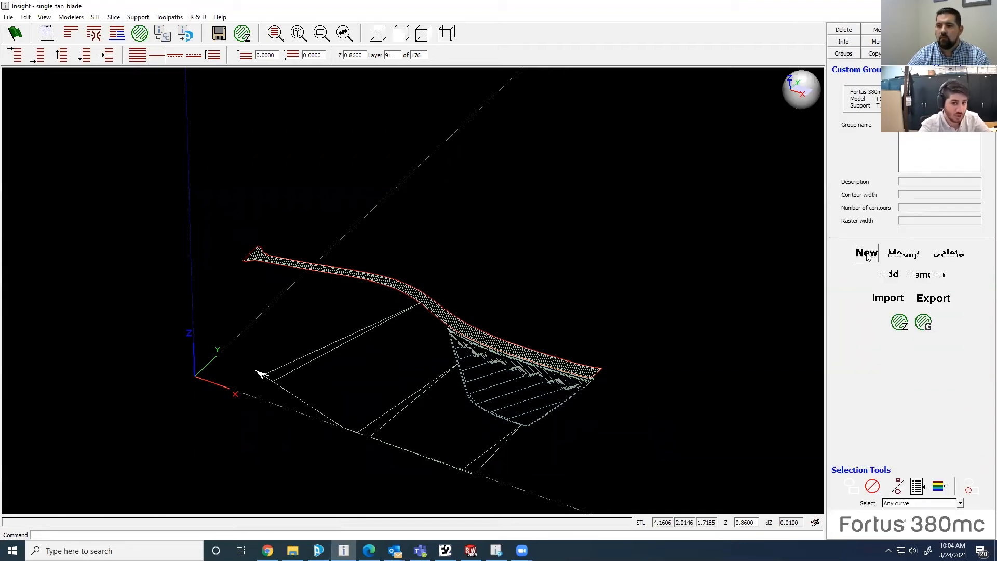
click(867, 255)
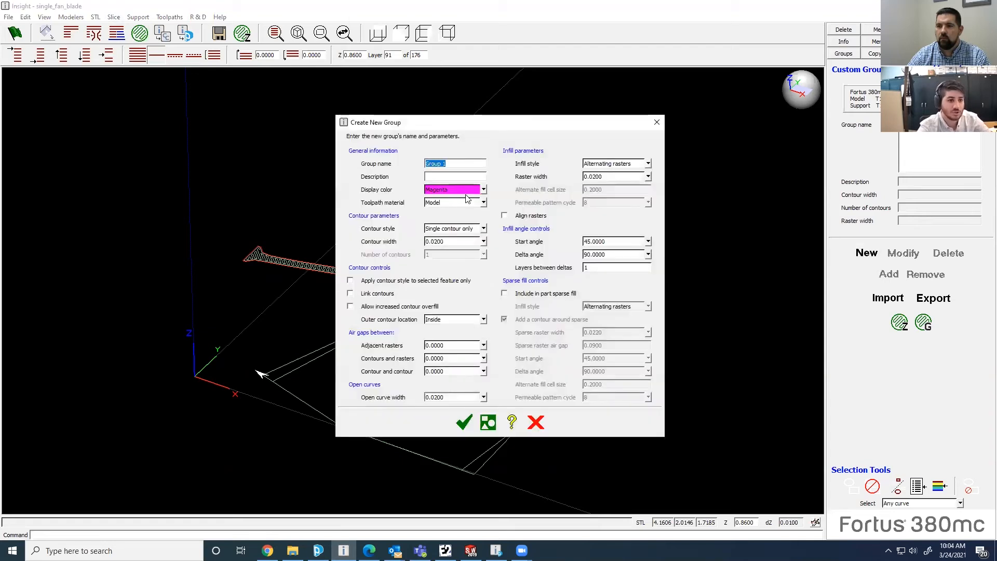
click(484, 228)
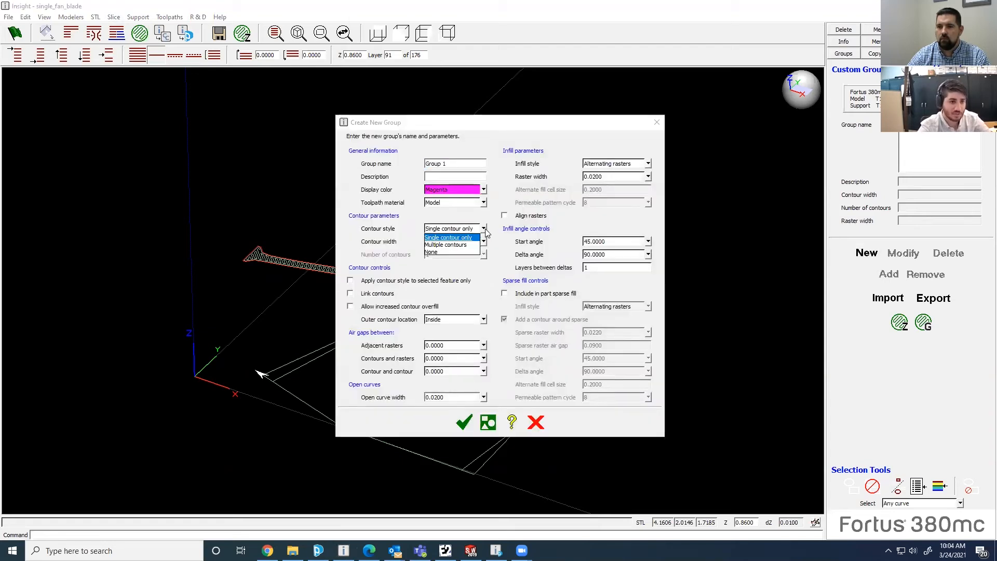
click(477, 238)
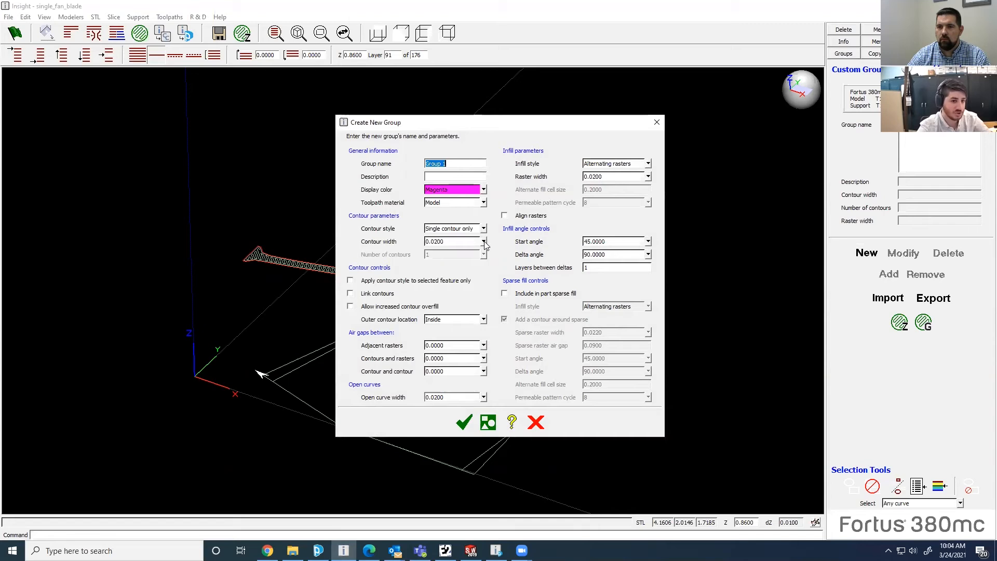
click(484, 241)
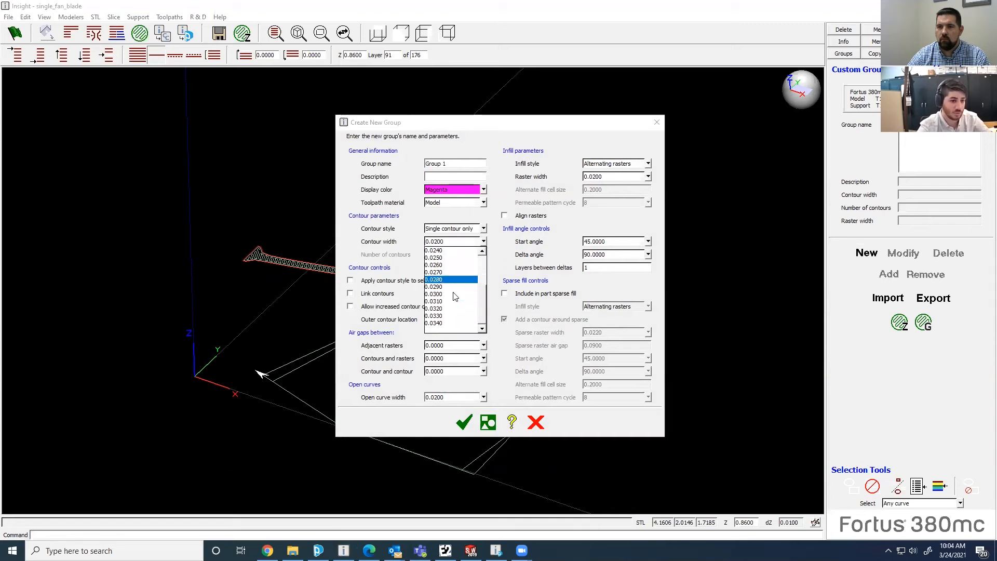
click(500, 274)
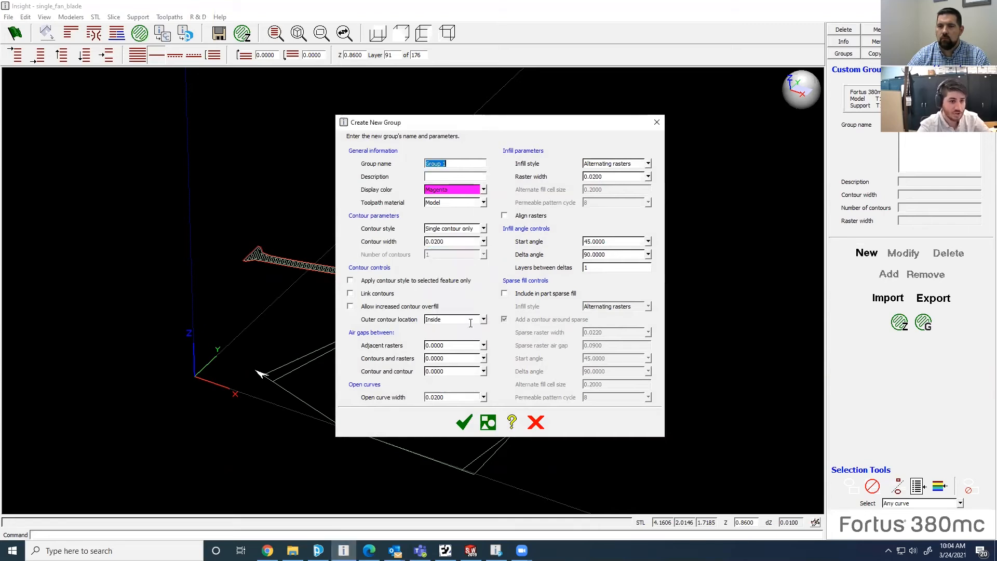
- Review the new group's infill style and raster width options, keeping alternating rasters and the 0.0200 width
click(649, 163)
click(649, 163)
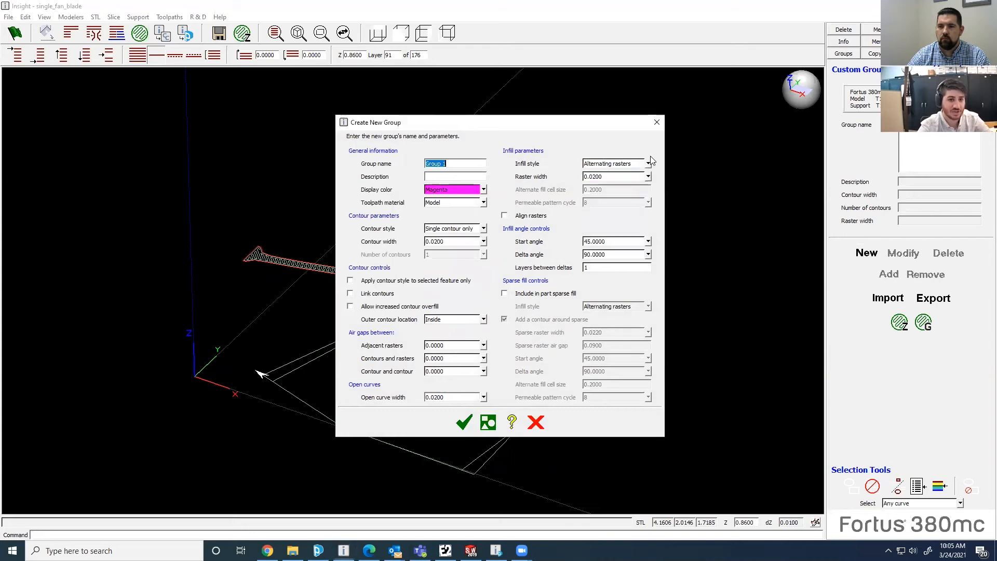
click(649, 176)
scroll(610, 234, down, 2)
scroll(606, 224, up, 2)
scroll(605, 222, down, 1)
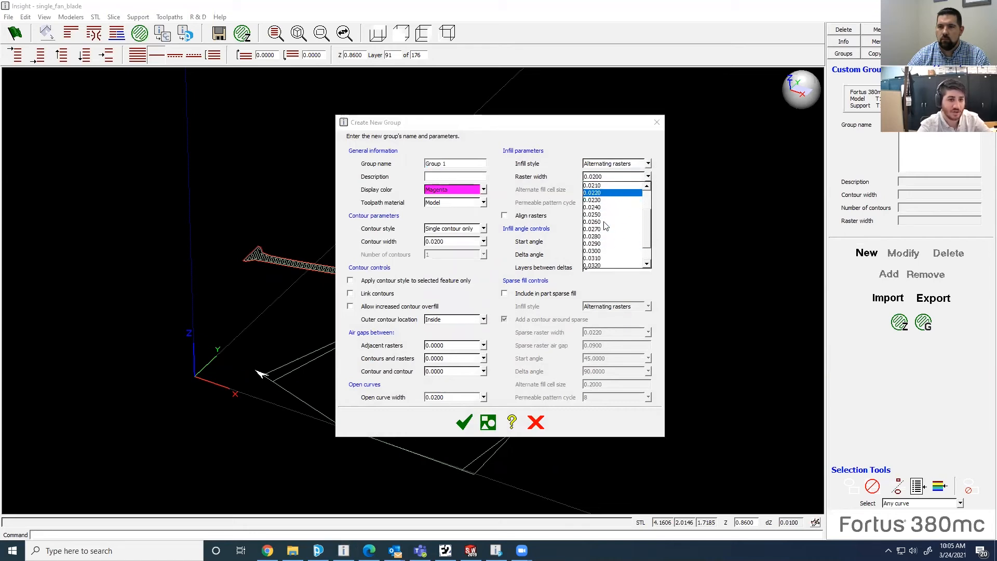
click(659, 206)
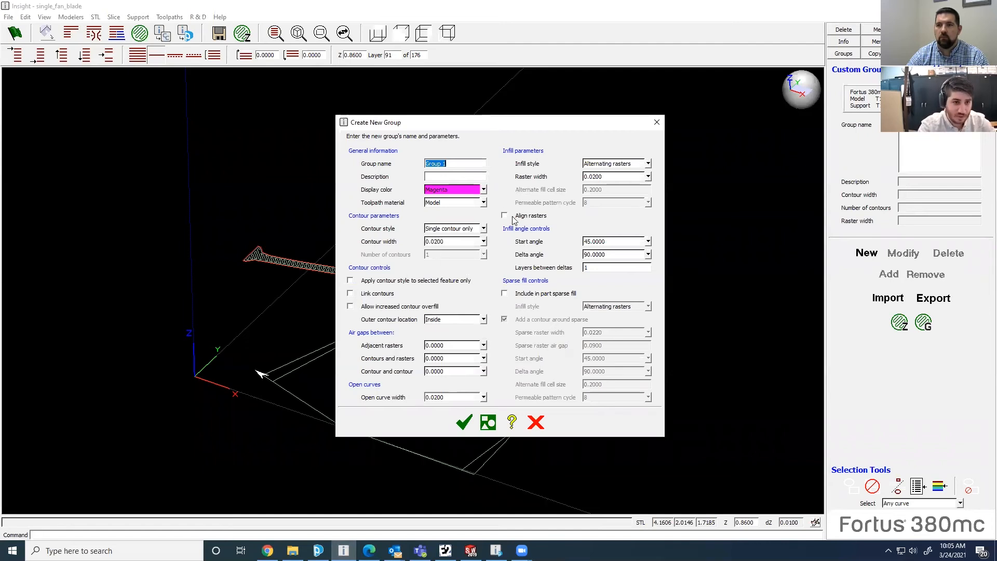
- Create the custom group with part sparse fill included, and switch back to GrabCAD Print
drag(482, 122, 471, 124)
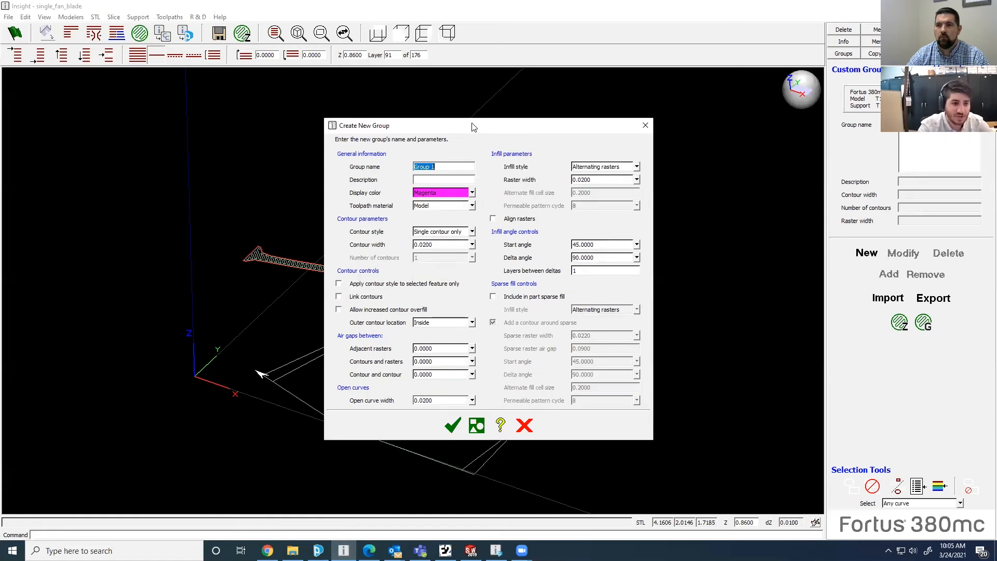
drag(473, 127, 466, 123)
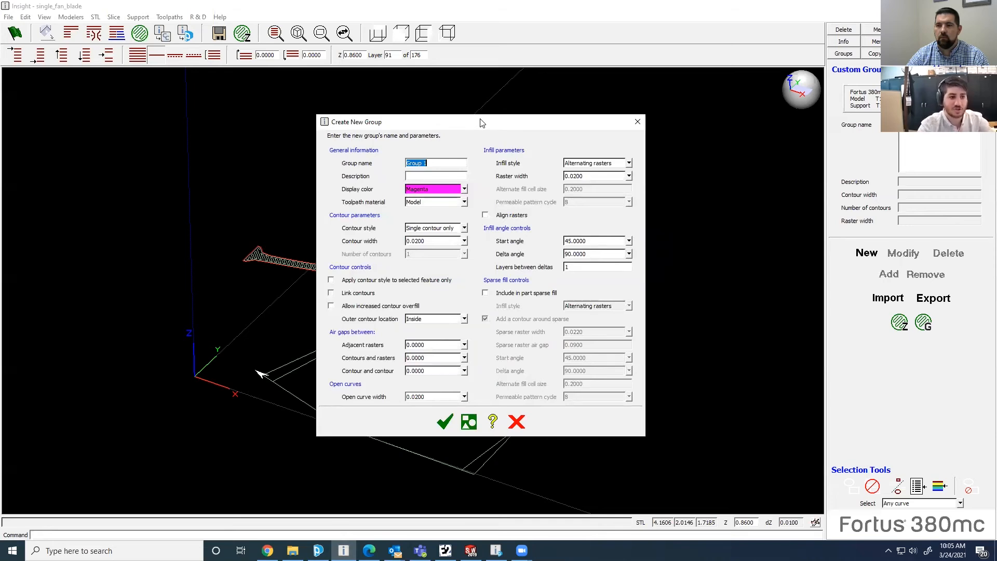
drag(481, 123, 434, 119)
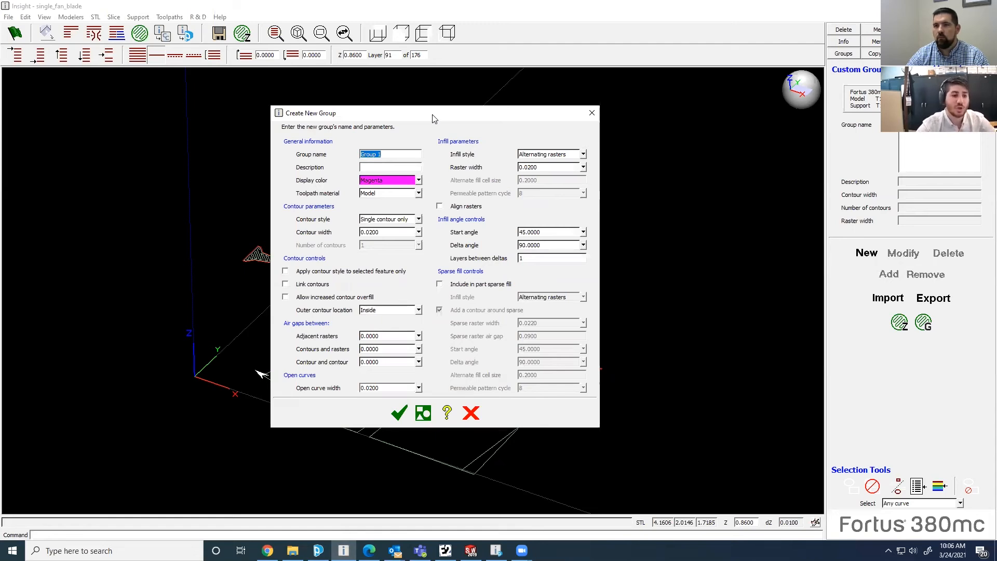
click(440, 284)
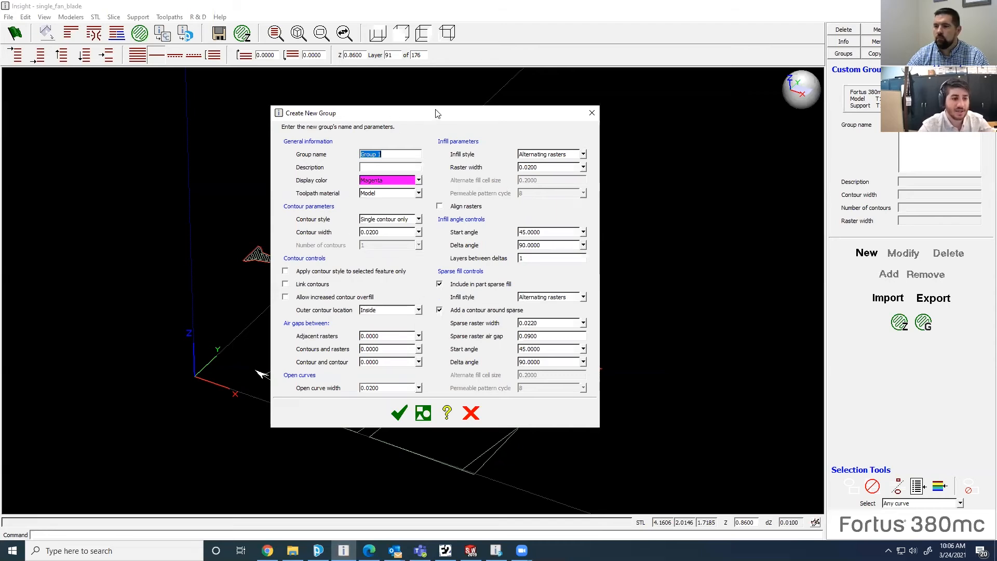
drag(436, 113, 457, 85)
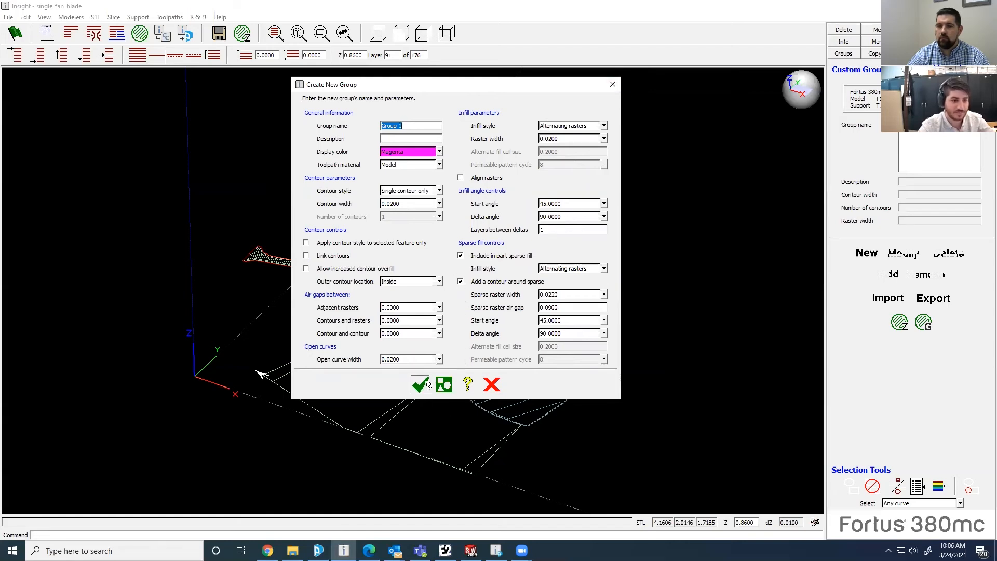
click(420, 384)
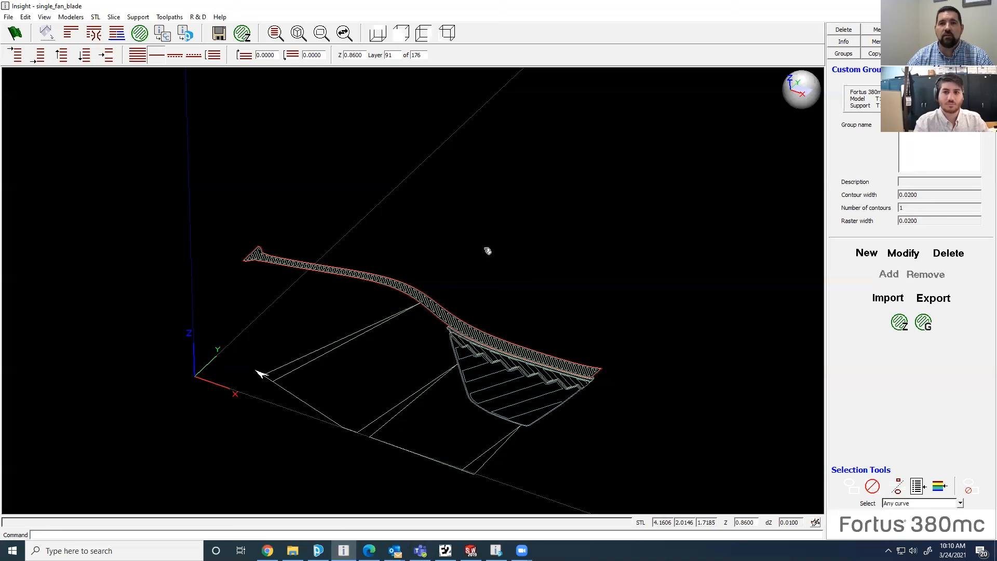
click(938, 6)
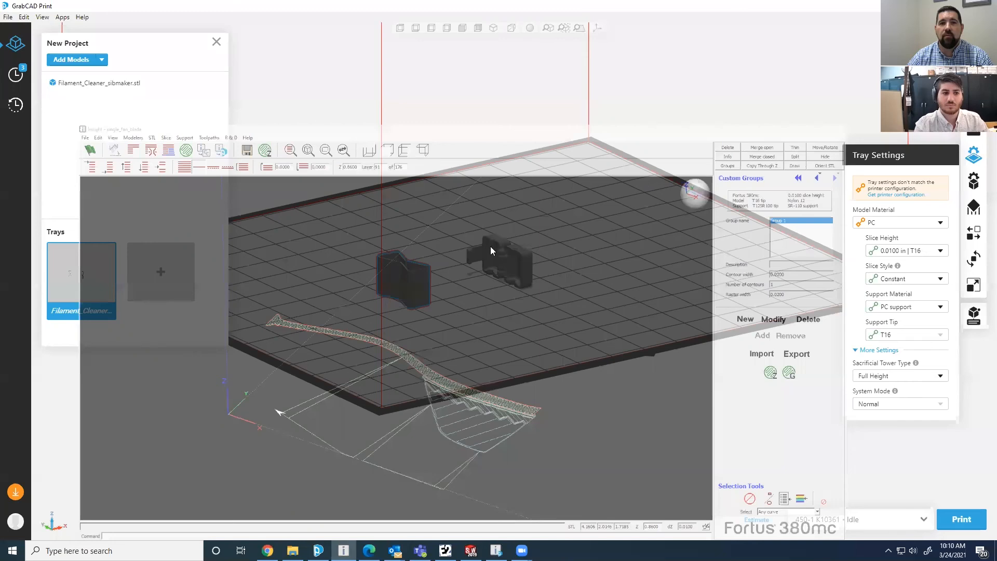